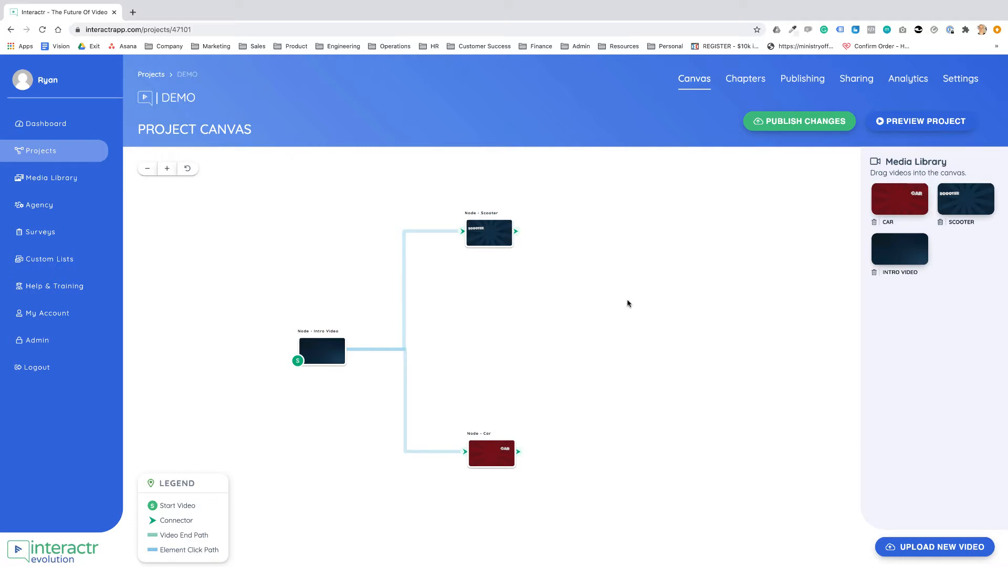
- Open the Scooter node from the project canvas, browse the interaction layer presets, and create a blank interaction layer
double_click(491, 237)
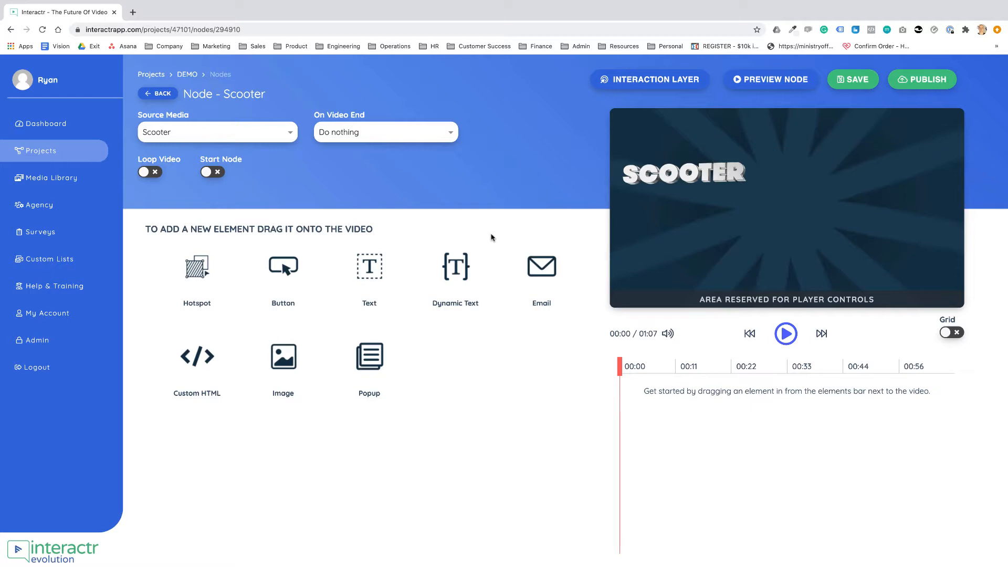
click(658, 85)
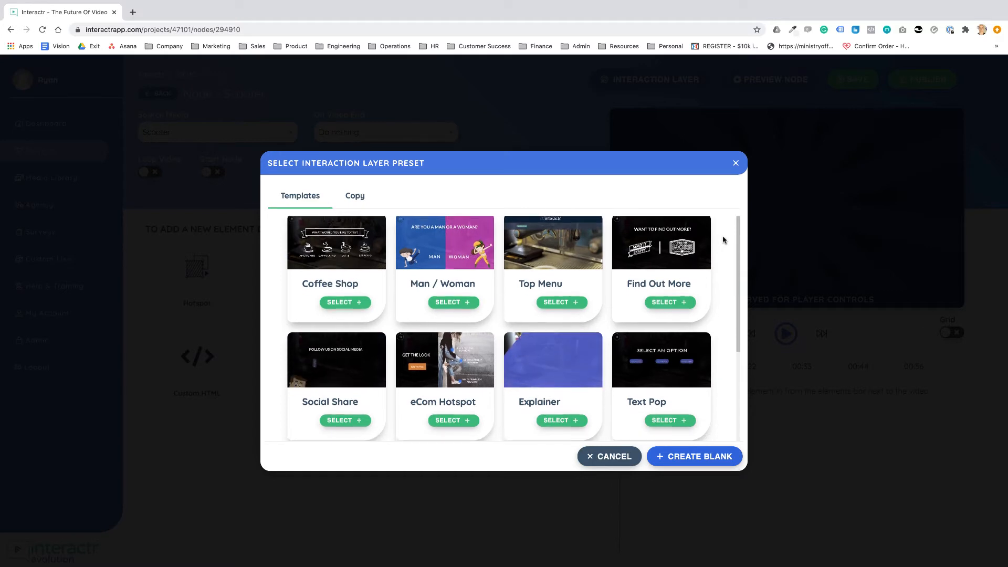
scroll(723, 240, down, 3)
scroll(723, 240, down, 5)
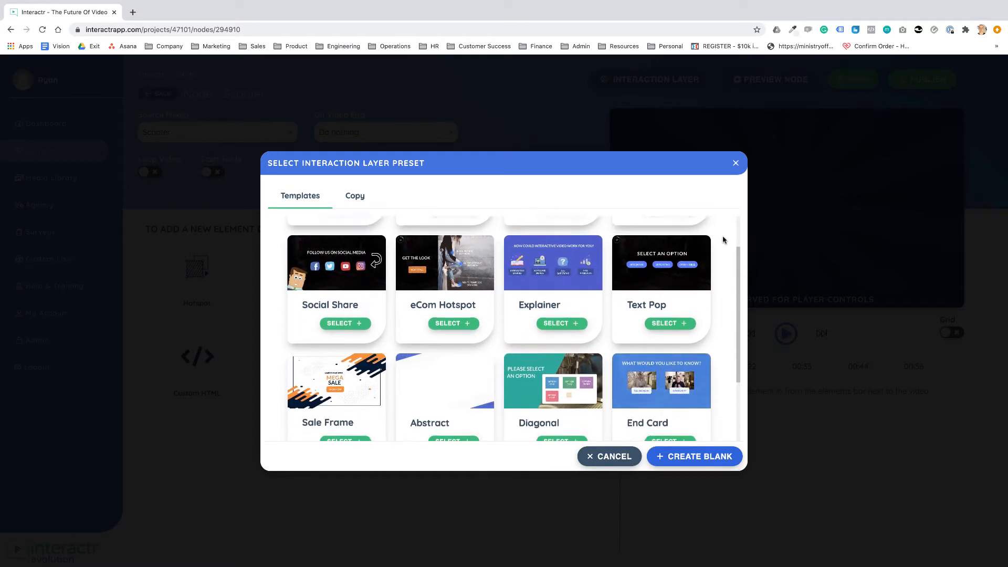
scroll(723, 240, down, 2)
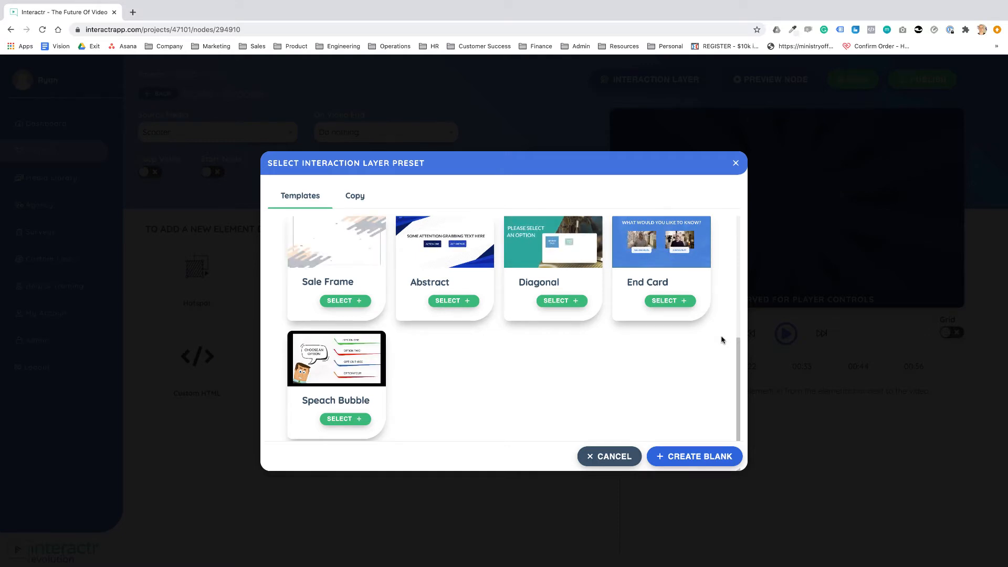
scroll(722, 340, up, 3)
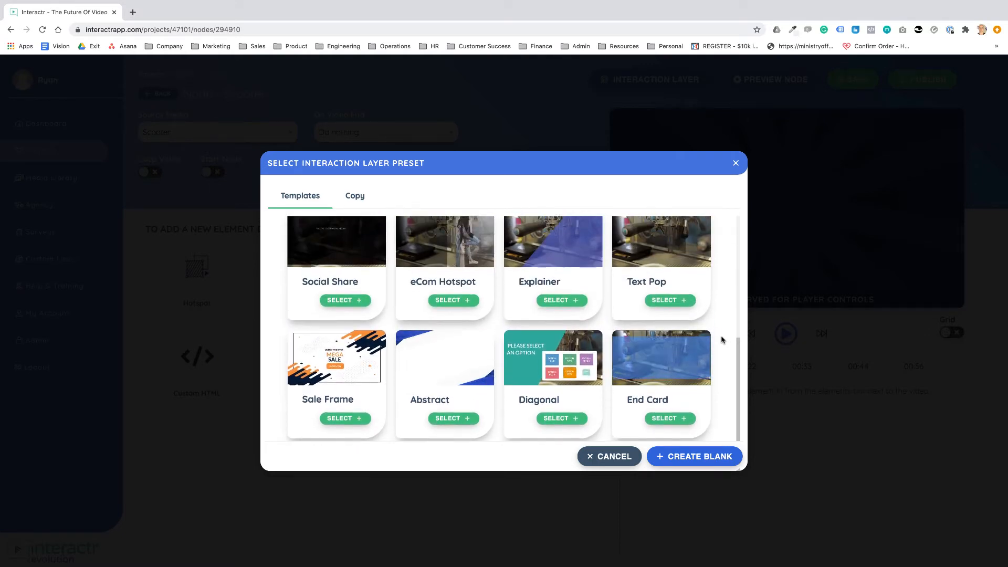
scroll(721, 340, up, 3)
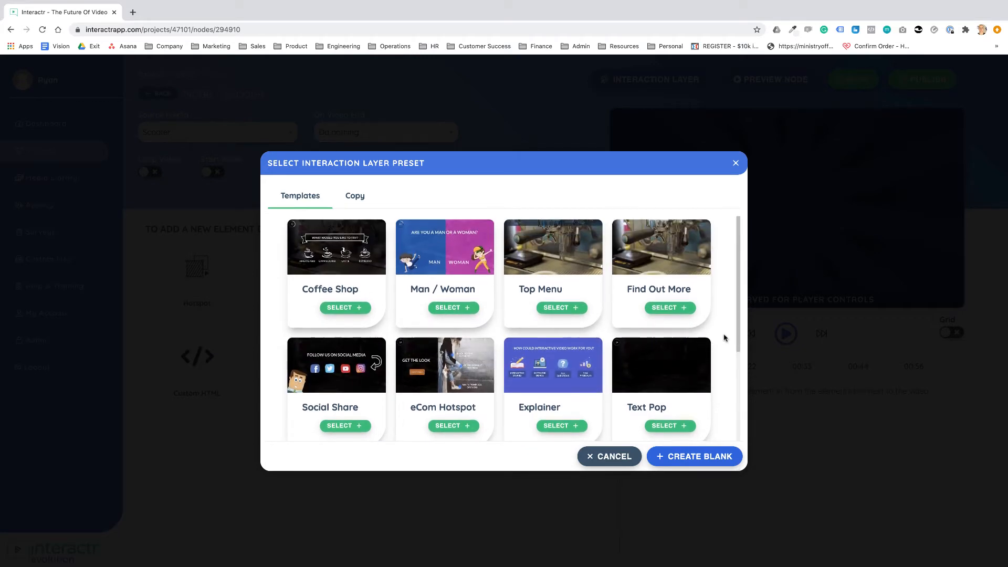
scroll(725, 338, down, 3)
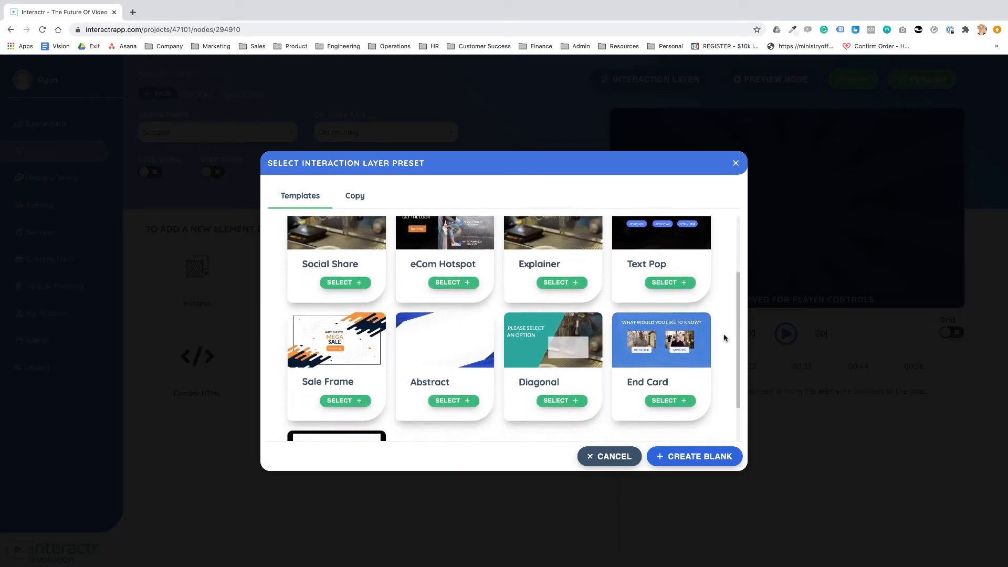
scroll(725, 338, down, 2)
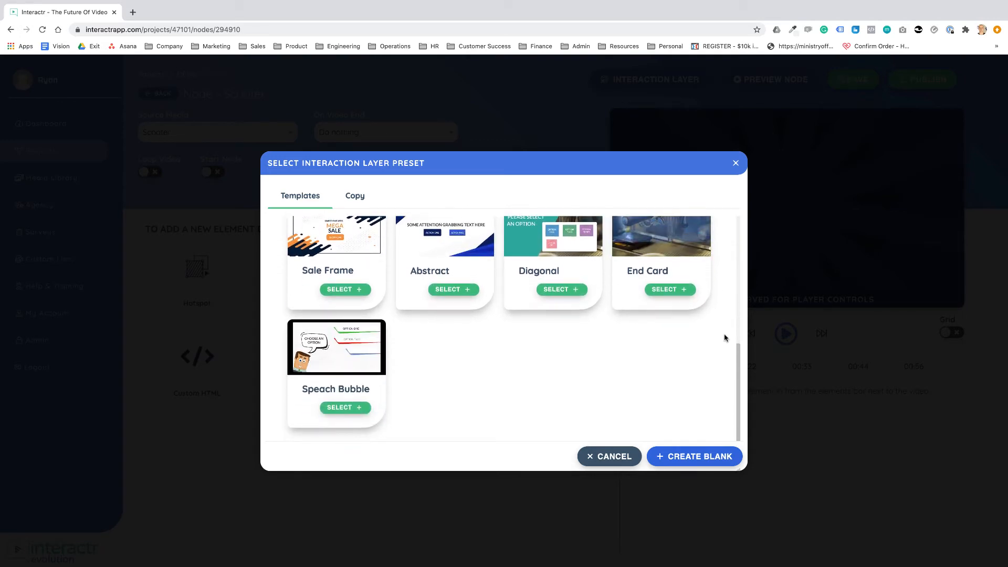
click(692, 461)
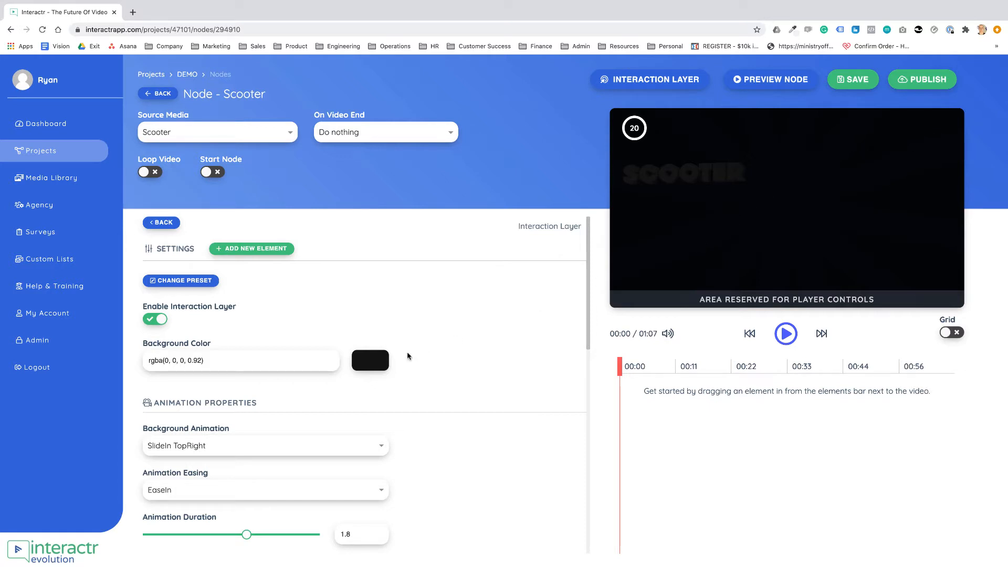
- Examine the background color choices of the interaction layer and preview its current background animation
click(259, 365)
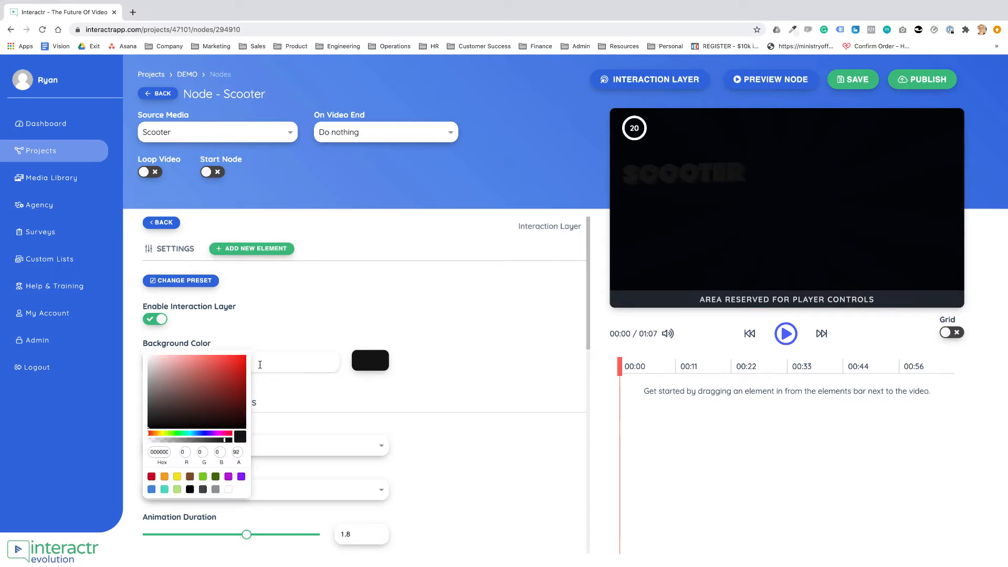
click(457, 364)
scroll(485, 359, down, 3)
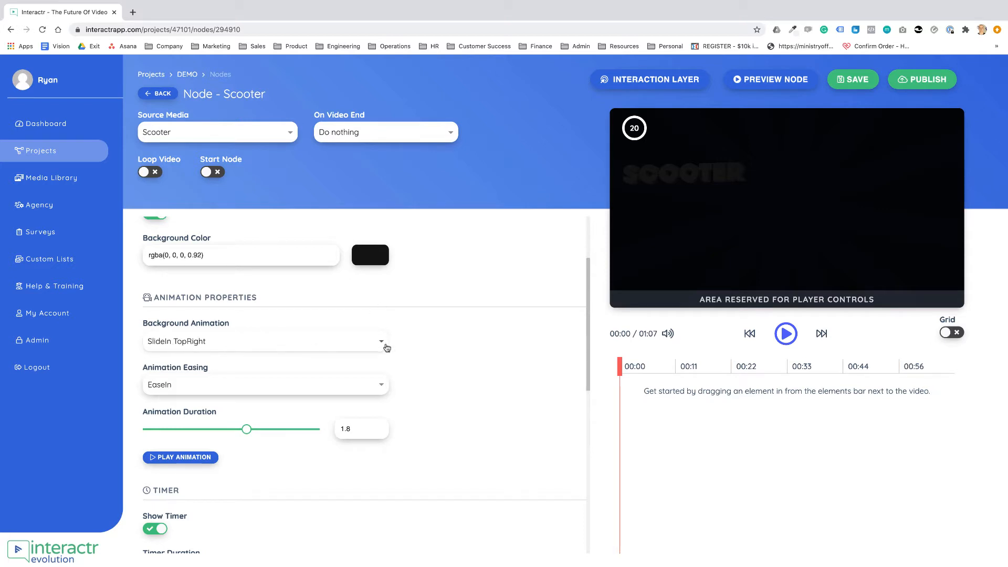
click(183, 460)
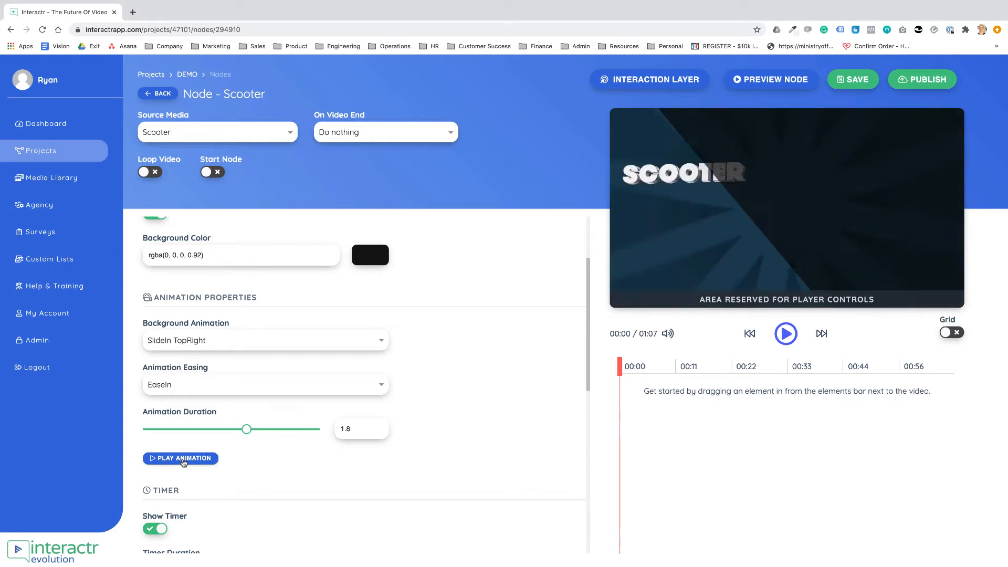
- Set the interaction layer's background animation to FadeIn and preview it
click(231, 341)
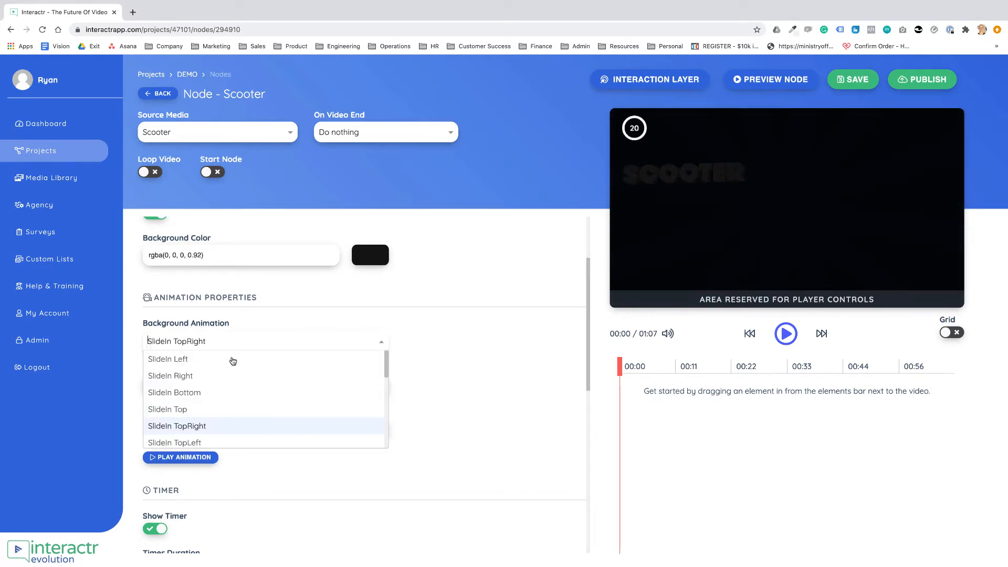
scroll(222, 386, down, 2)
scroll(221, 386, down, 3)
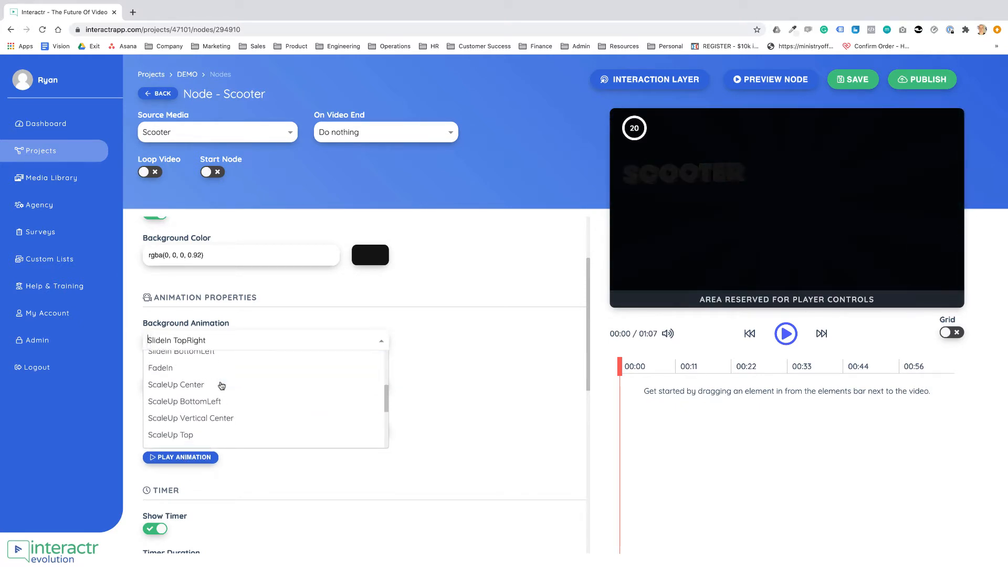
click(177, 371)
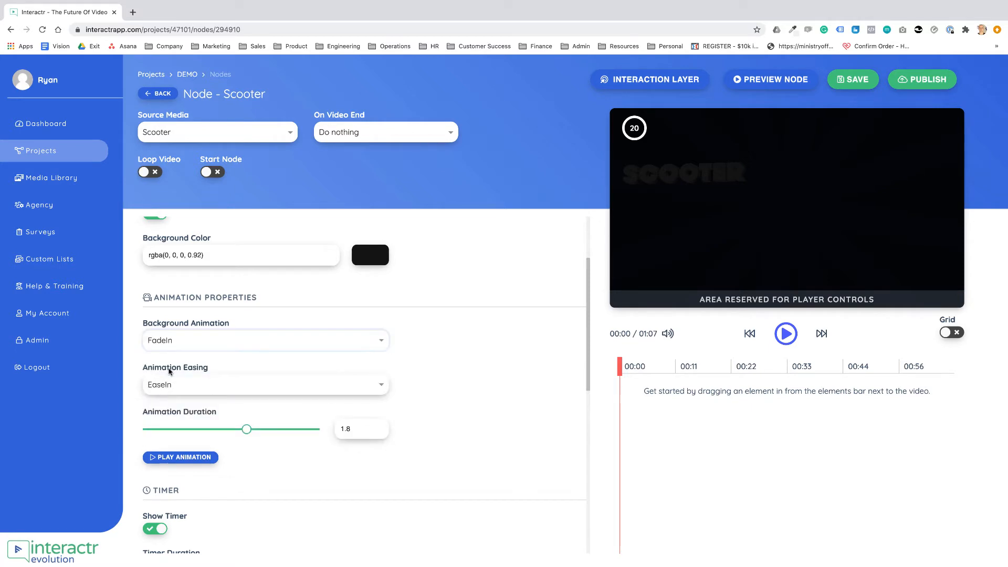
click(183, 464)
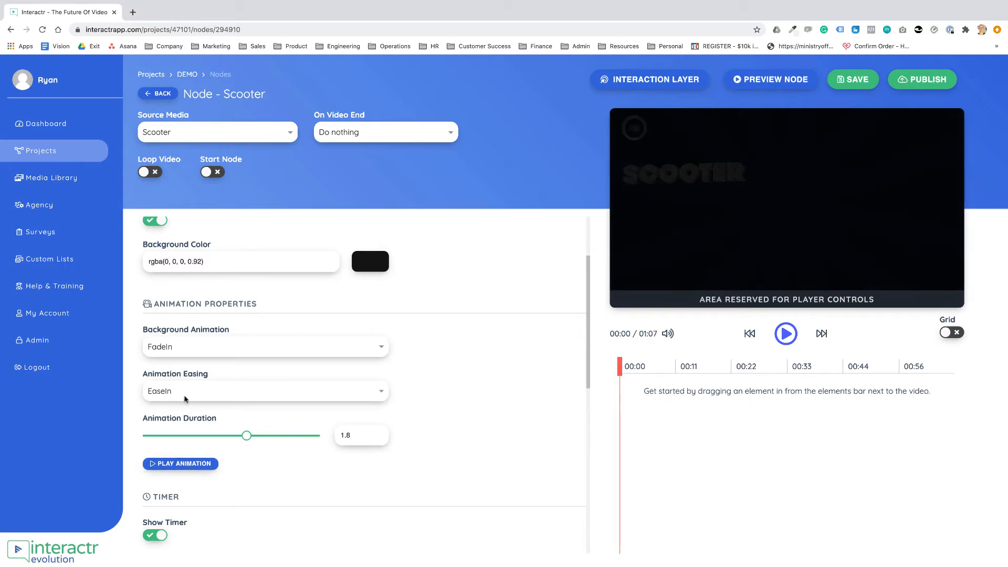
- Change the interaction layer's background animation to Rotate In and play the preview
click(211, 348)
scroll(254, 421, down, 5)
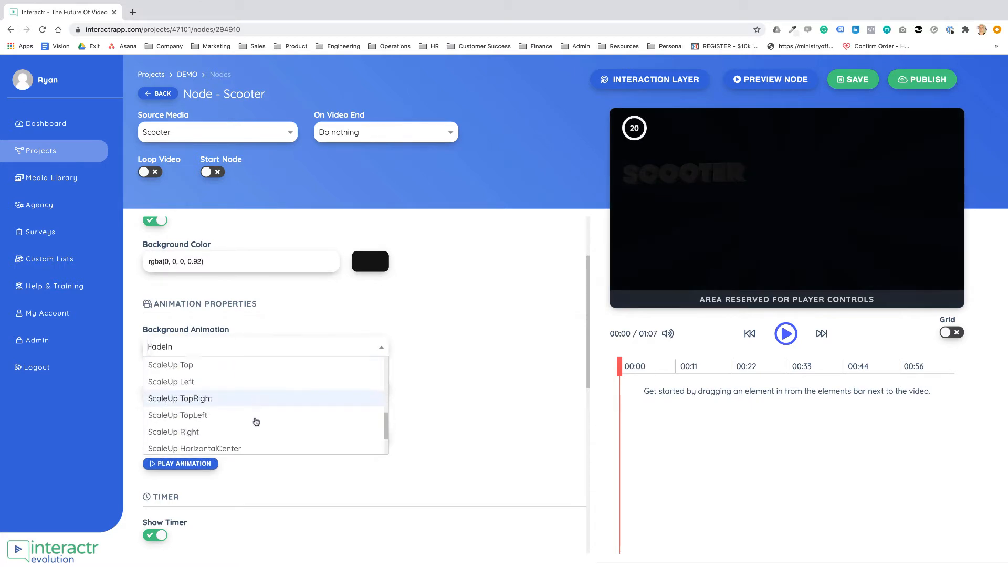
click(176, 446)
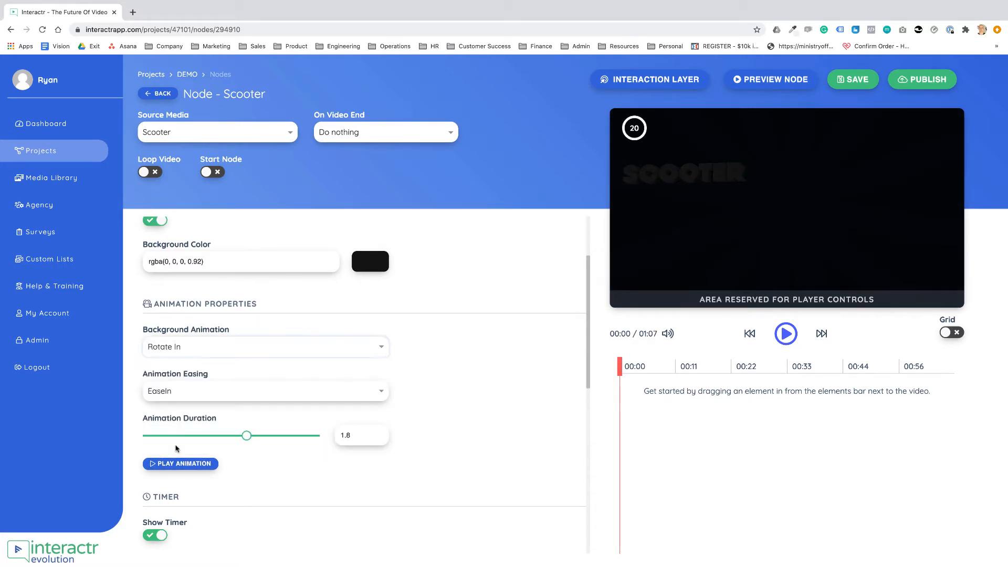
click(189, 467)
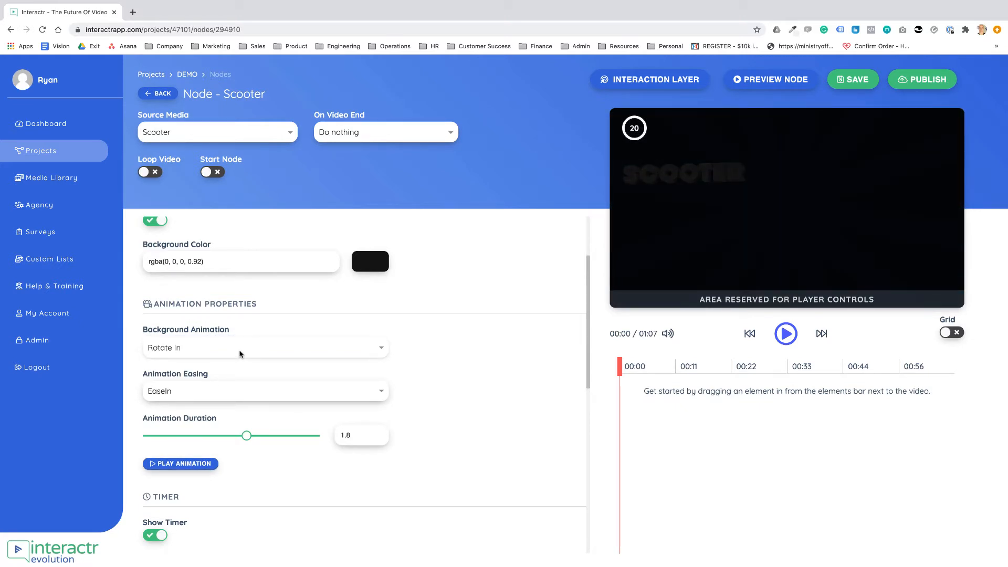
- Set the interaction layer's background animation to SlideIn TopRight and preview it
click(239, 351)
scroll(224, 412, up, 5)
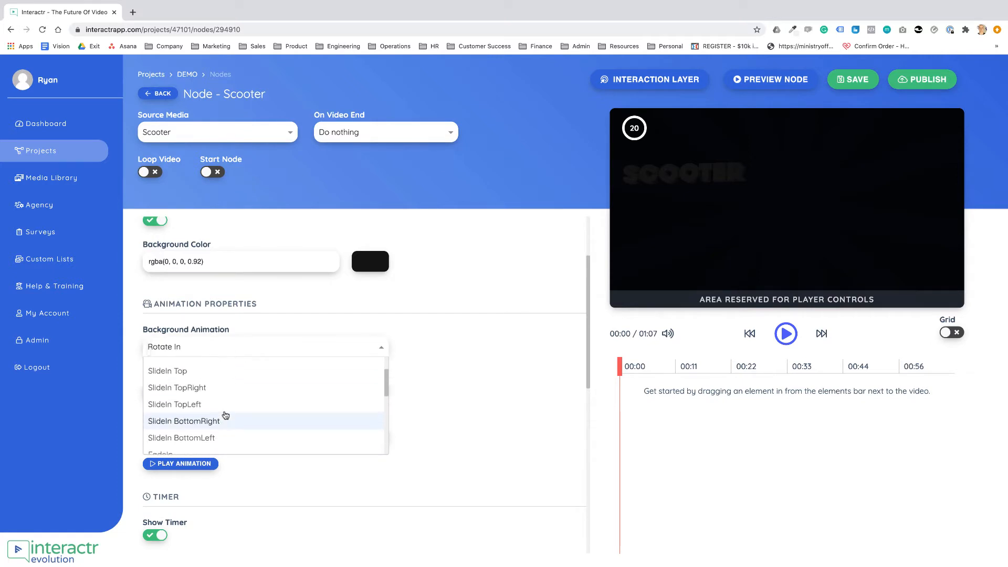
scroll(225, 415, up, 2)
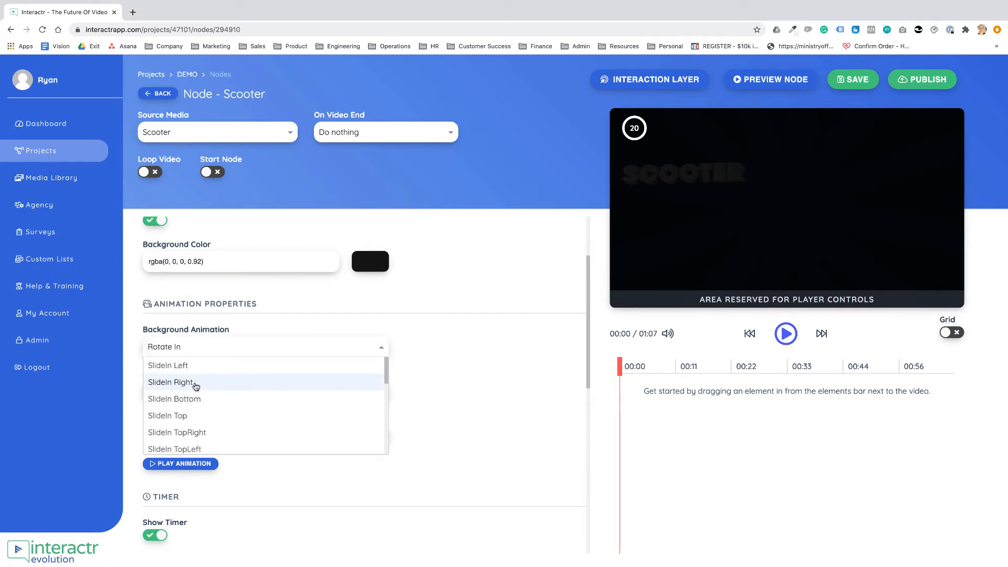
click(205, 432)
click(191, 466)
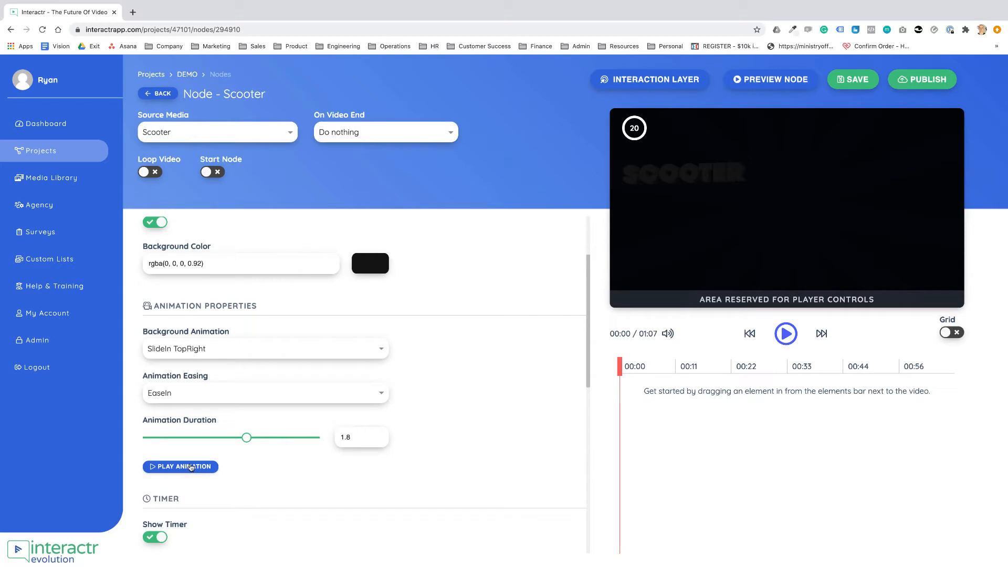
- Review the easing options, set the background animation's easing to Linear, and preview the animation
click(176, 393)
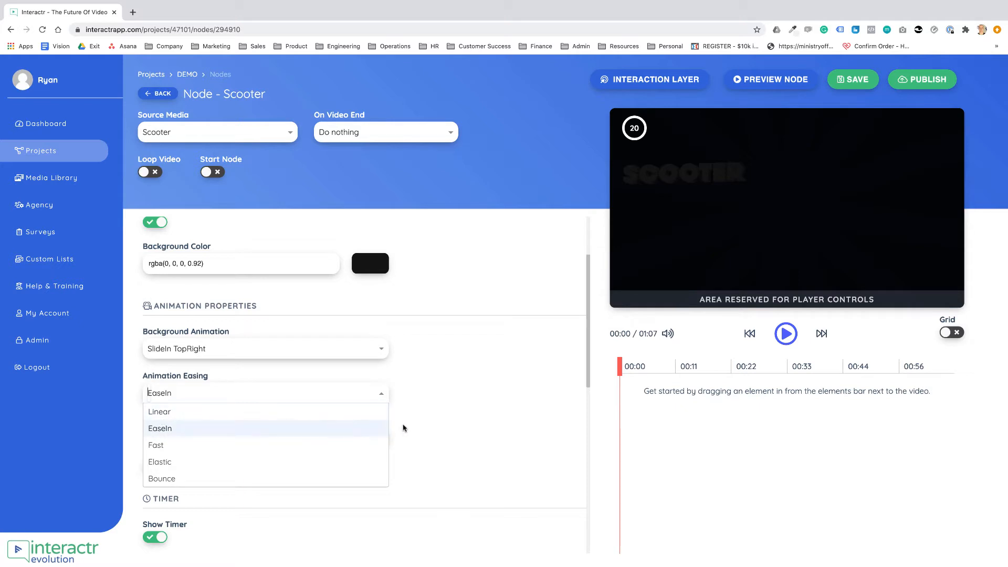
click(409, 428)
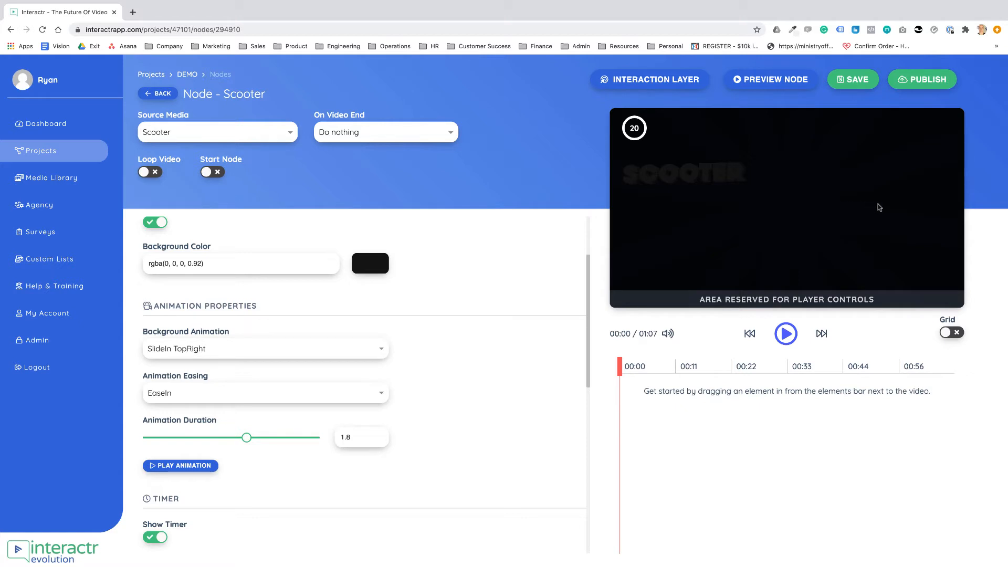
click(205, 394)
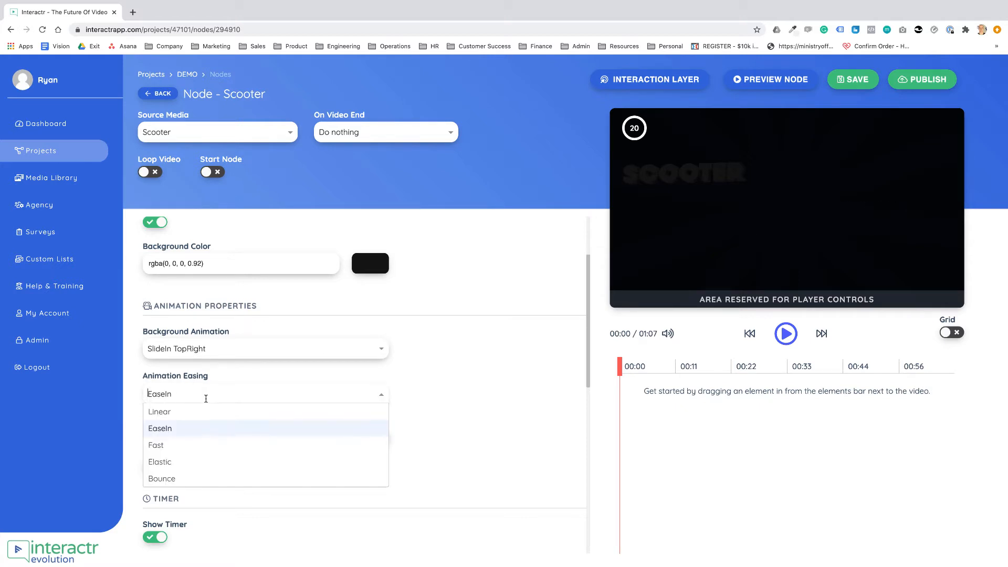
click(166, 417)
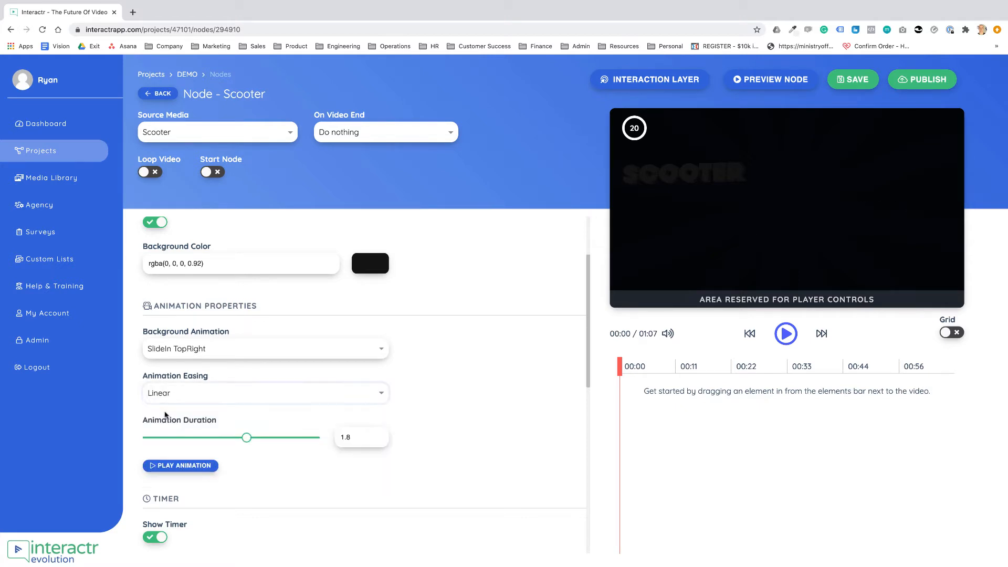
click(166, 470)
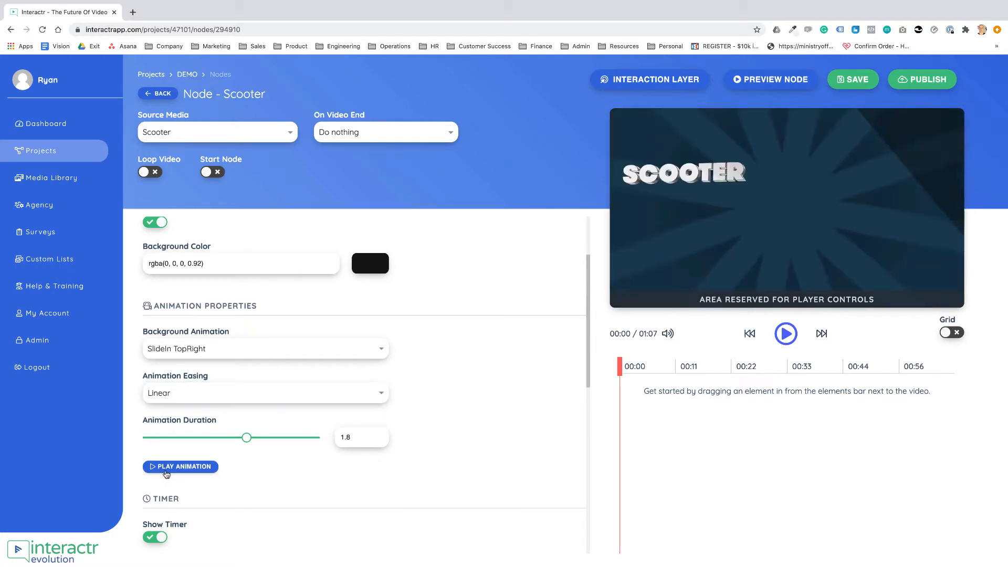
- Set the background animation's easing to EaseIn and preview the slide-in
click(165, 395)
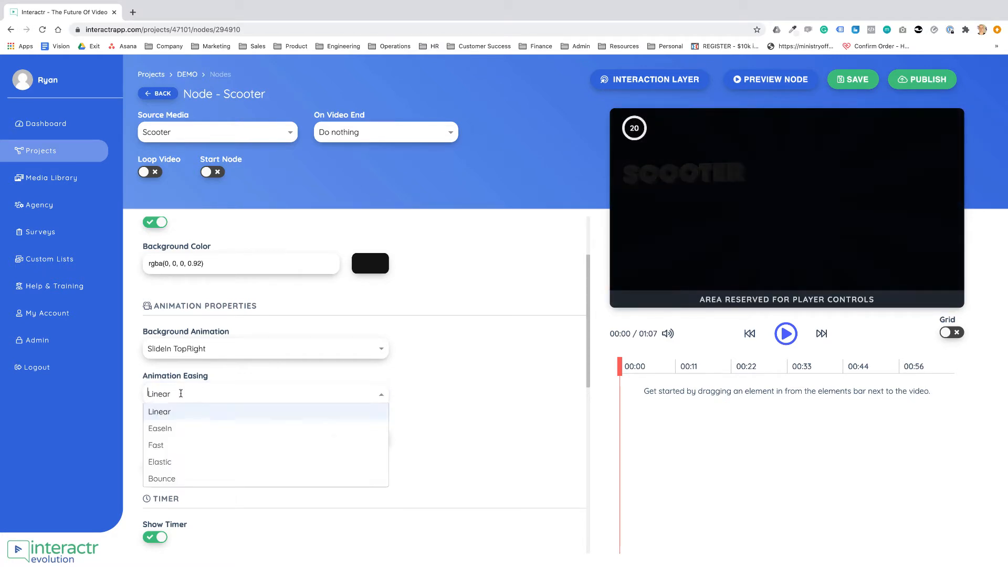
click(164, 428)
click(181, 471)
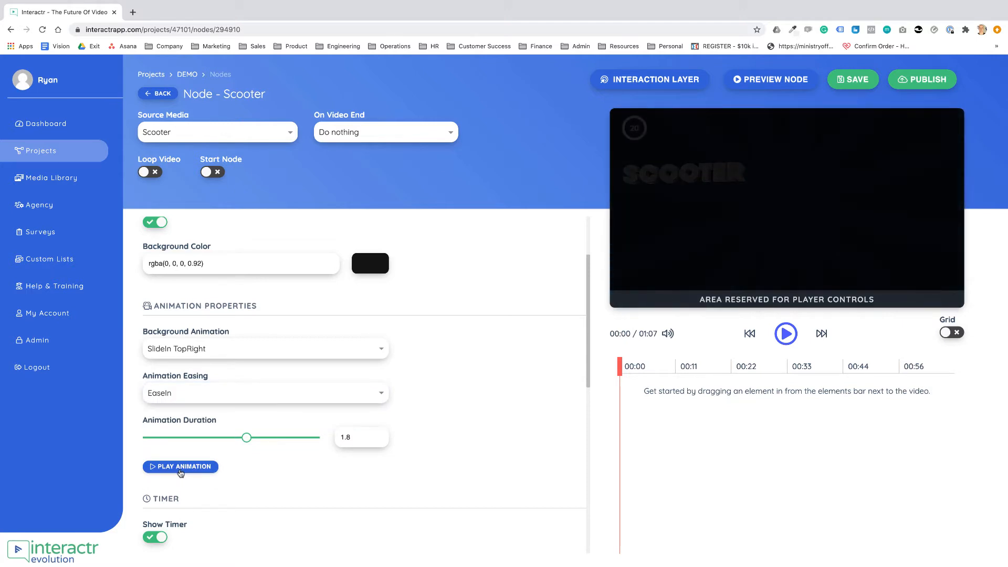
- Set the background animation's easing to Fast and play the preview
click(187, 395)
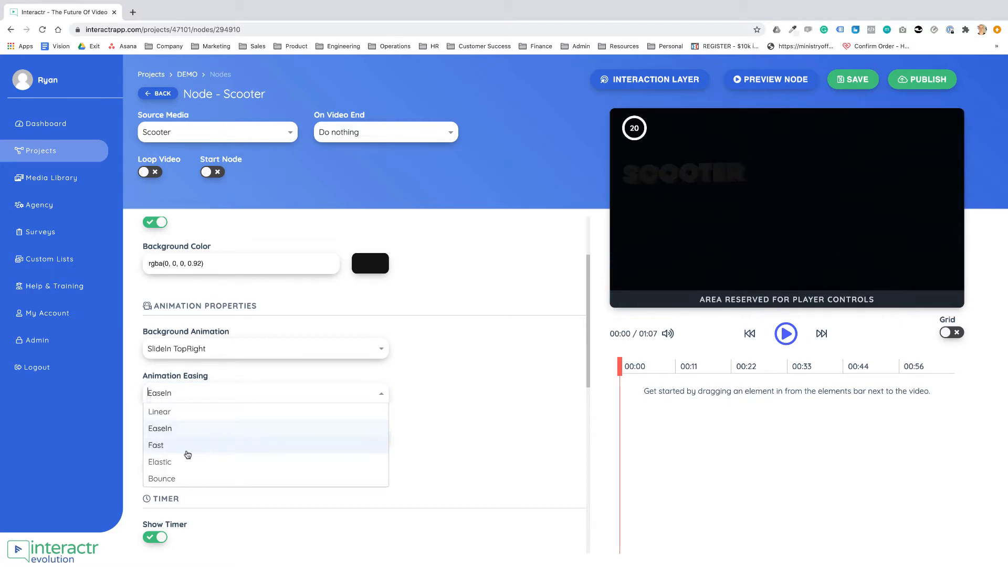
scroll(179, 447, down, 1)
click(166, 428)
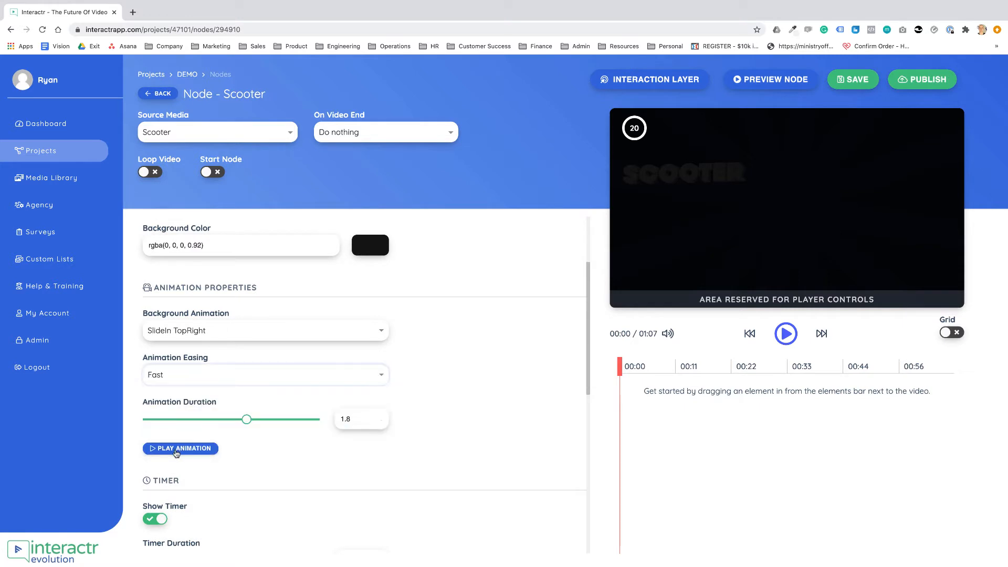
click(175, 448)
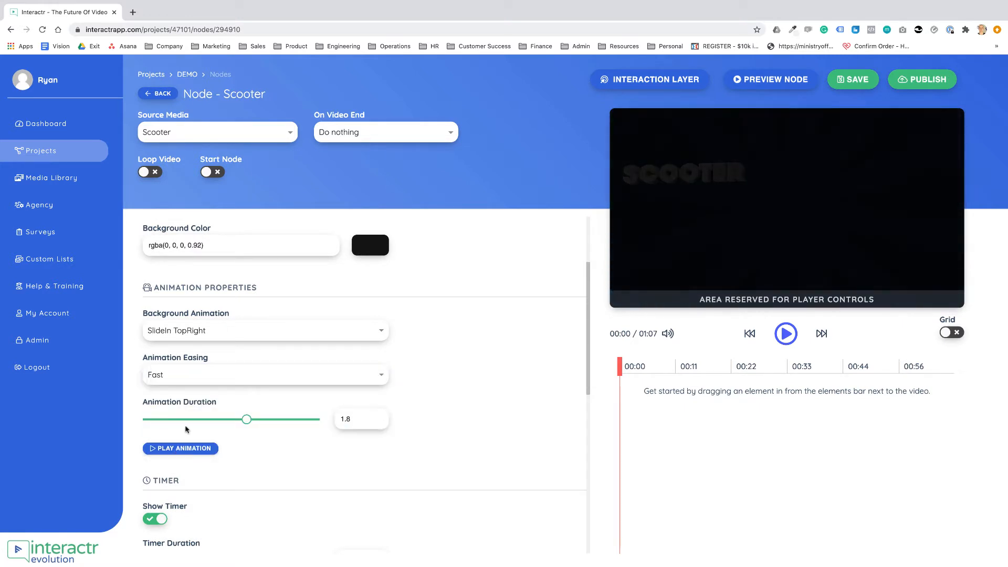
- Change the background animation's easing to Elastic and preview the effect
click(179, 375)
click(176, 444)
click(177, 449)
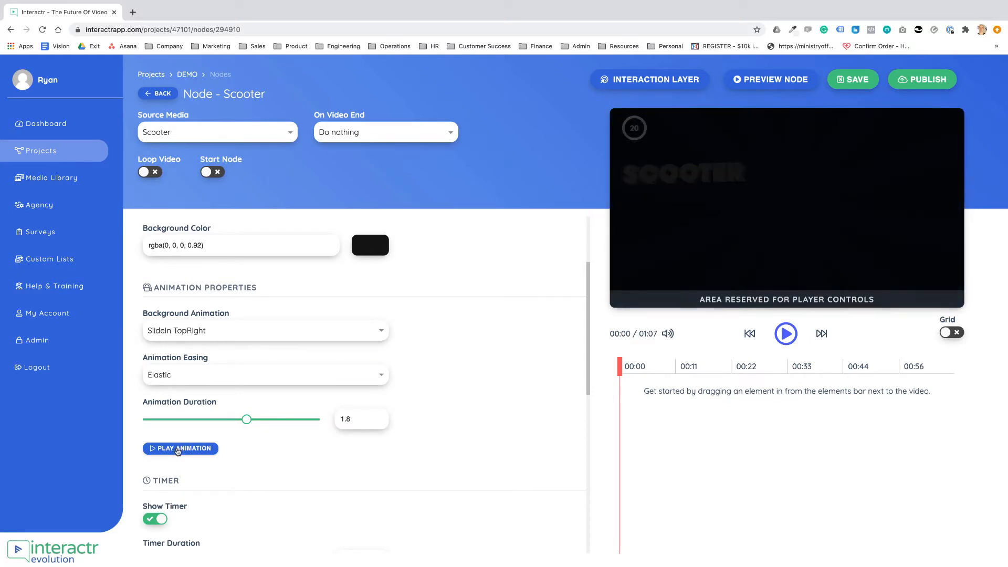
- Set the background animation's easing to Bounce and preview the animation
click(189, 376)
click(173, 459)
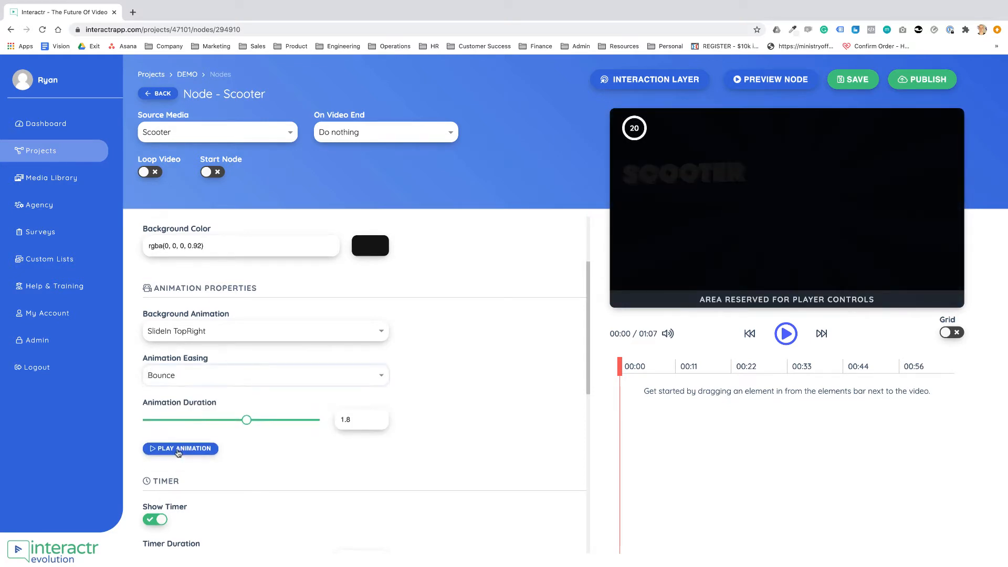
click(179, 449)
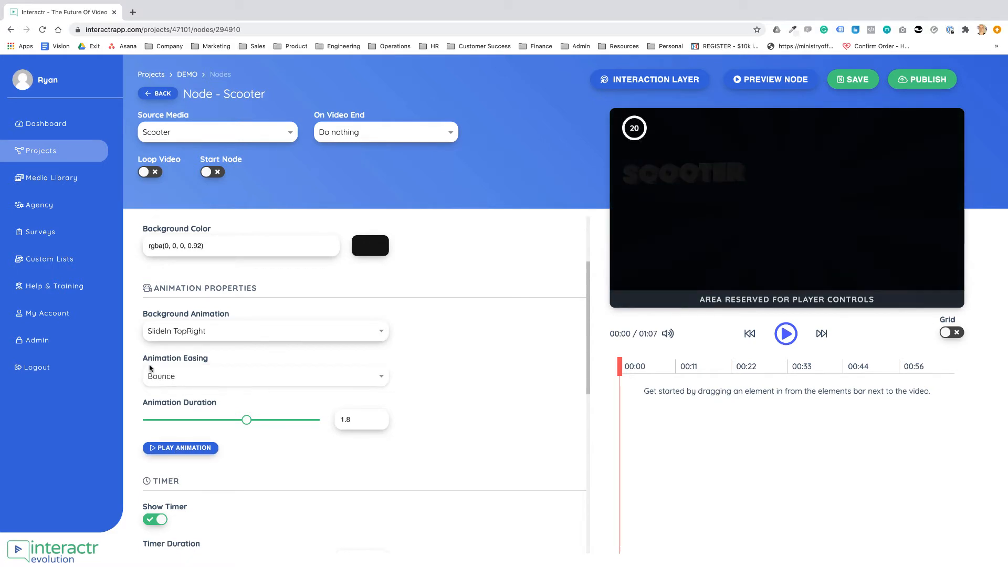
- Set the background animation's easing to EaseIn
click(203, 333)
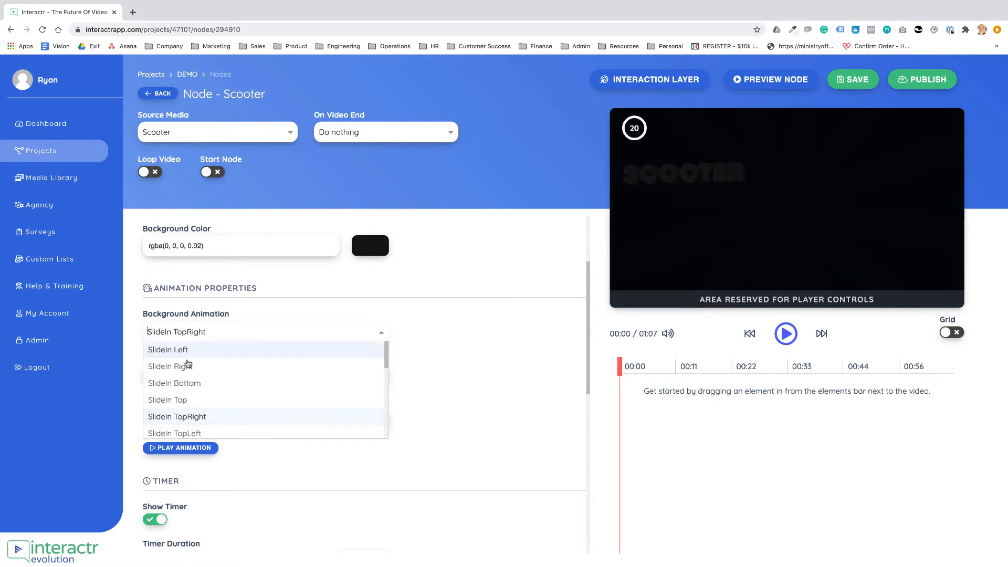
click(423, 339)
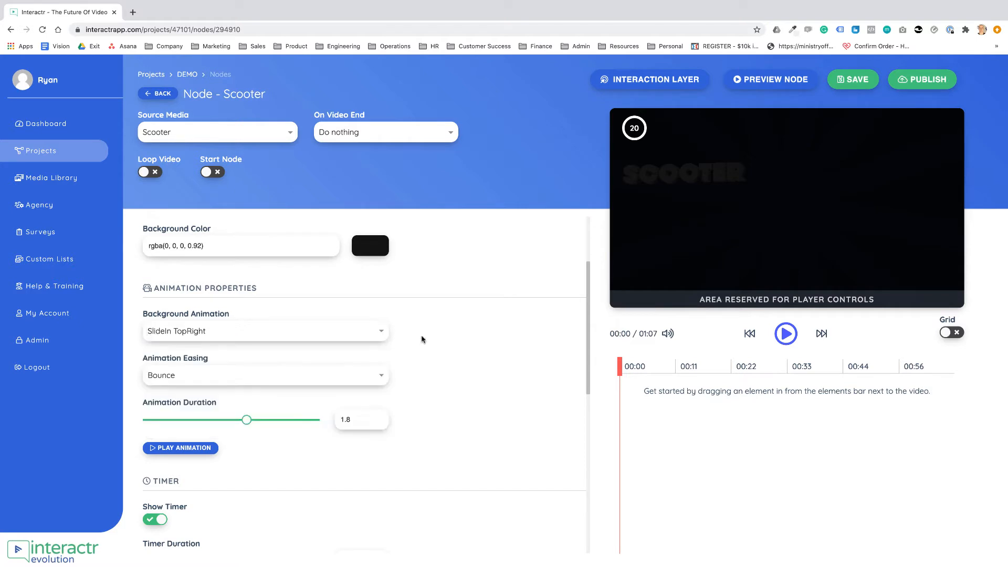
click(345, 373)
click(174, 415)
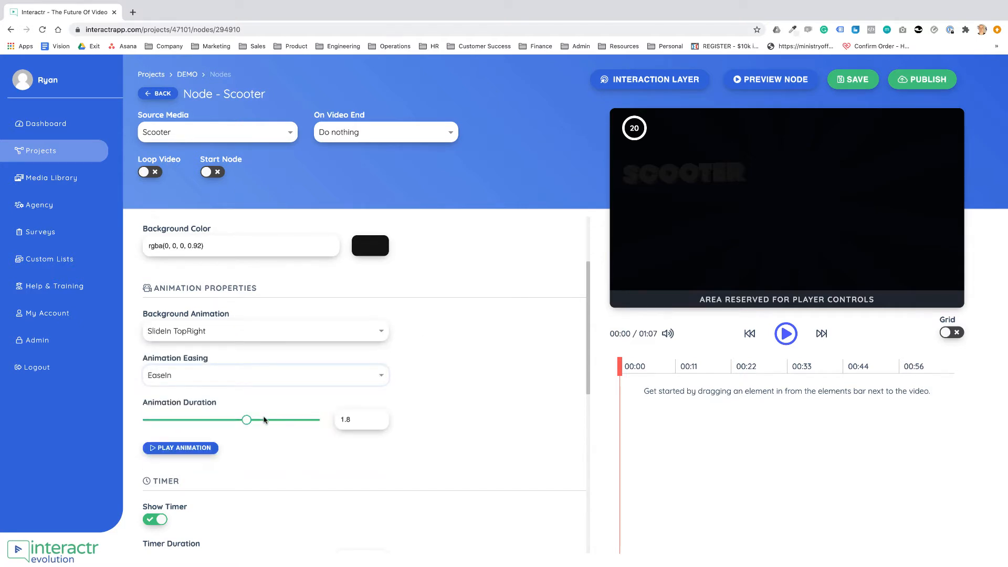
- Try background animation durations of 2.4 and 0.9, playing a preview for each
drag(247, 420, 284, 420)
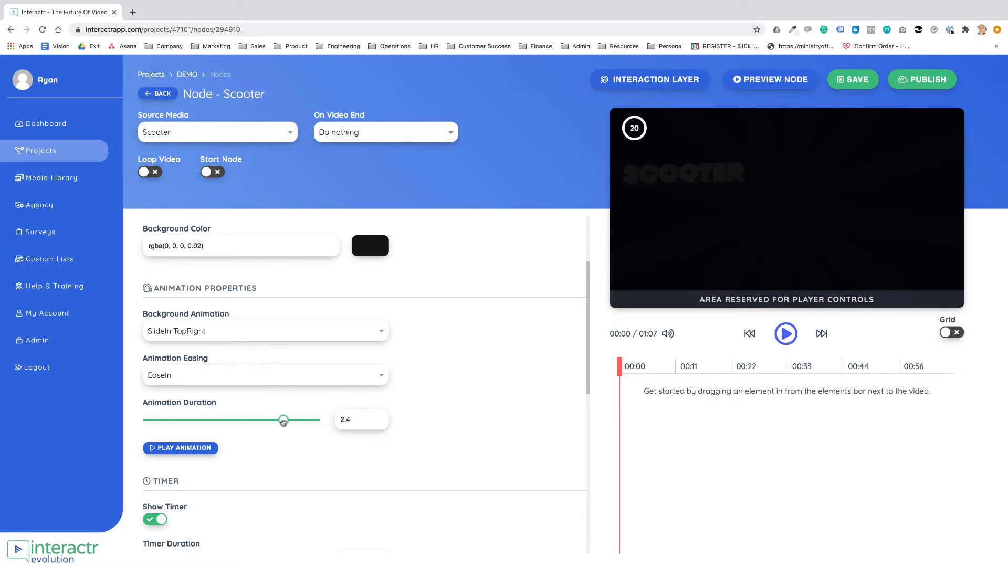
click(210, 450)
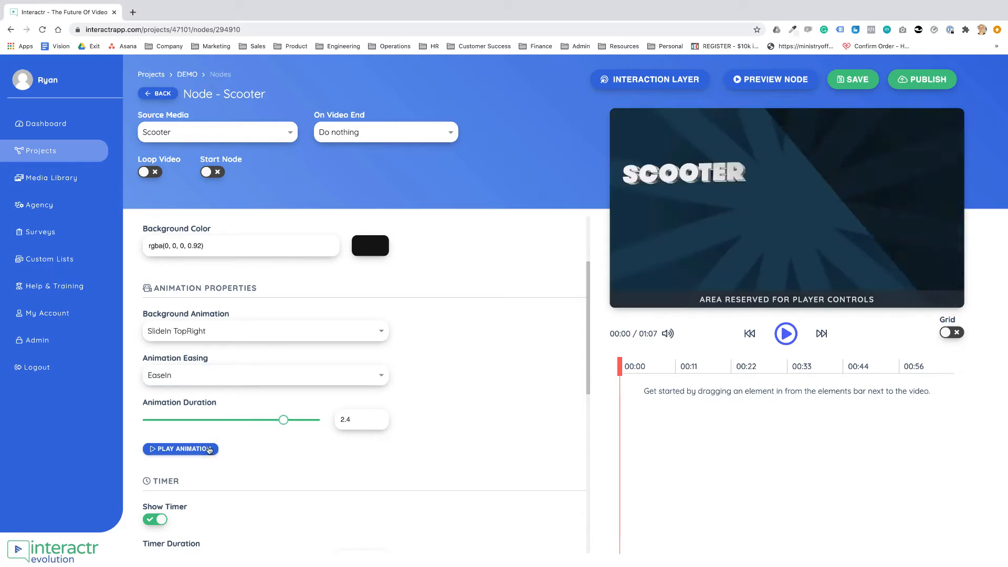
drag(288, 421, 192, 421)
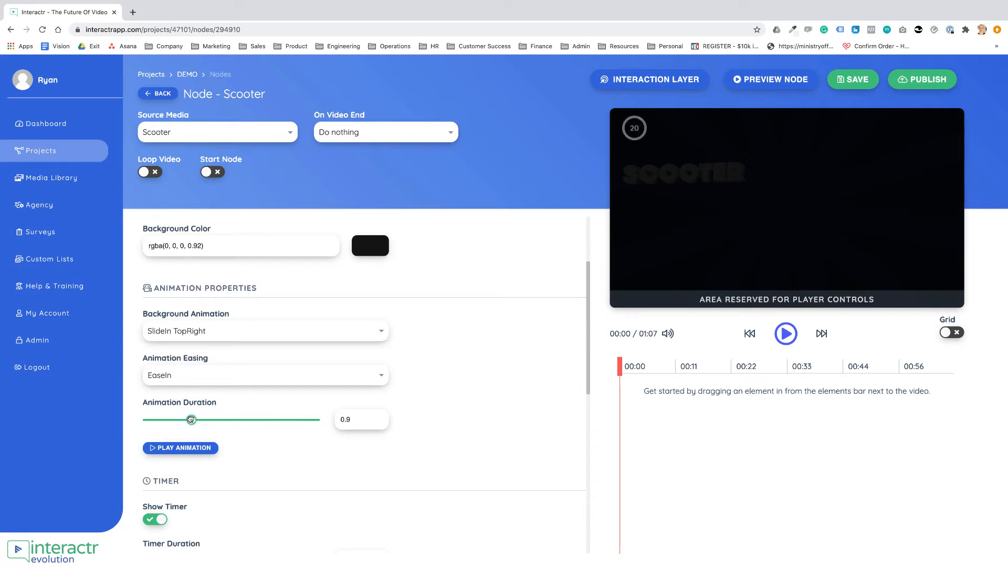
click(205, 450)
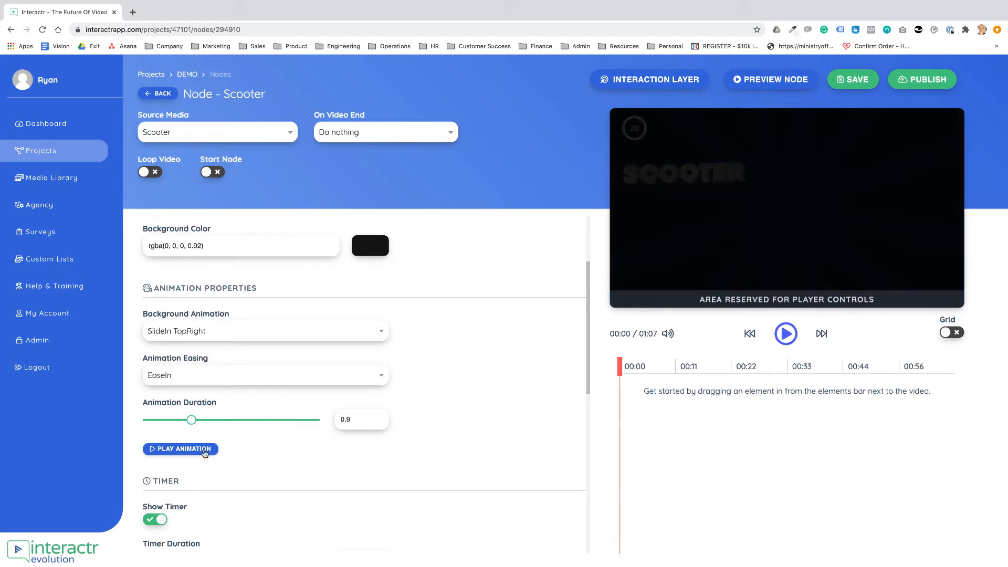
- Set the background animation's duration to 1.1 and play the preview
drag(191, 419, 203, 420)
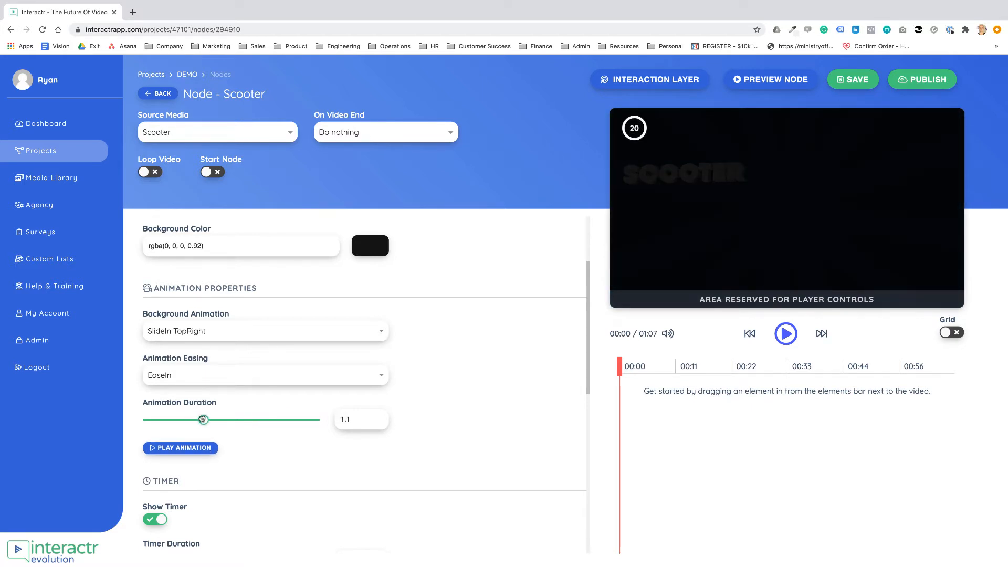
click(198, 450)
- Turn the interaction layer's Show Timer option off and back on, and look through the remaining layer settings
scroll(422, 423, down, 5)
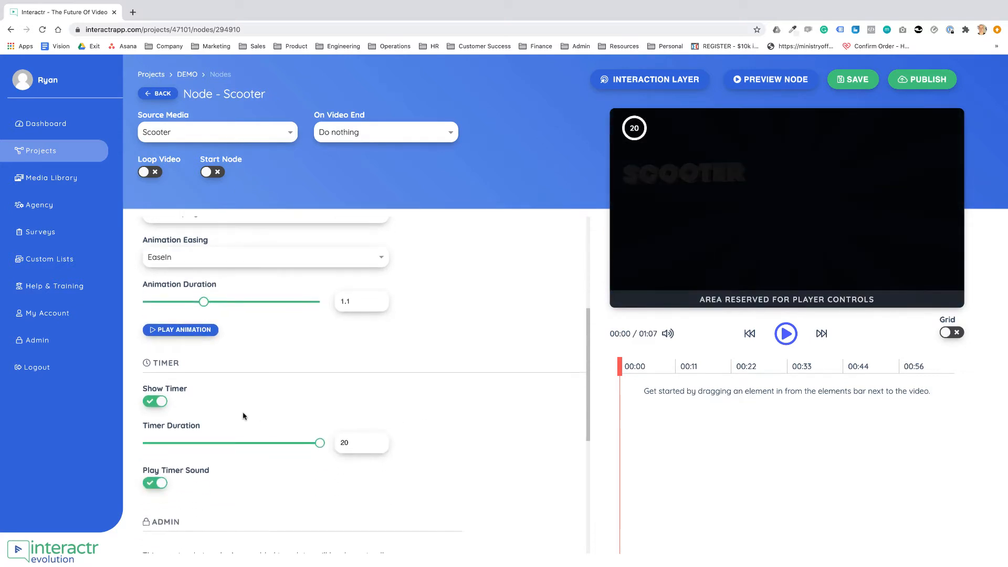
click(160, 404)
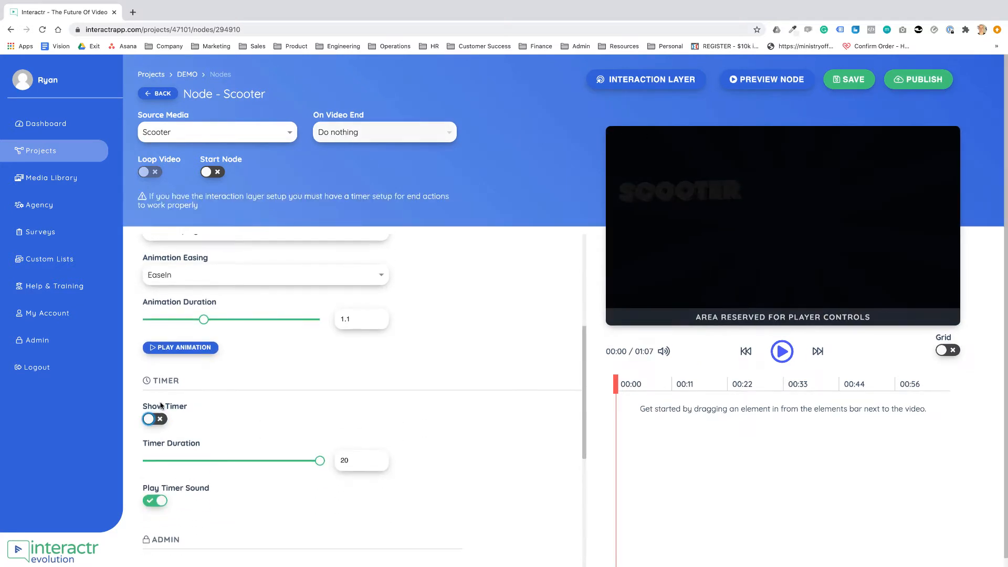
click(155, 418)
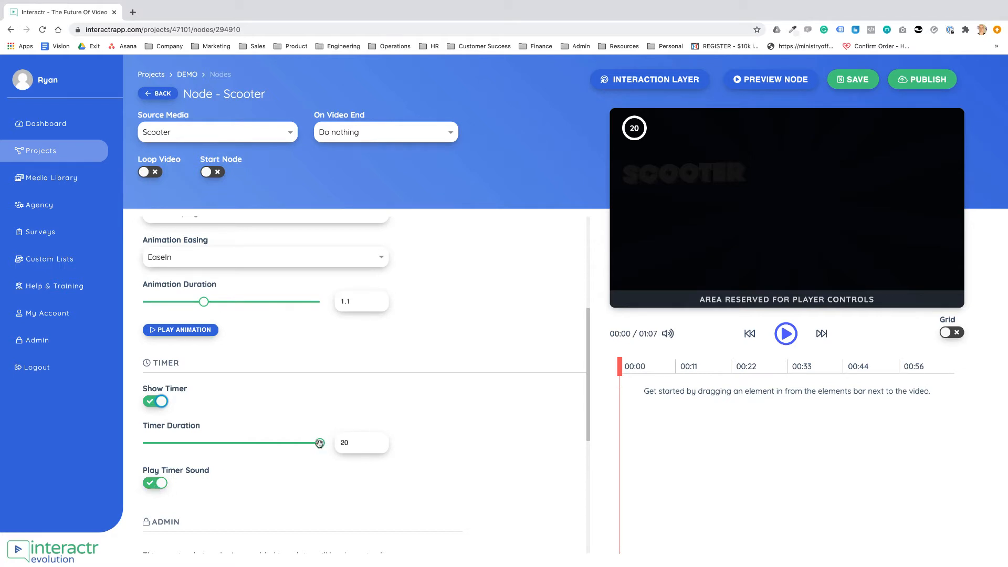
mouse_move(320, 444)
mouse_down()
mouse_move(245, 443)
mouse_move(320, 443)
mouse_up()
scroll(503, 393, down, 5)
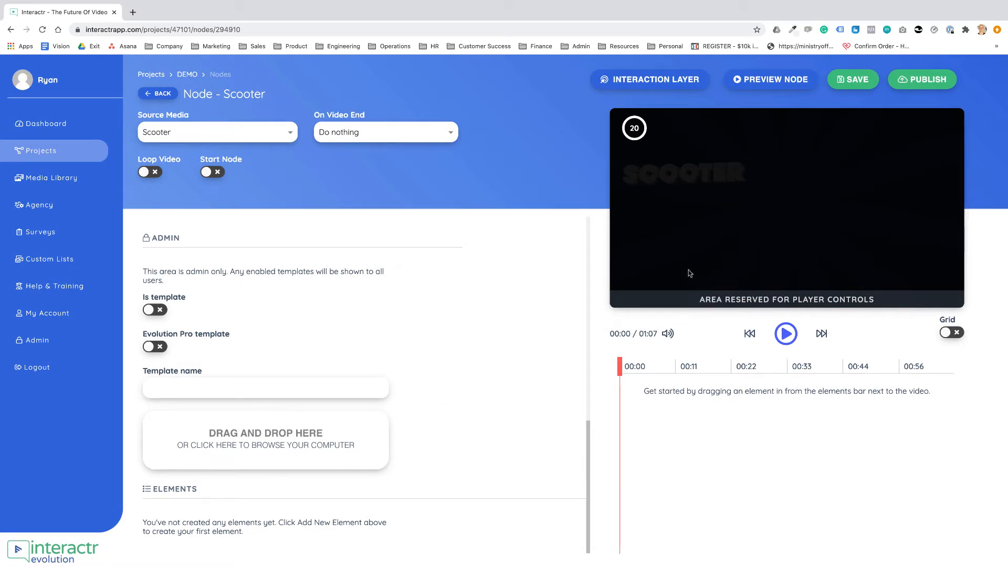
- Add a new text element to the interaction layer, placed near the top center of the video
scroll(456, 408, up, 10)
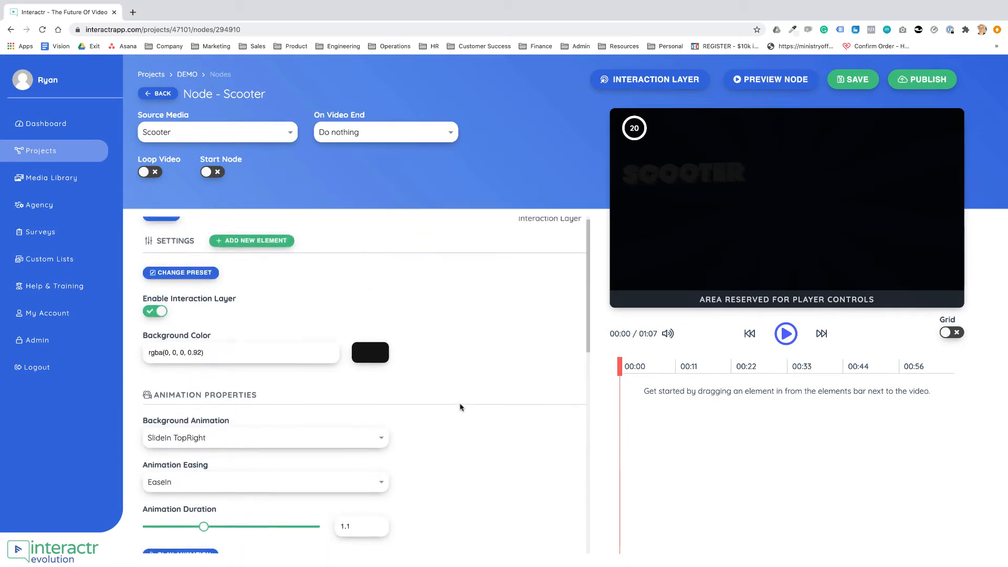
click(248, 250)
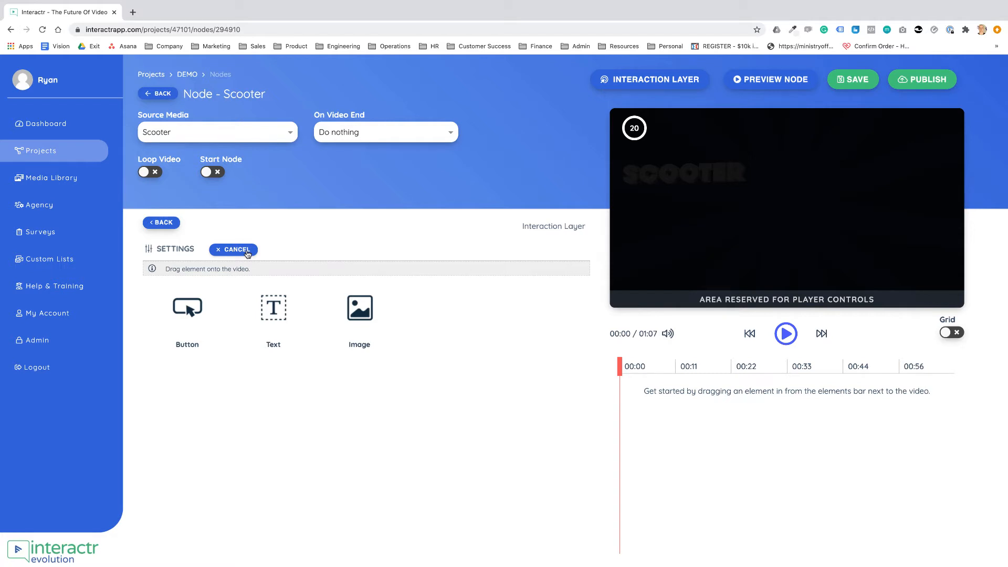
drag(273, 310, 773, 157)
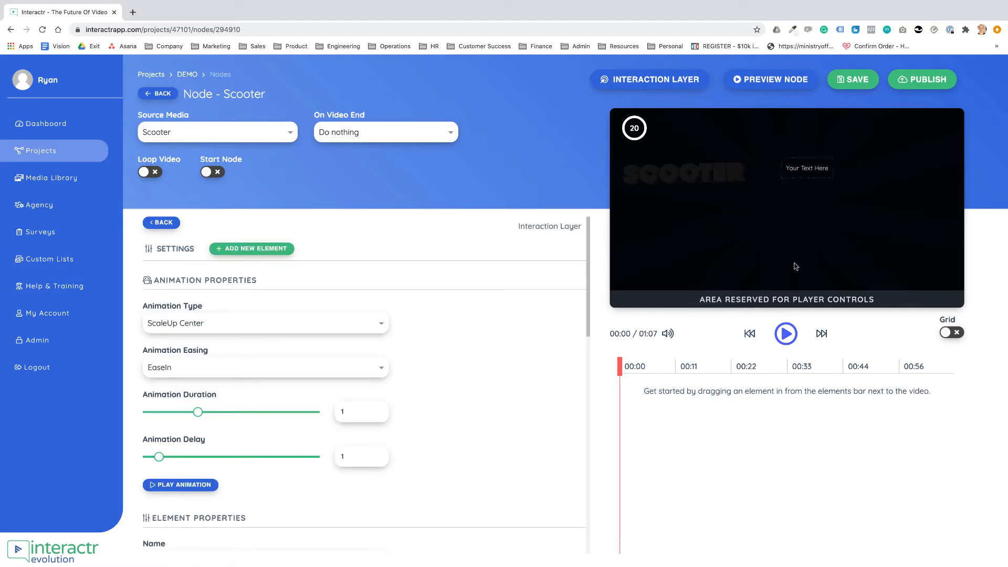
drag(773, 180, 807, 180)
- Replace the text element's placeholder with "Choose An Option"
double_click(809, 171)
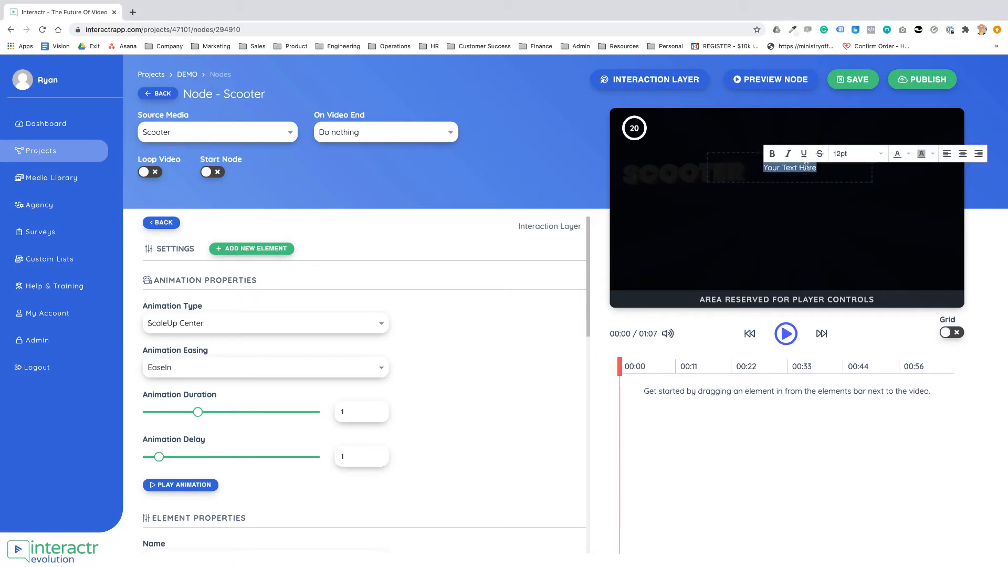
text(Cho)
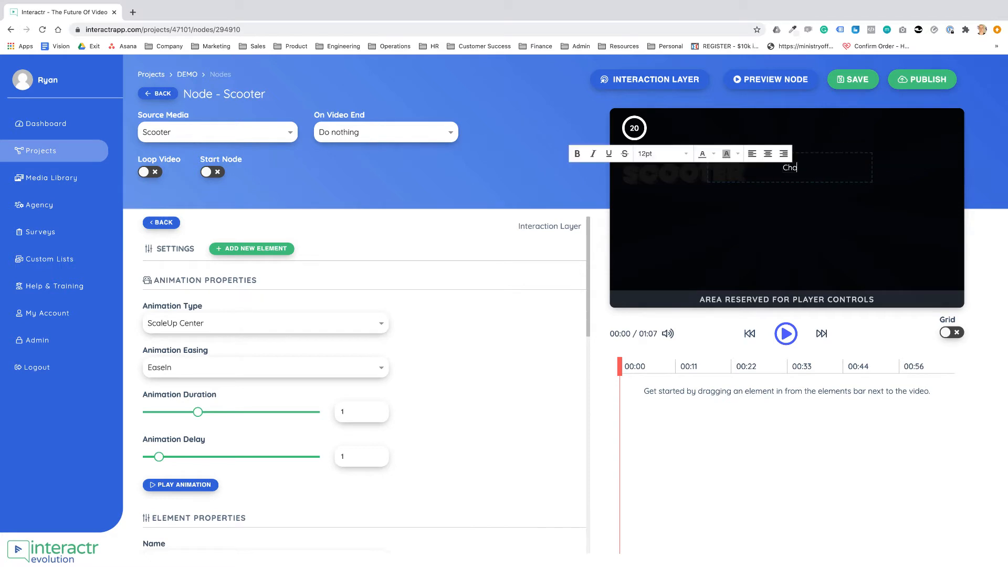
text(ose An Option)
- Format the whole "Choose An Option" text as 34pt bold and widen its box so it fits on one line
click(674, 156)
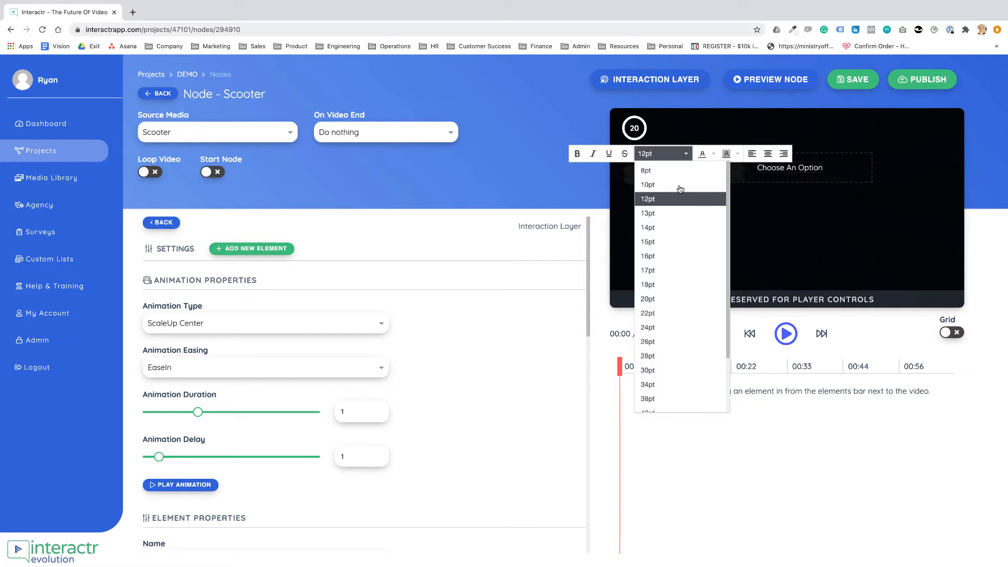
click(660, 386)
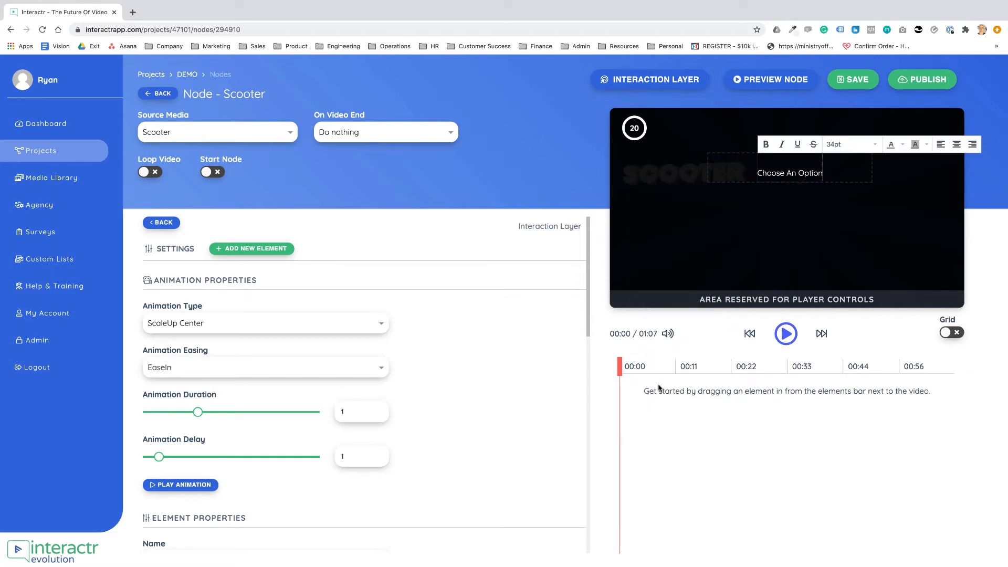
triple_click(803, 168)
click(848, 154)
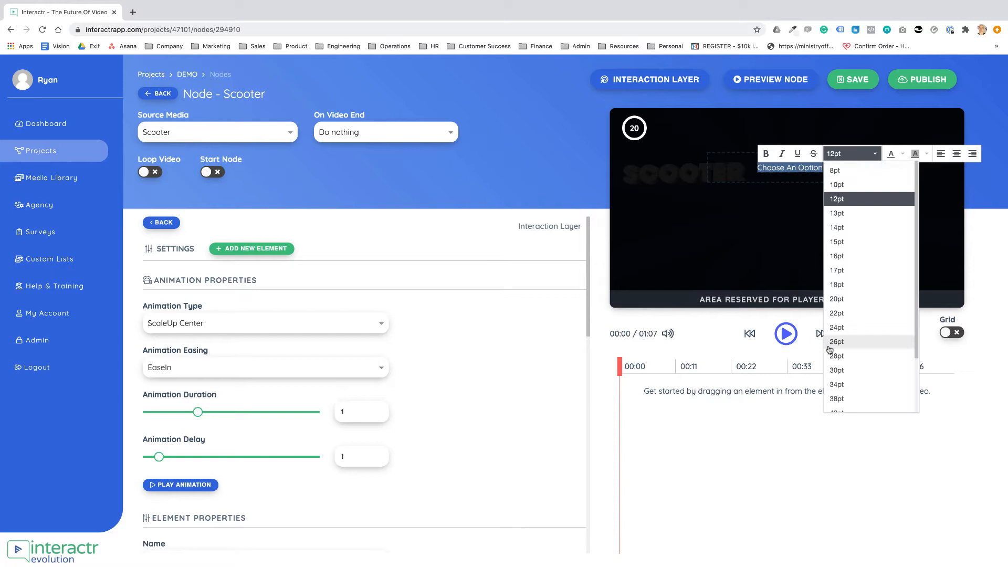
click(838, 385)
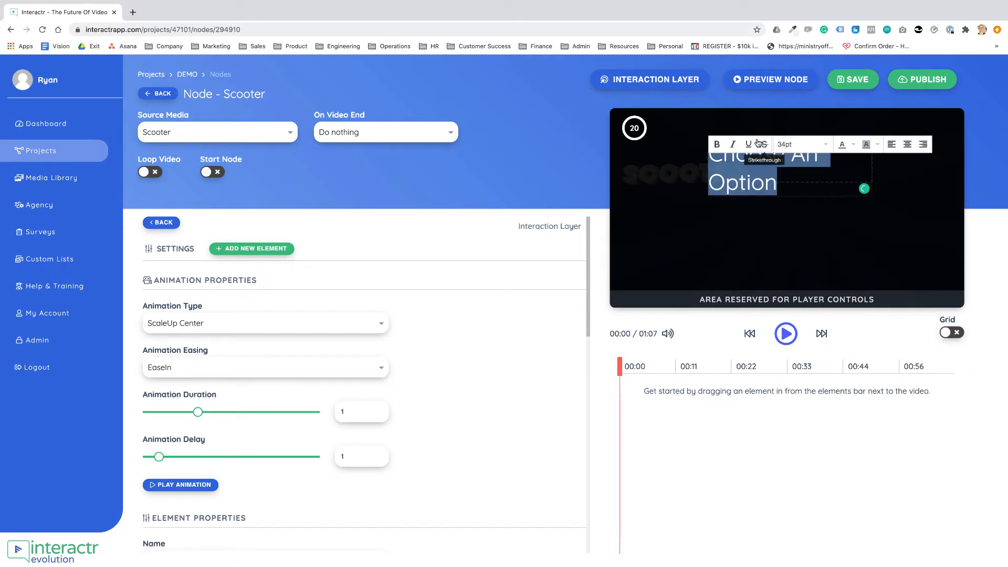
click(716, 144)
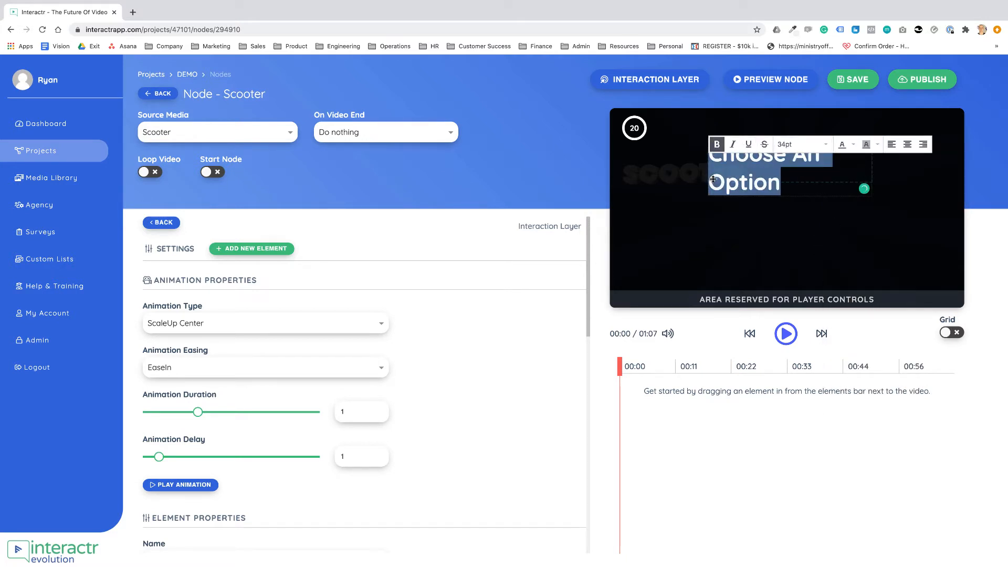
drag(708, 170, 737, 170)
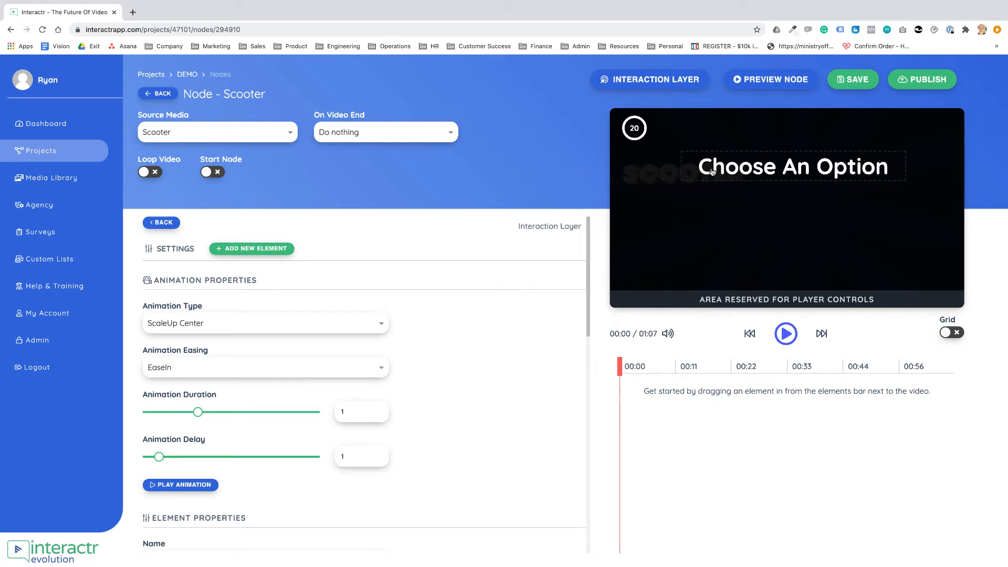
- Add an image element below the "Choose An Option" heading and open the Image Library for its source
click(283, 250)
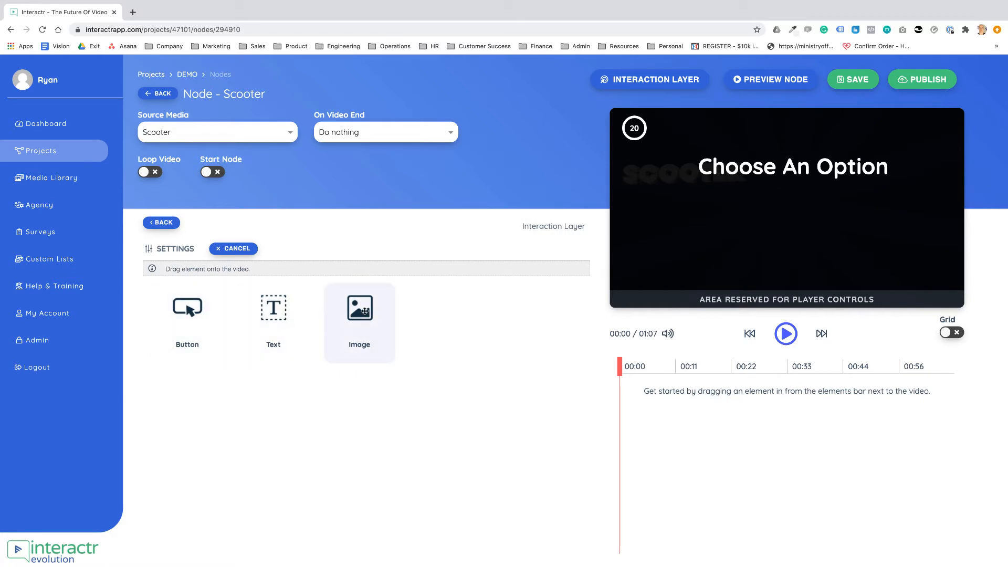
drag(365, 312, 771, 222)
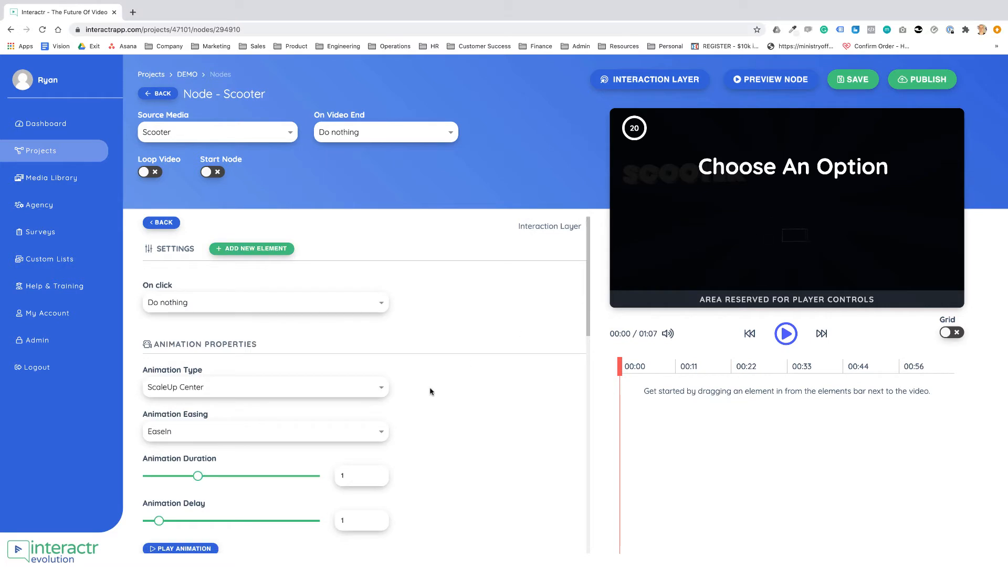
scroll(444, 344, down, 1)
scroll(444, 344, down, 5)
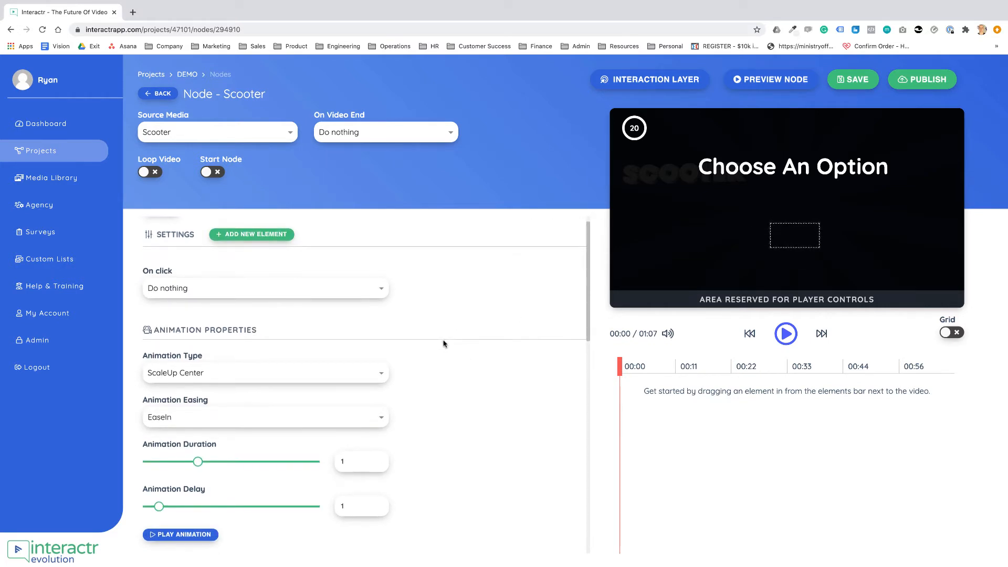
scroll(444, 344, down, 6)
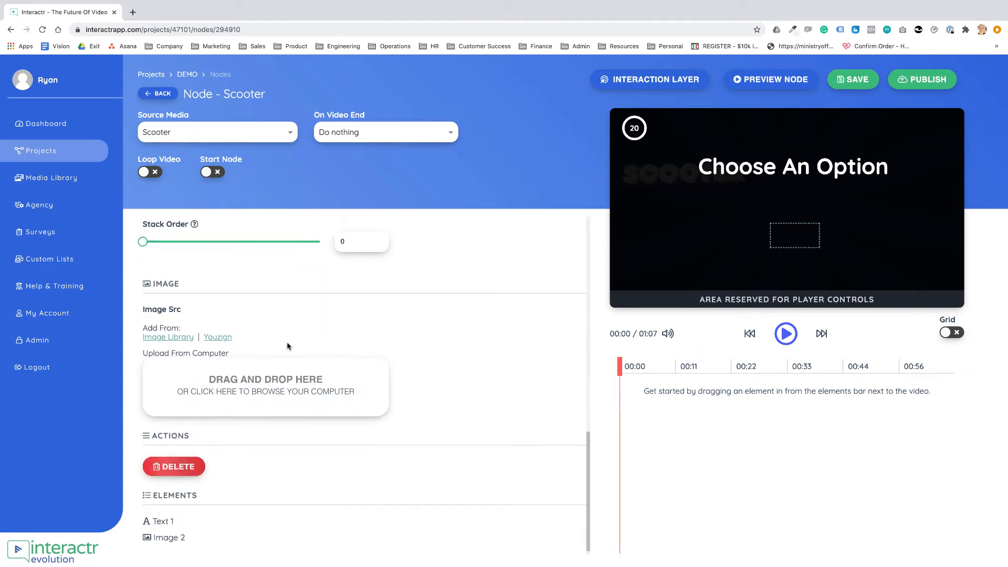
click(185, 338)
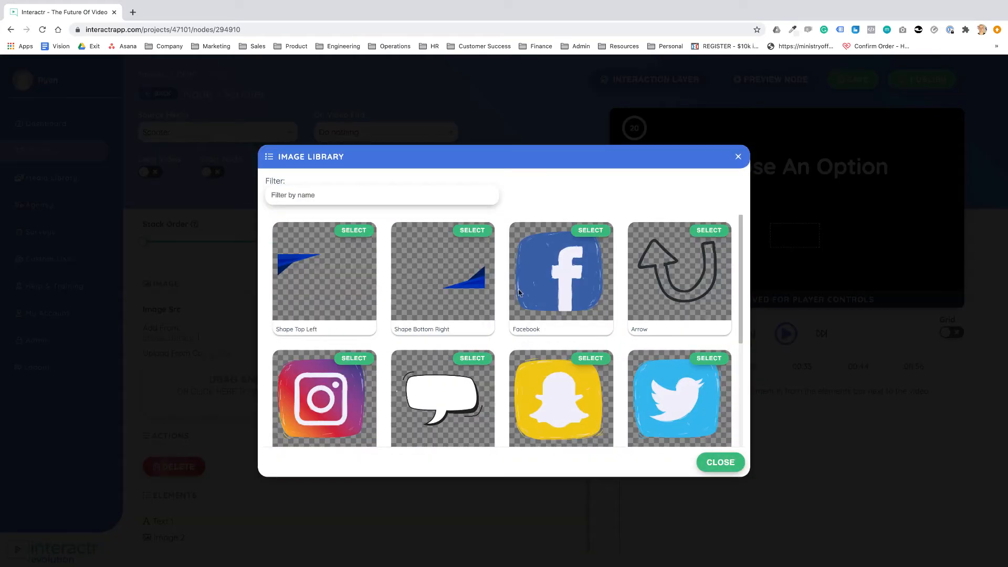
- Browse further through the Image Library, select "NO WAY - white" as the image source, and reposition the image below the heading's left part
scroll(519, 292, down, 5)
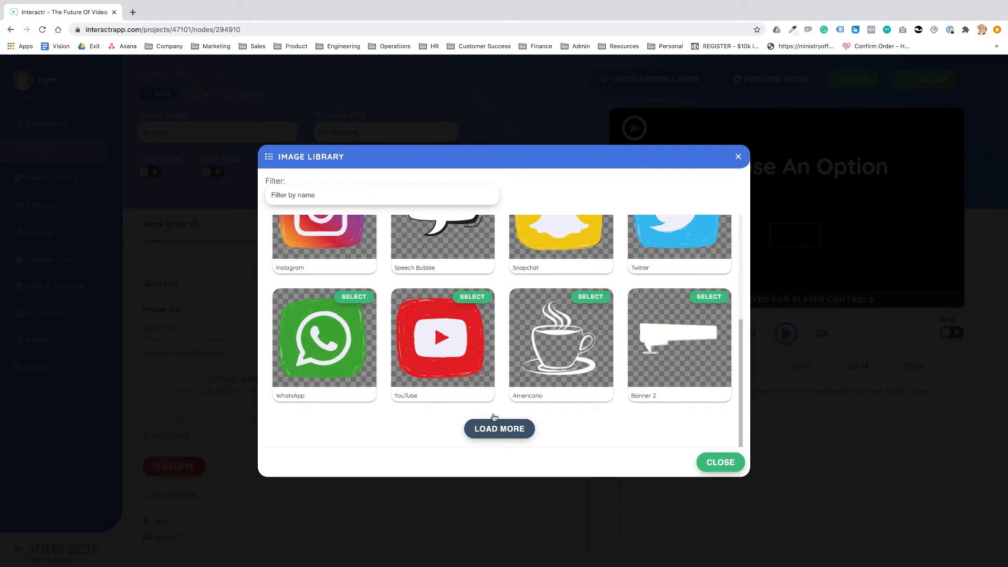
click(496, 427)
scroll(507, 351, down, 8)
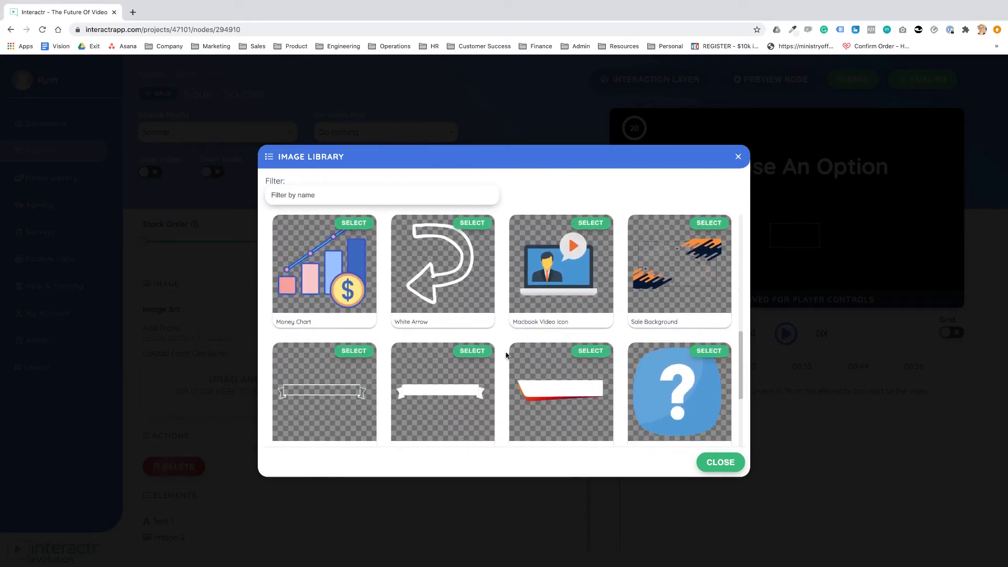
scroll(507, 355, down, 2)
click(503, 430)
scroll(506, 377, down, 10)
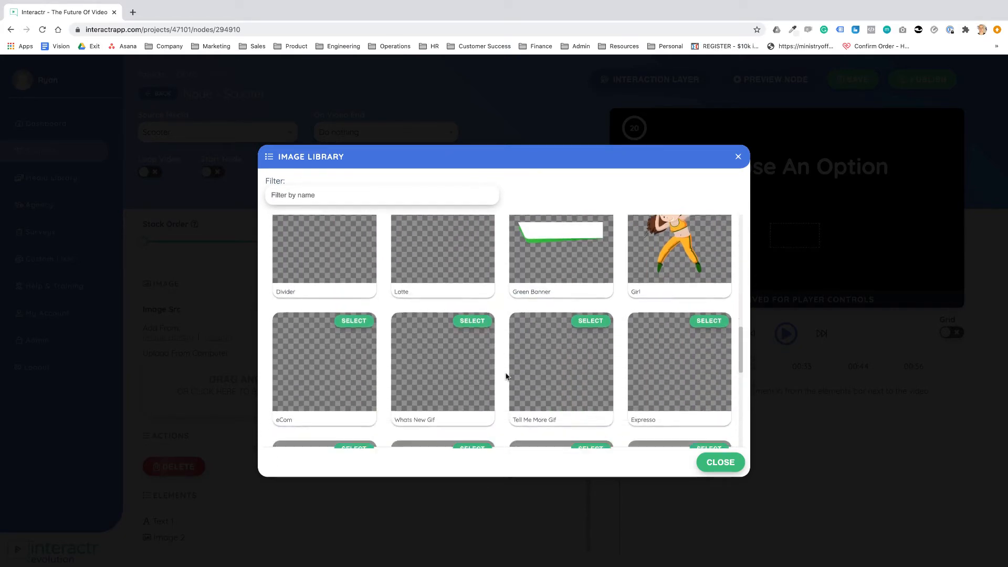
click(499, 428)
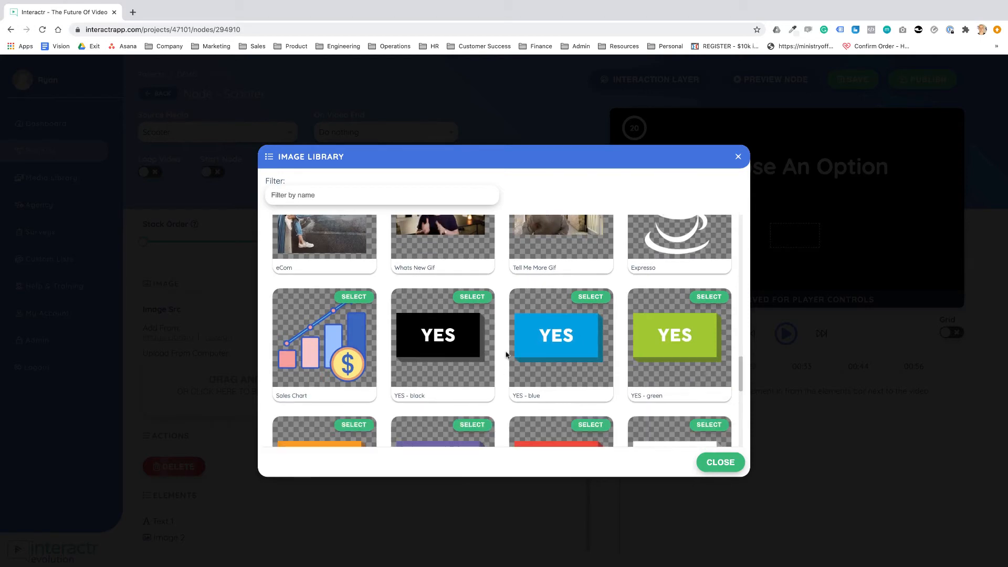
scroll(506, 356, down, 8)
scroll(507, 355, down, 1)
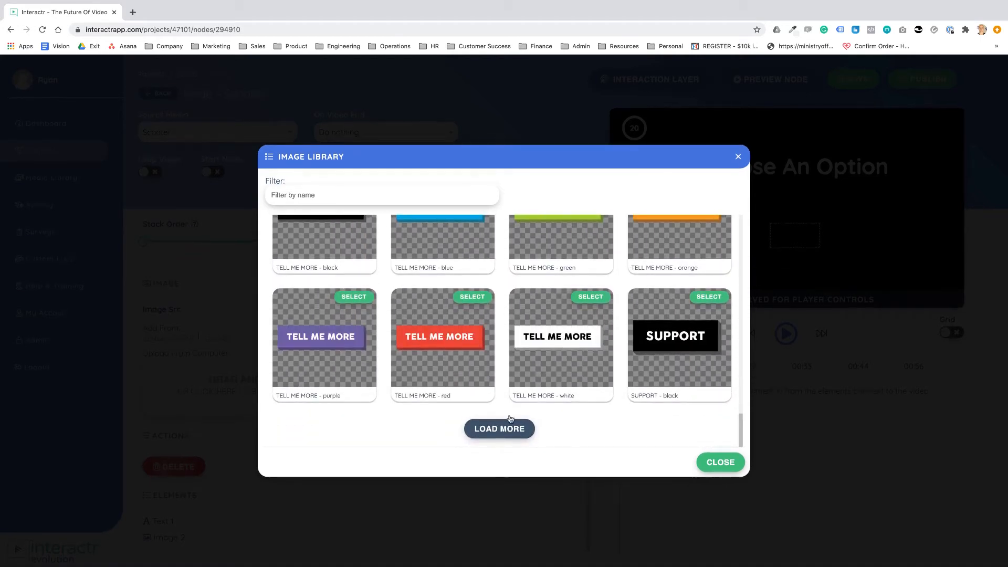
scroll(499, 301, down, 5)
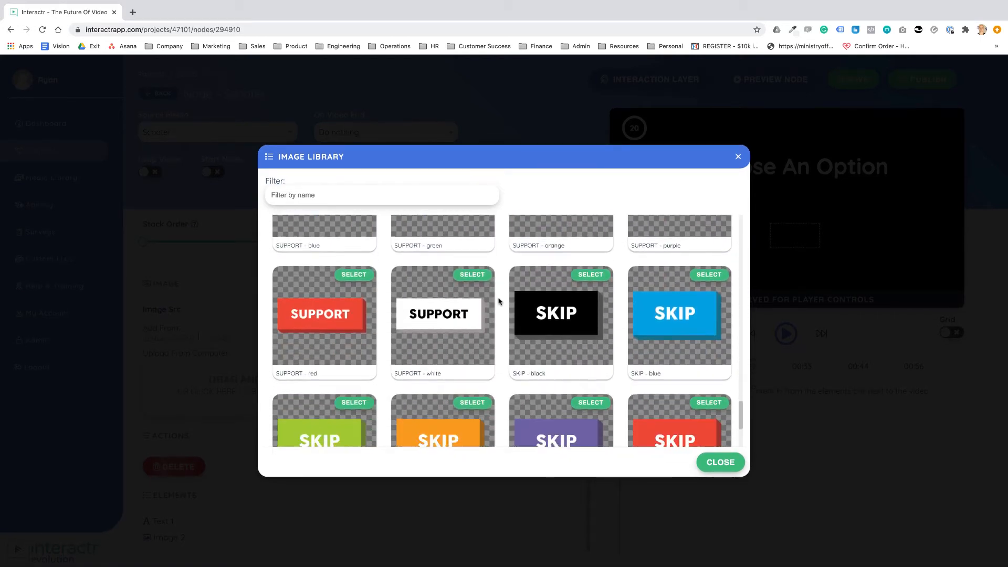
click(501, 429)
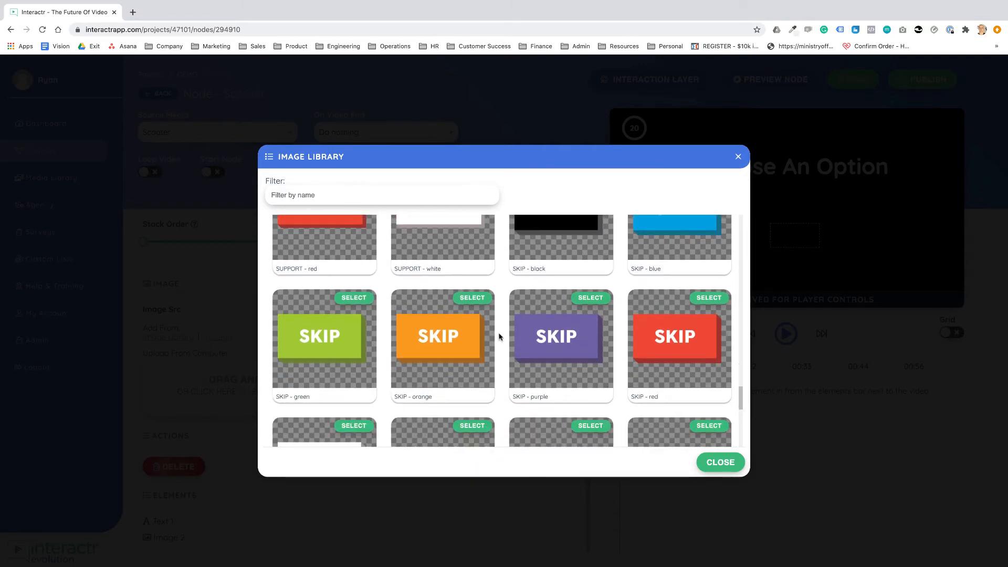
scroll(498, 336, down, 8)
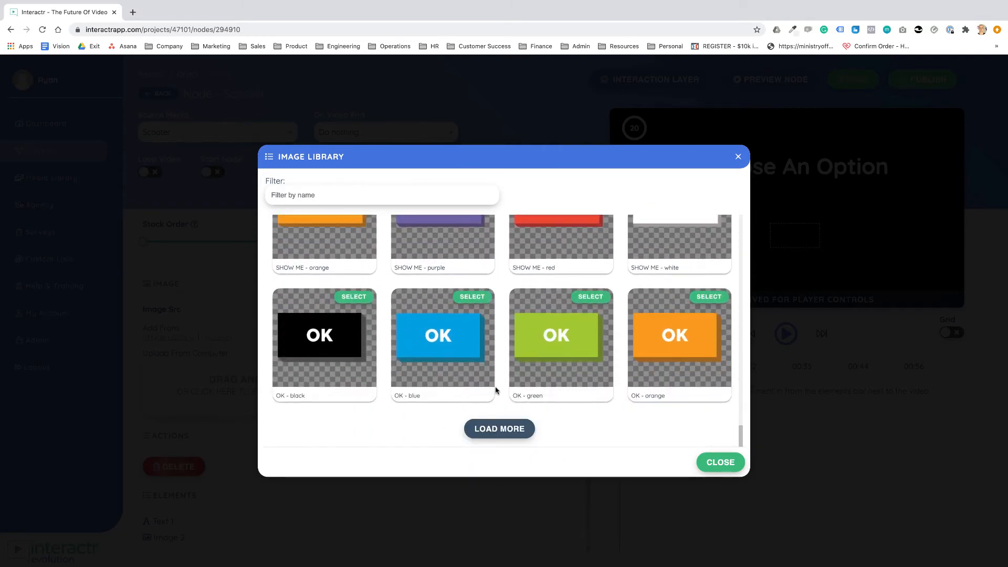
click(494, 430)
scroll(502, 289, down, 7)
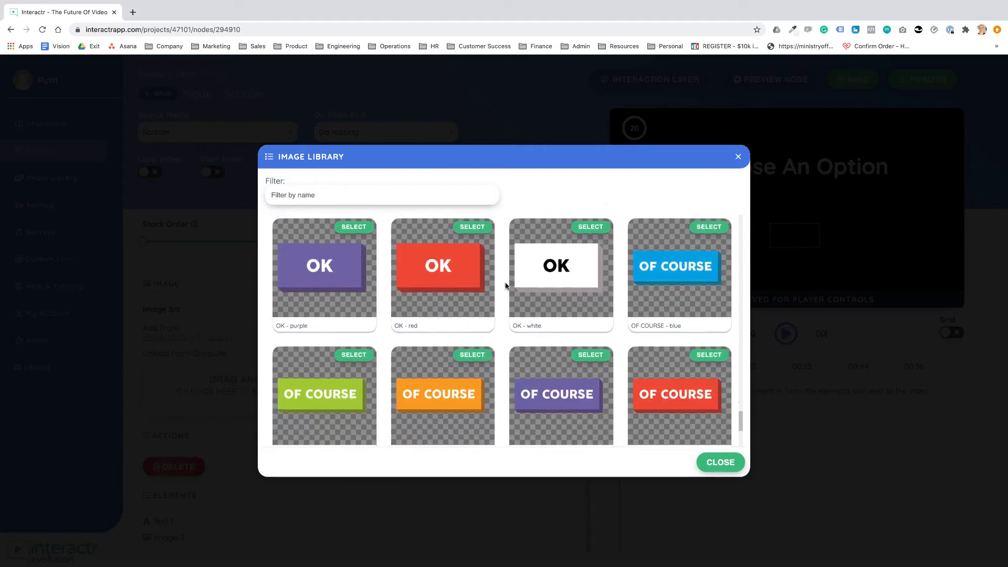
scroll(502, 315, down, 1)
click(511, 430)
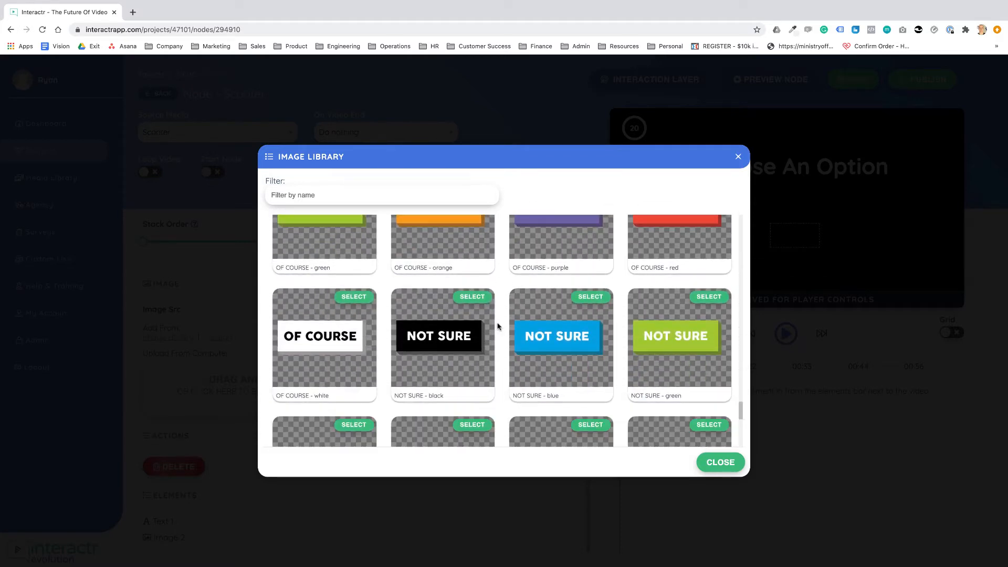
scroll(499, 315, down, 8)
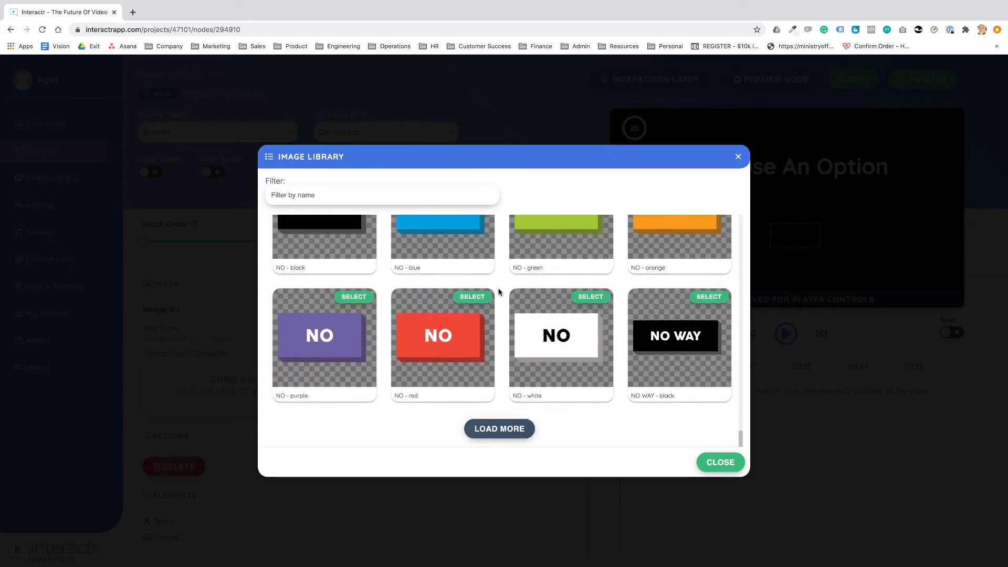
click(506, 428)
scroll(502, 326, down, 6)
scroll(502, 331, down, 2)
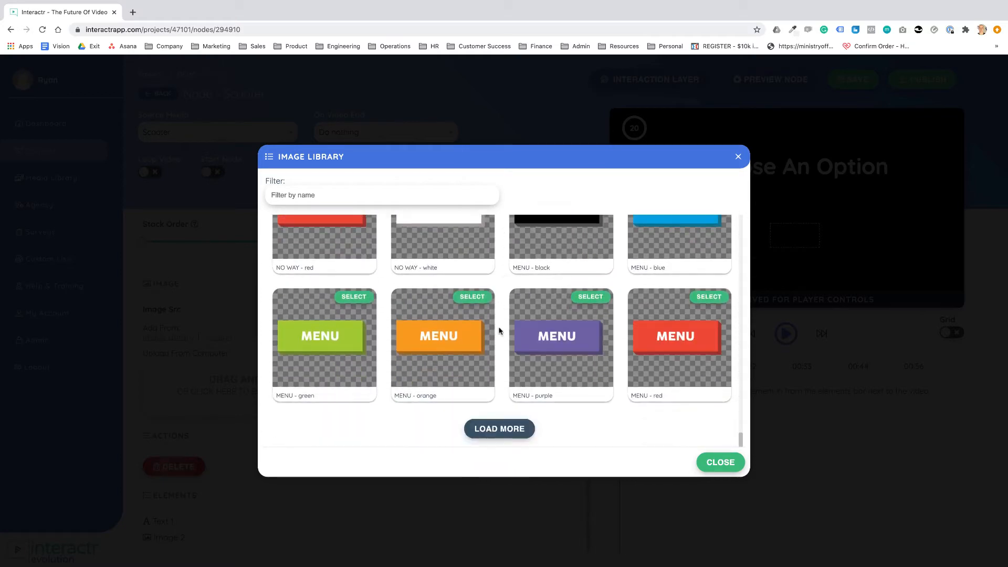
scroll(501, 331, up, 2)
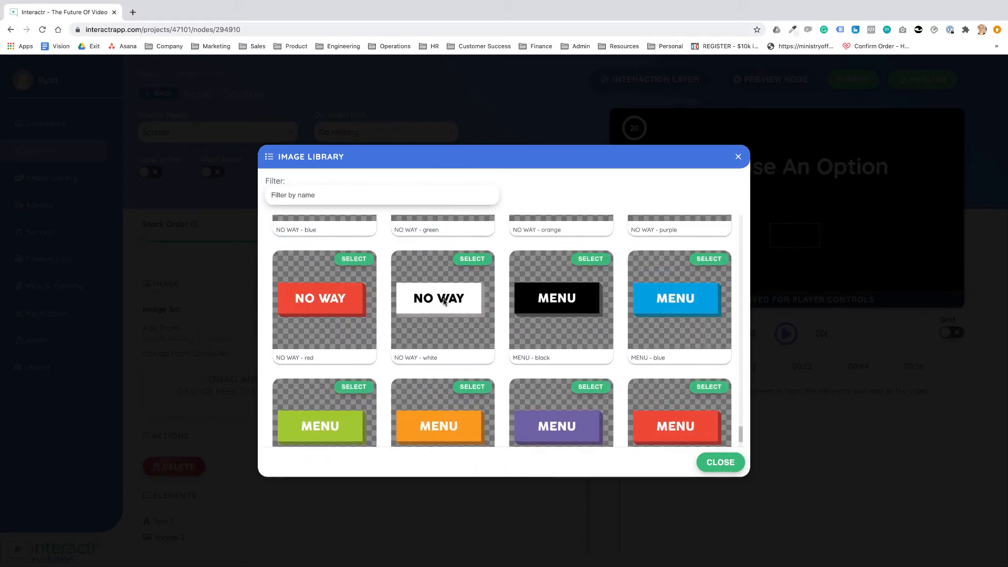
click(479, 260)
drag(756, 248, 683, 231)
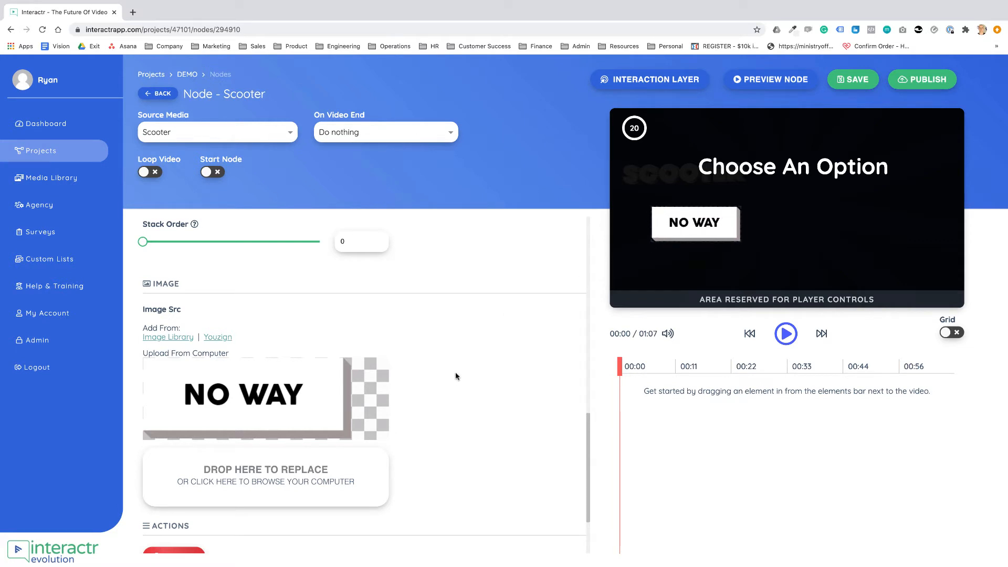
- Add a button element level with the NO WAY image, below the heading's right end, and nudge the image slightly toward the heading's center
scroll(456, 376, up, 10)
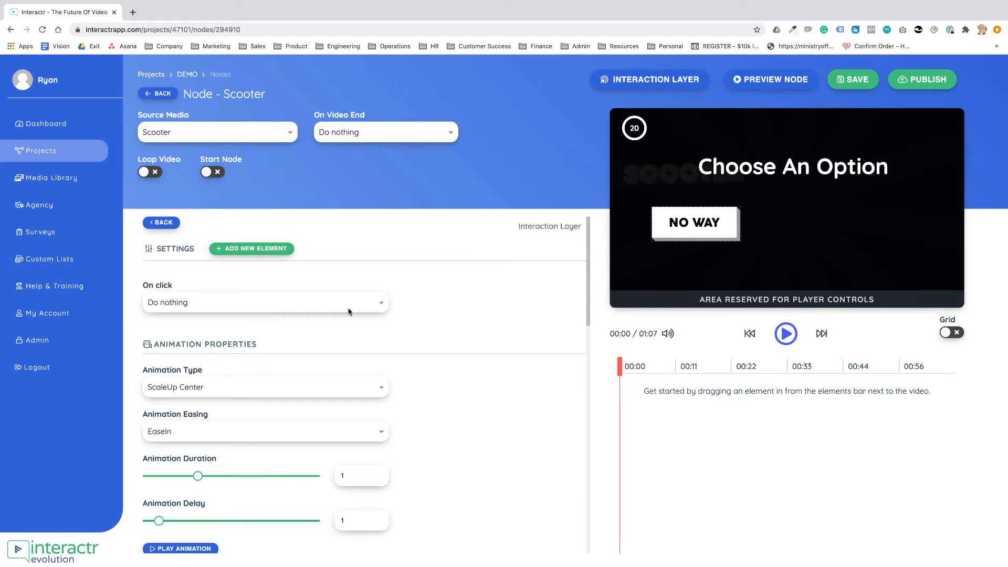
click(261, 255)
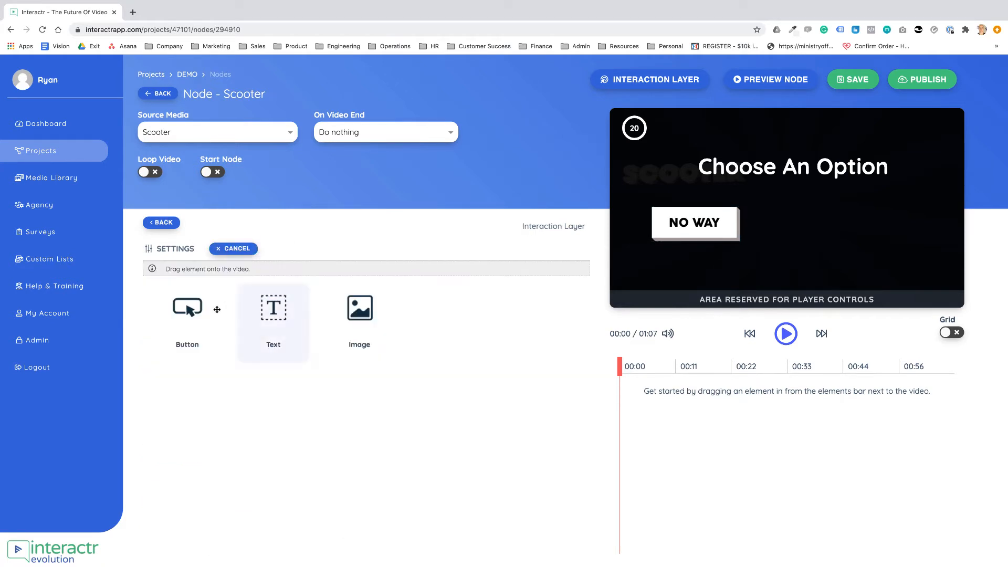
drag(188, 309, 889, 218)
drag(724, 221, 727, 220)
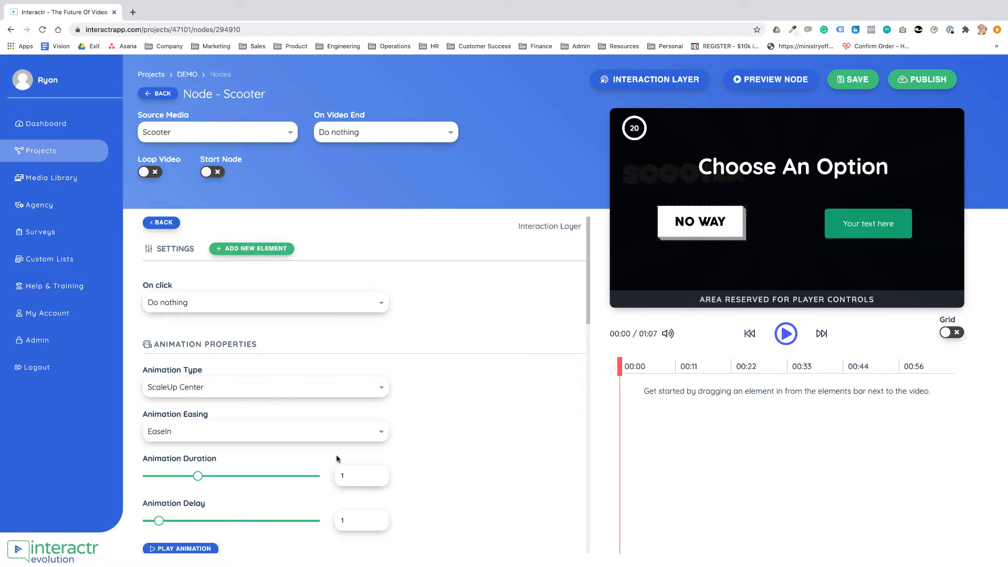
- Preview the NO WAY image's animation and check the "Choose An Option" heading's animation settings
scroll(236, 518, down, 1)
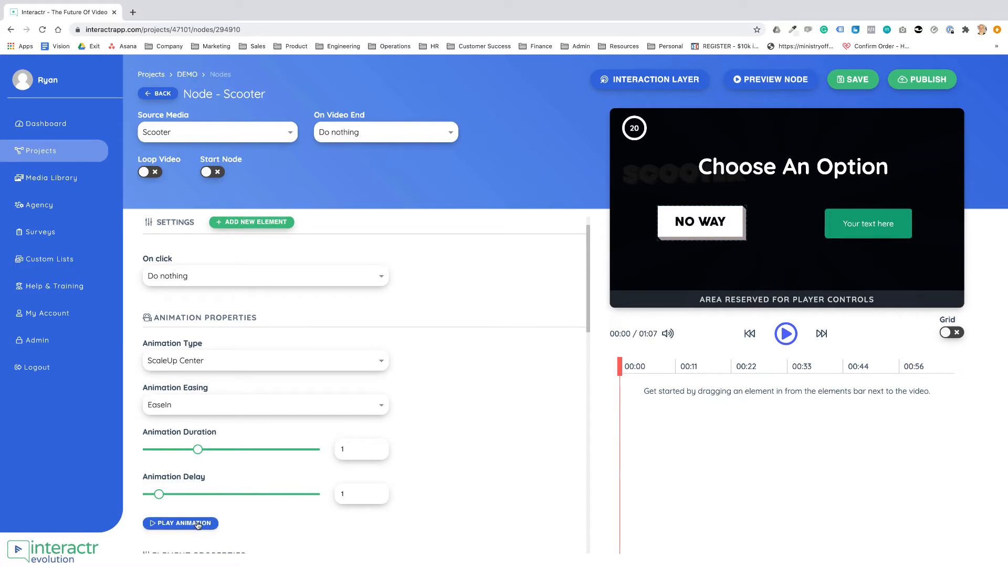
click(198, 524)
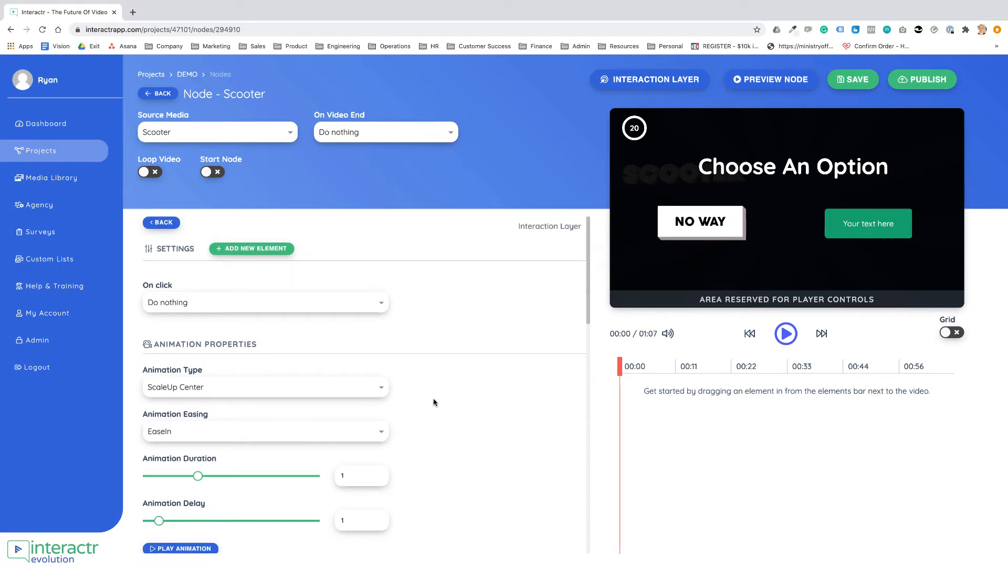
click(737, 173)
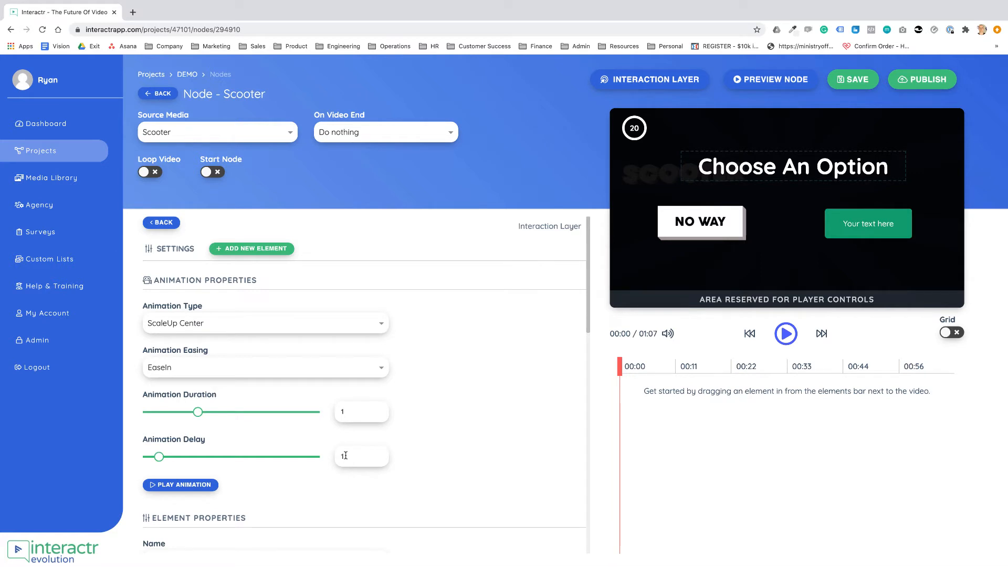
- Set the NO WAY image's animation delay to 1.5
click(695, 226)
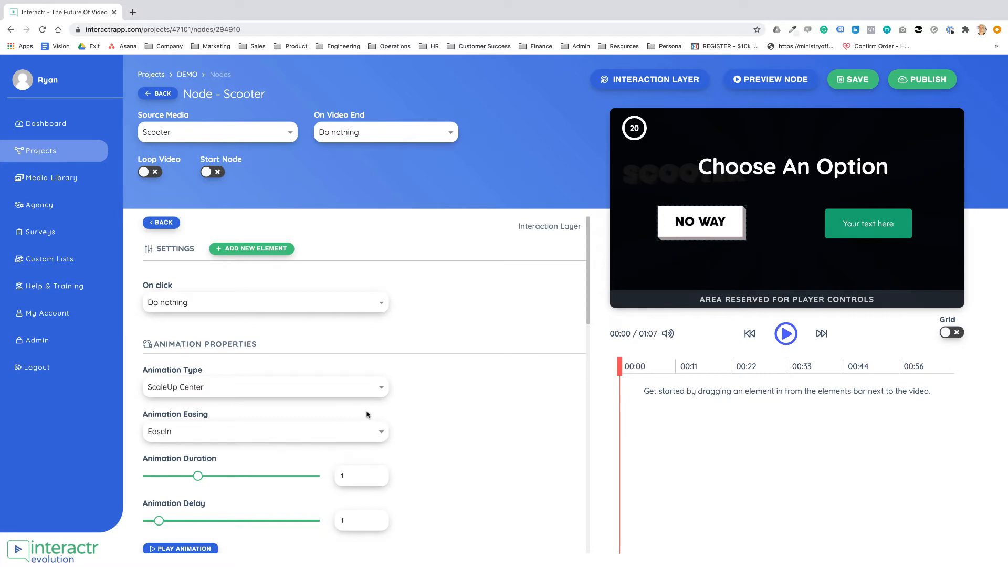
scroll(203, 466, down, 1)
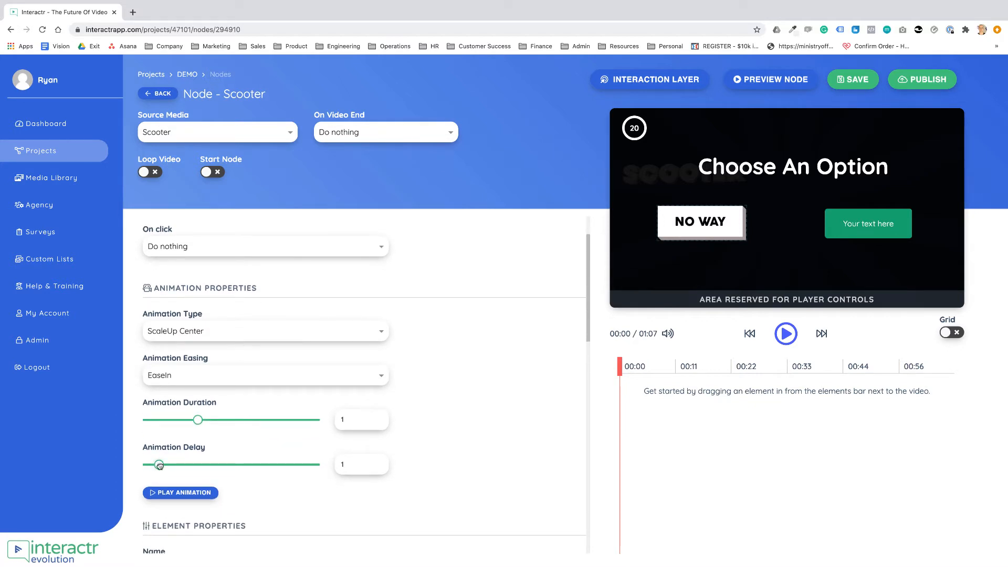
drag(158, 465, 169, 467)
- Set the green button's animation delay to 2 and play its animation
click(869, 225)
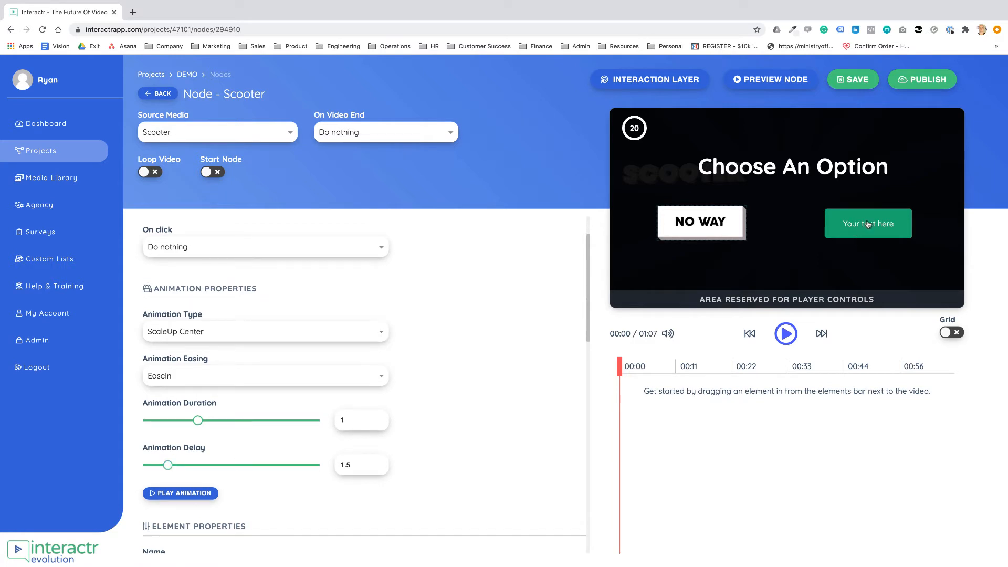
drag(155, 465, 176, 465)
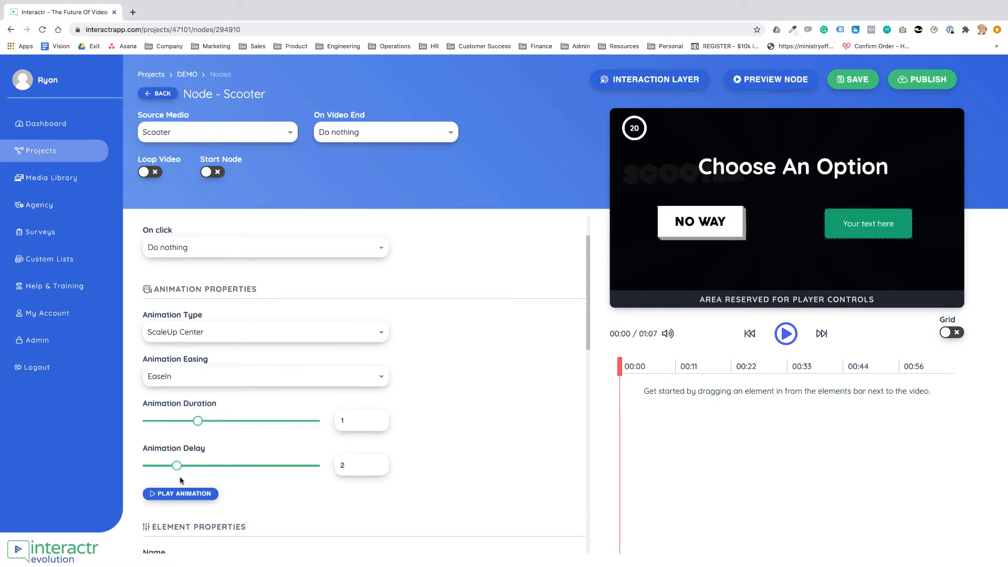
click(183, 497)
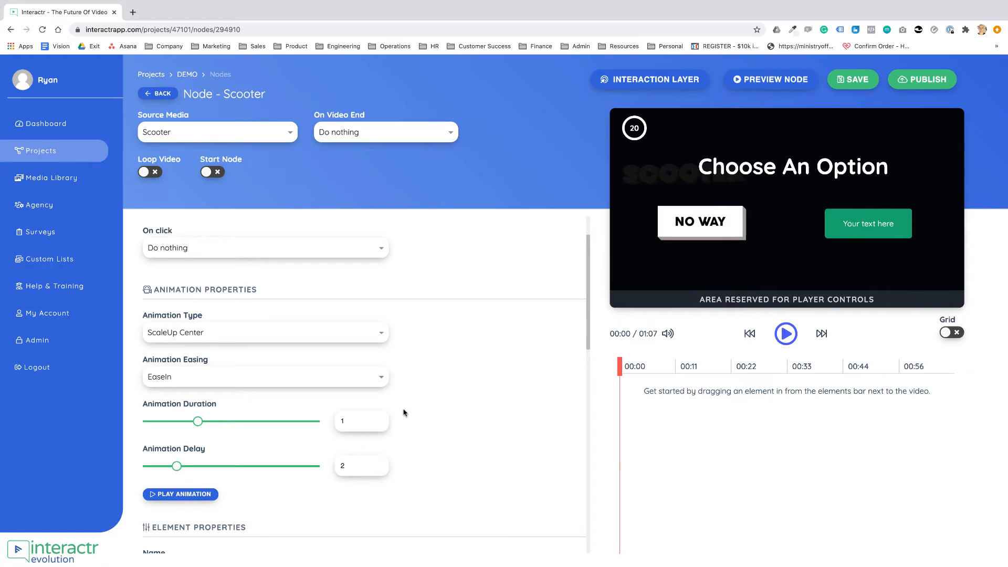
- Change the NO WAY image's animation type to Rotate In and play the animation
key(Left)
click(244, 335)
scroll(273, 385, down, 3)
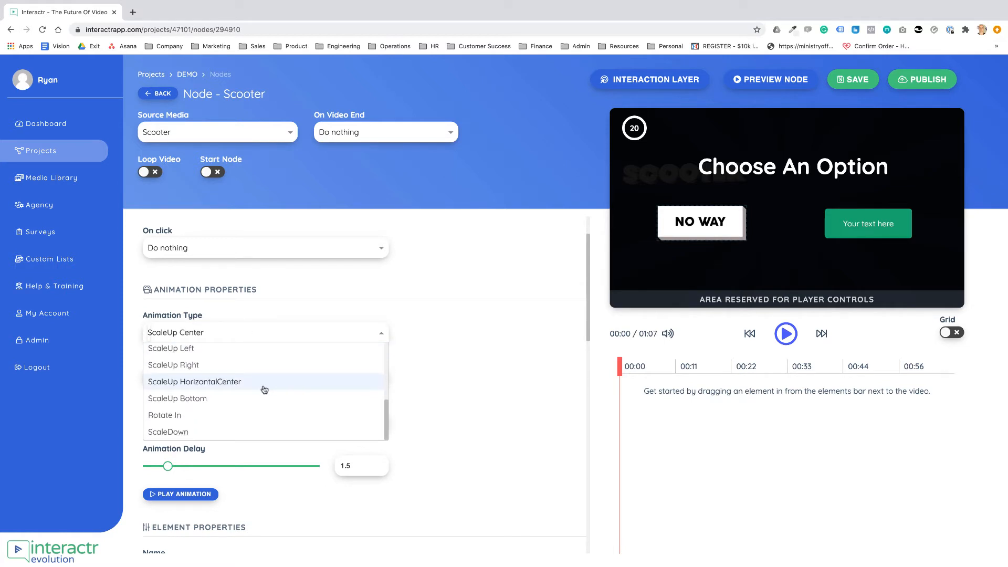
click(168, 416)
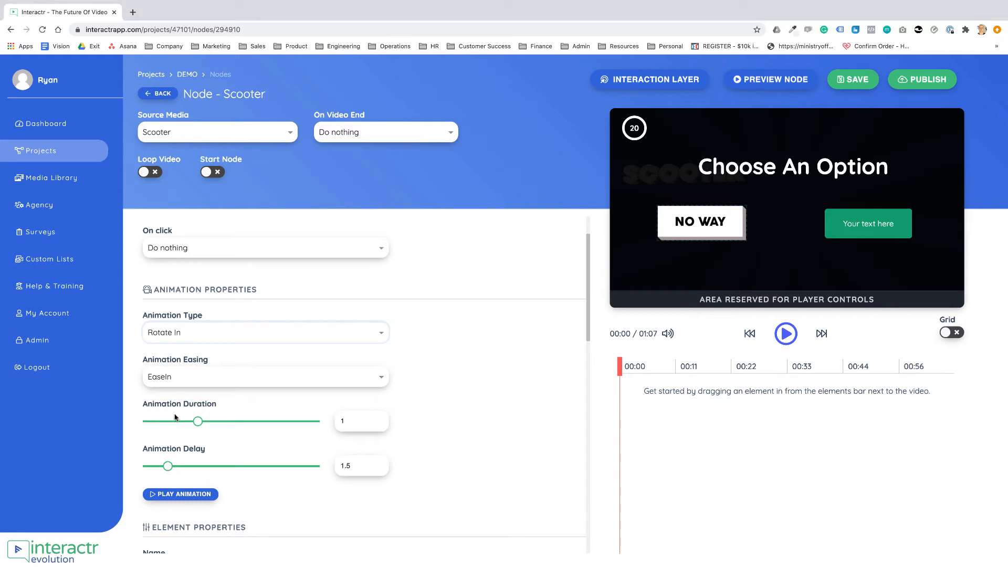
click(190, 496)
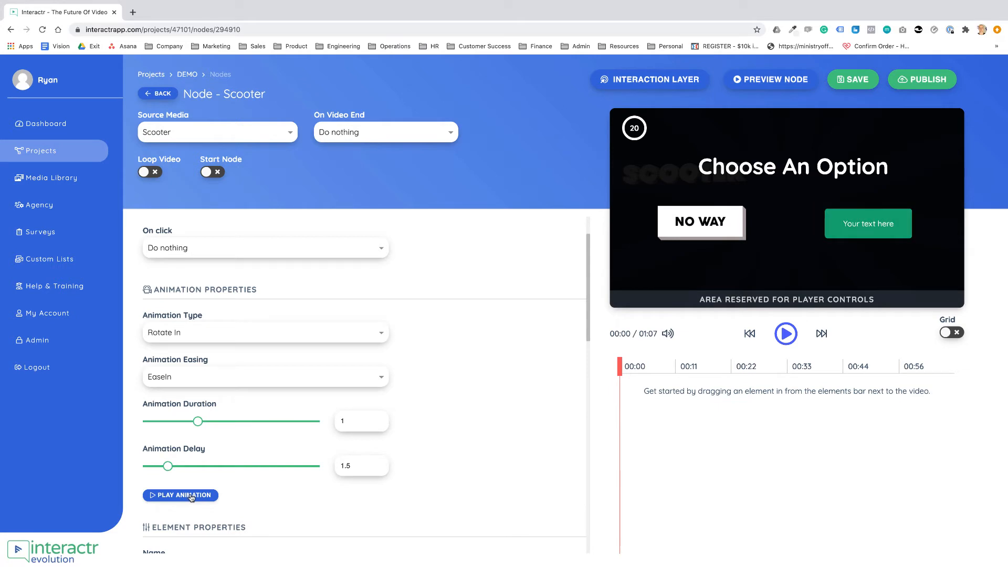
click(377, 335)
click(464, 333)
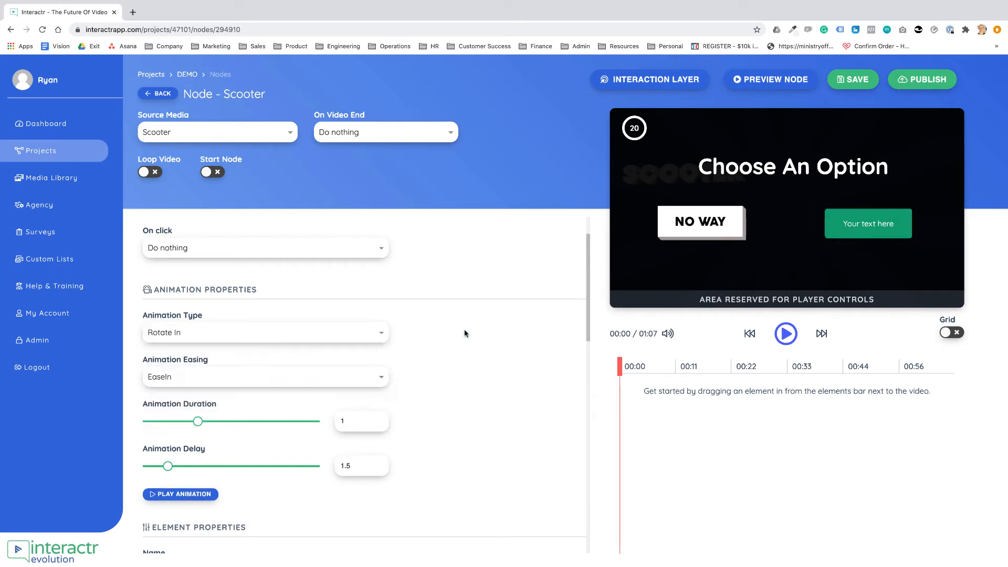
- Review the NO WAY image's properties and the actions available for its On click setting
scroll(450, 353, down, 5)
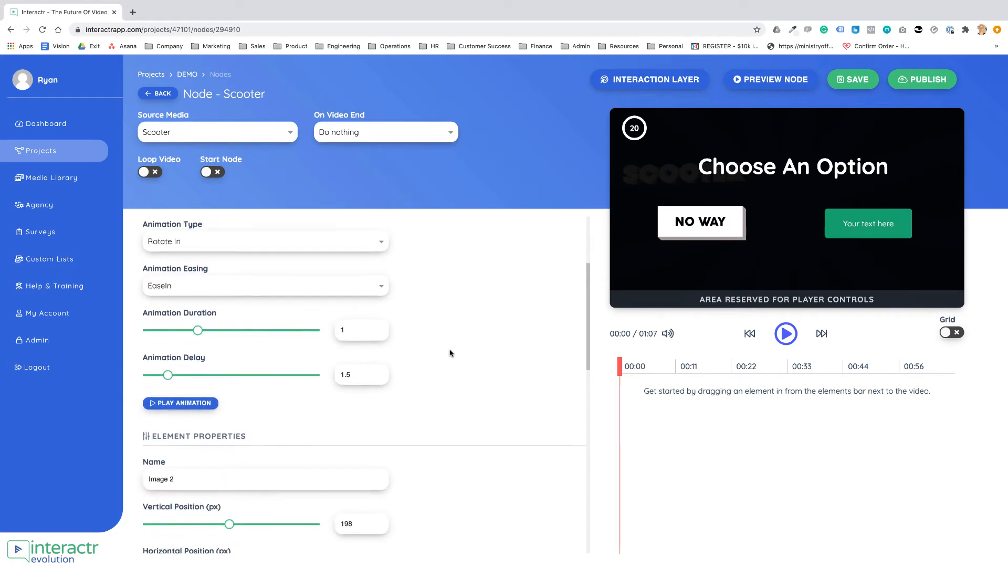
scroll(450, 353, up, 5)
scroll(450, 353, up, 1)
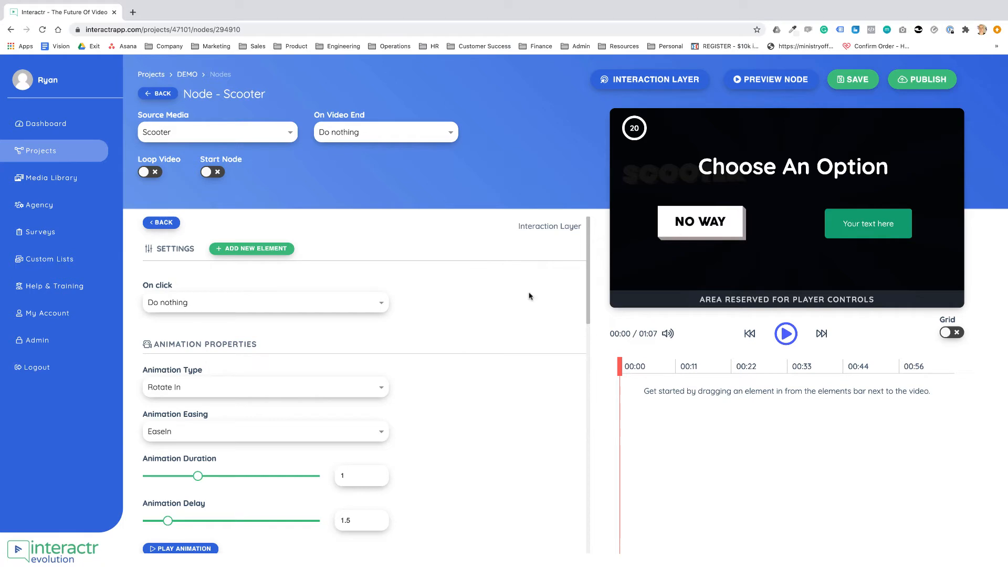
click(383, 304)
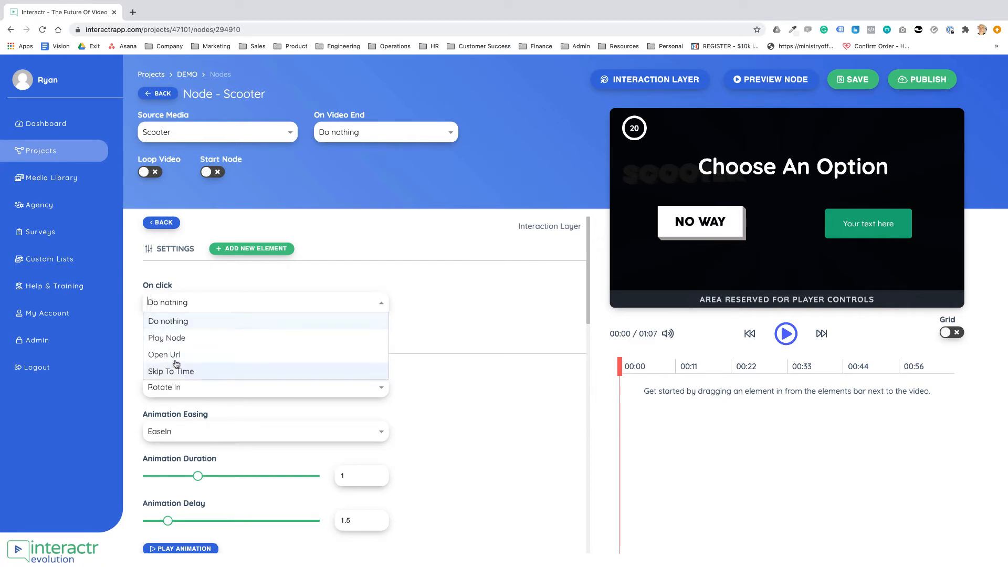
click(457, 312)
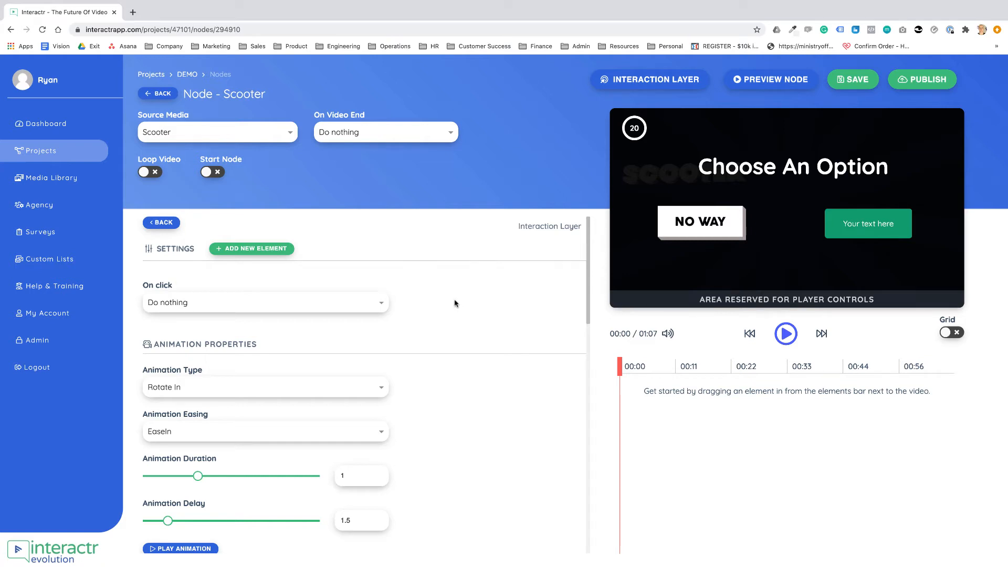
- Leave the image's settings and reopen the interaction layer's general settings
click(161, 222)
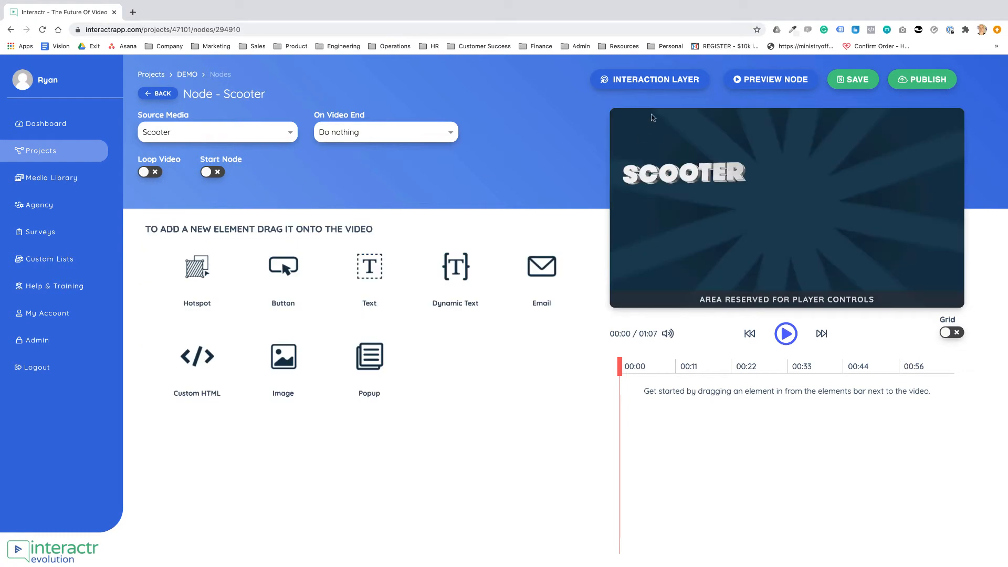
click(656, 84)
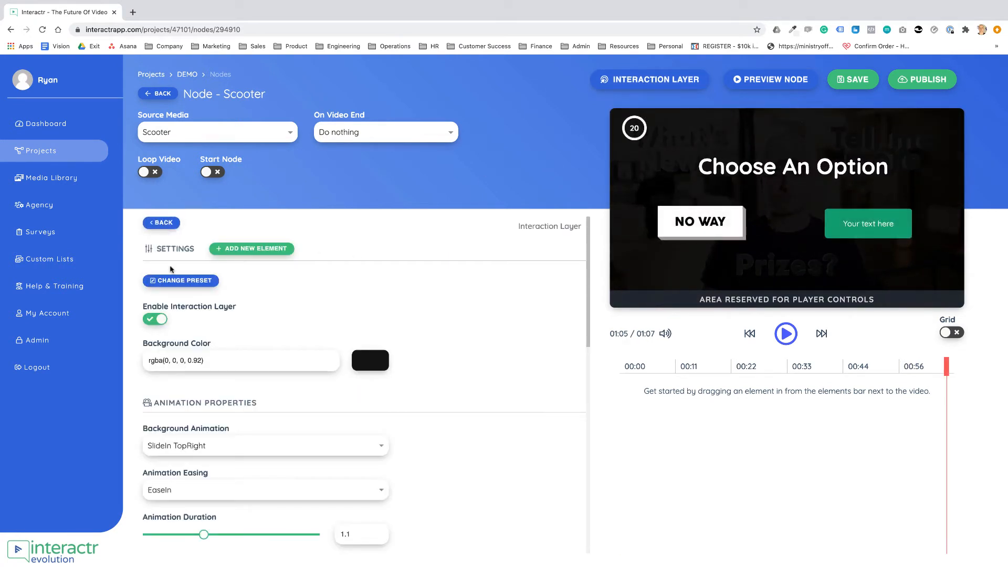
- Replace the interaction layer's design with the Speach Bubble preset and play its background animation
click(175, 281)
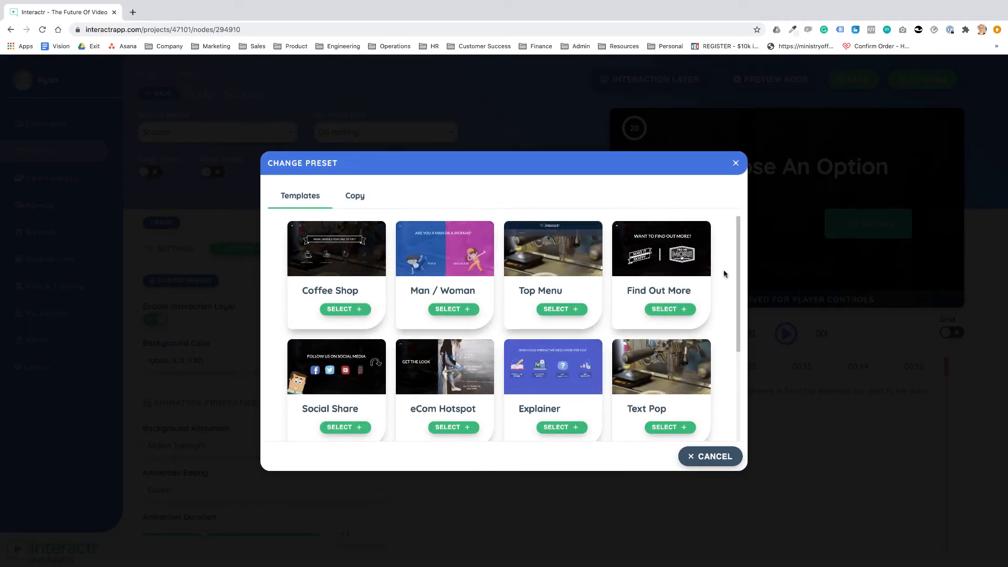
scroll(724, 273, down, 3)
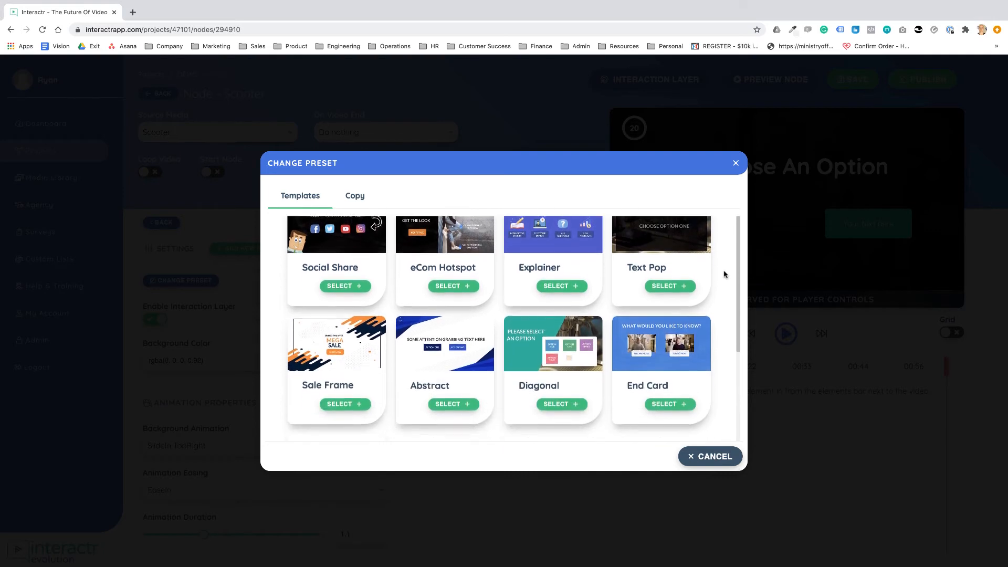
scroll(724, 274, down, 2)
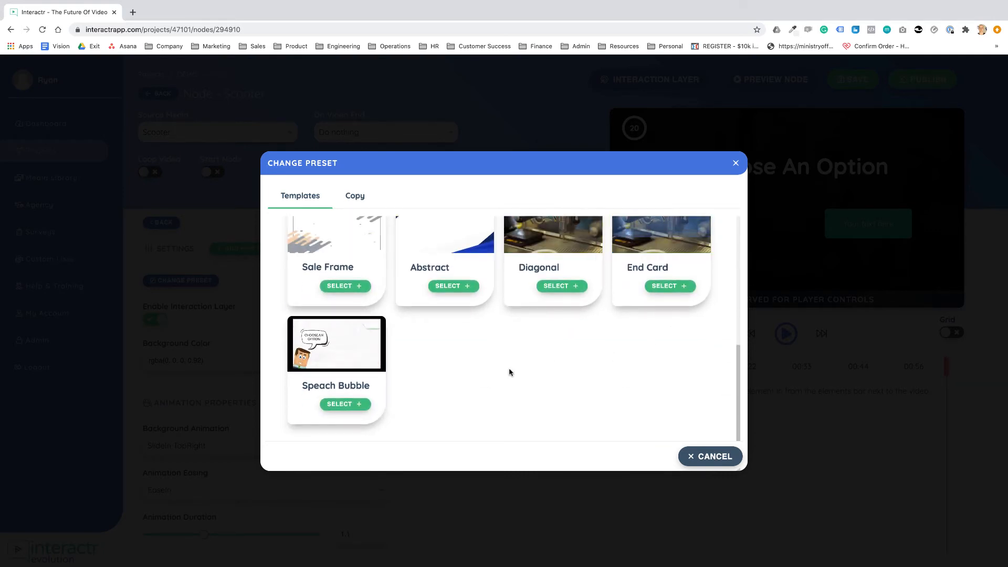
click(347, 407)
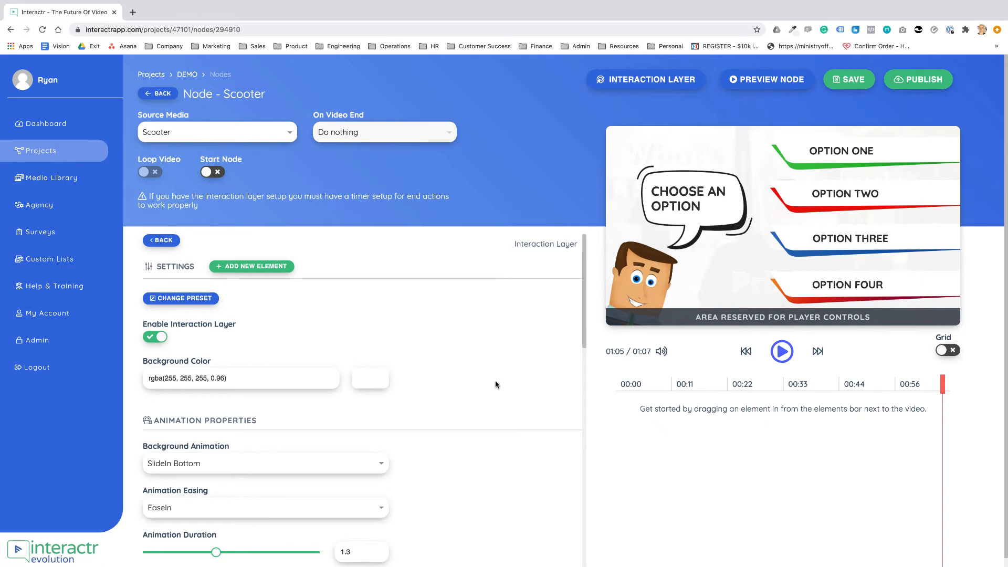
scroll(496, 385, down, 3)
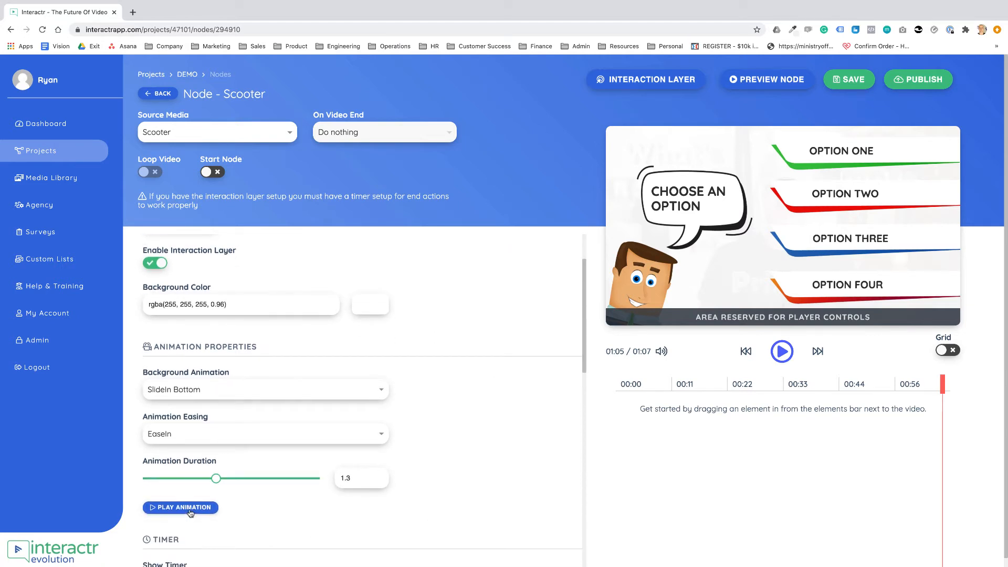
click(192, 512)
- Review the animation settings, element properties and image source of the green banner behind OPTION ONE
click(932, 149)
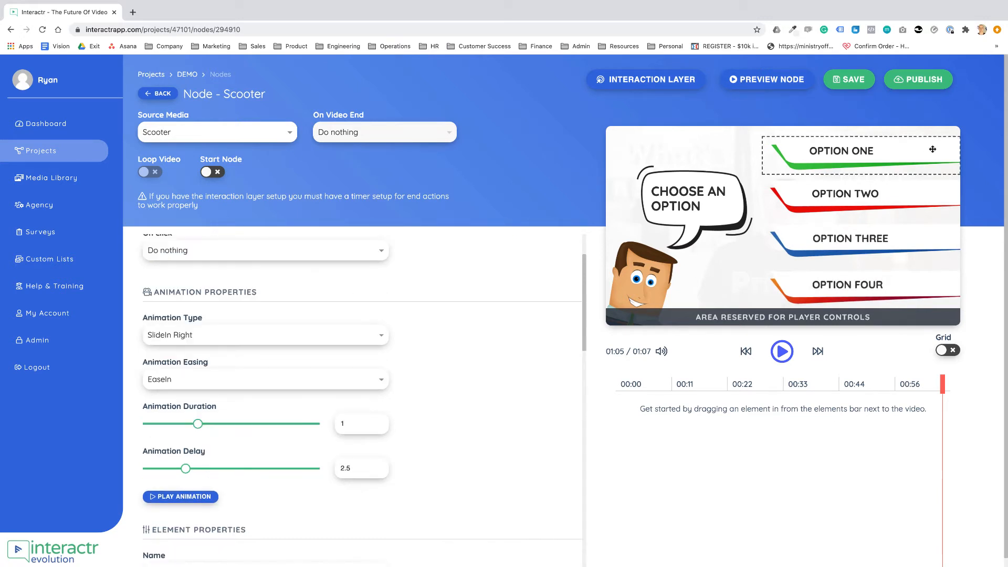
scroll(513, 319, down, 8)
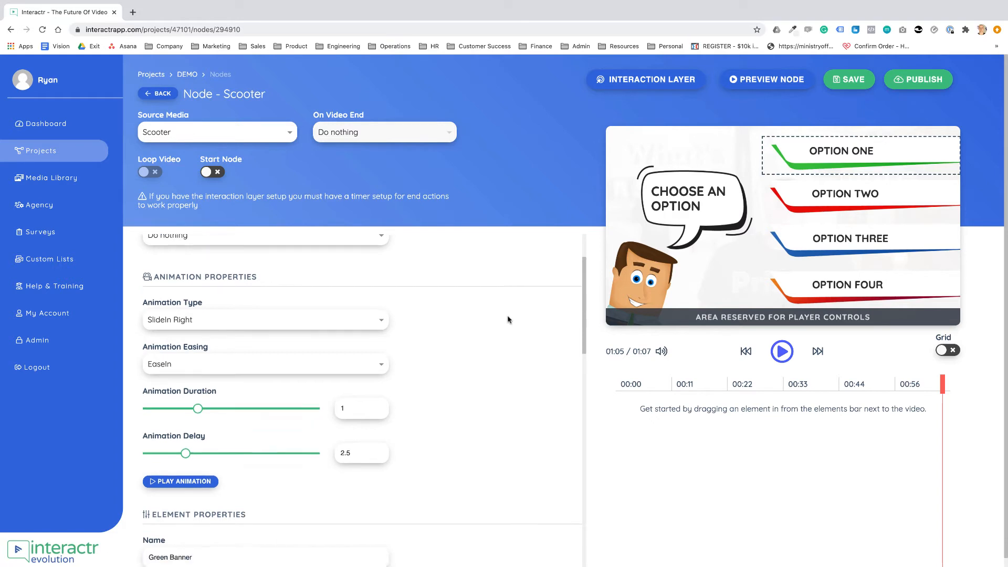
scroll(512, 319, down, 4)
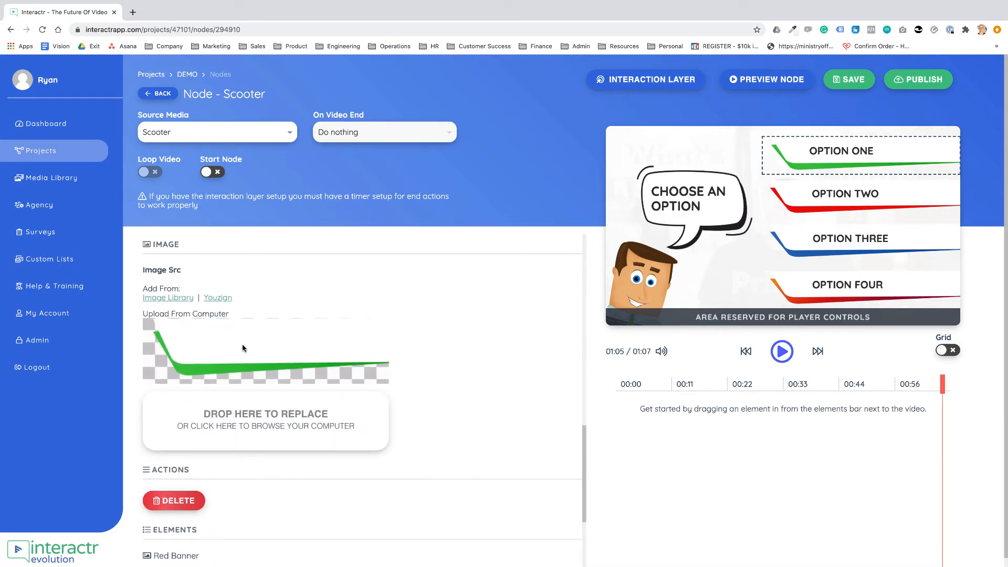
scroll(490, 375, up, 10)
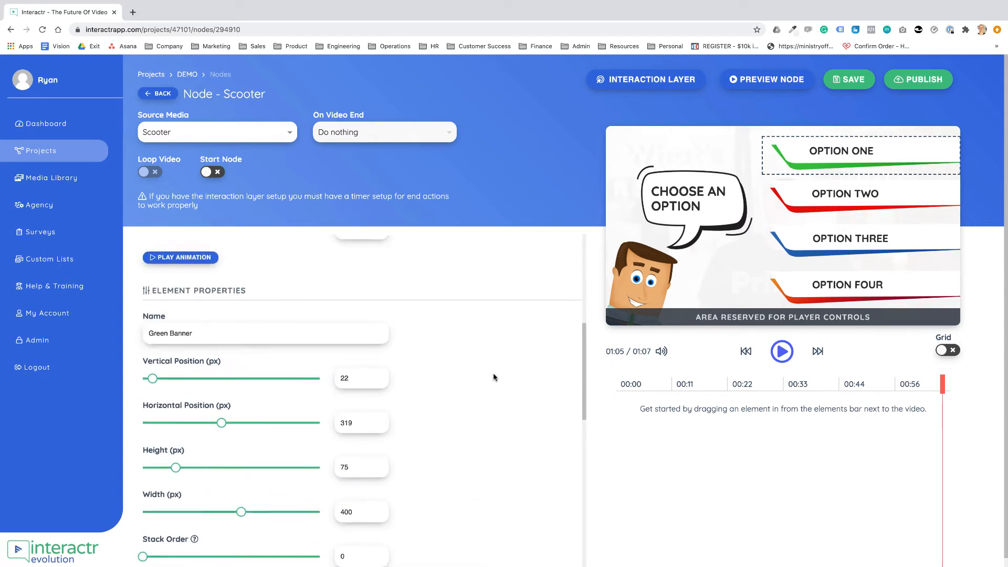
scroll(493, 377, up, 3)
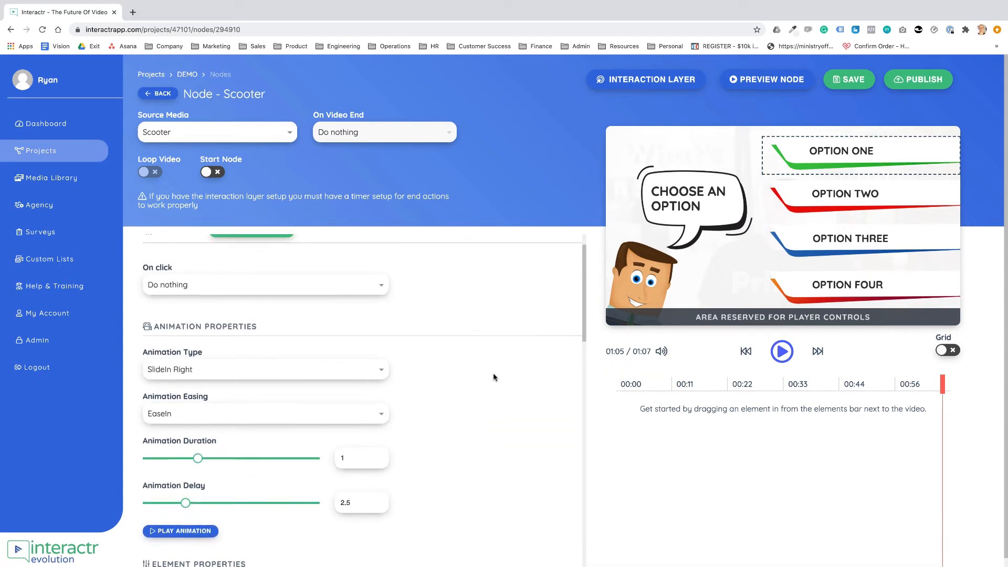
scroll(494, 377, down, 2)
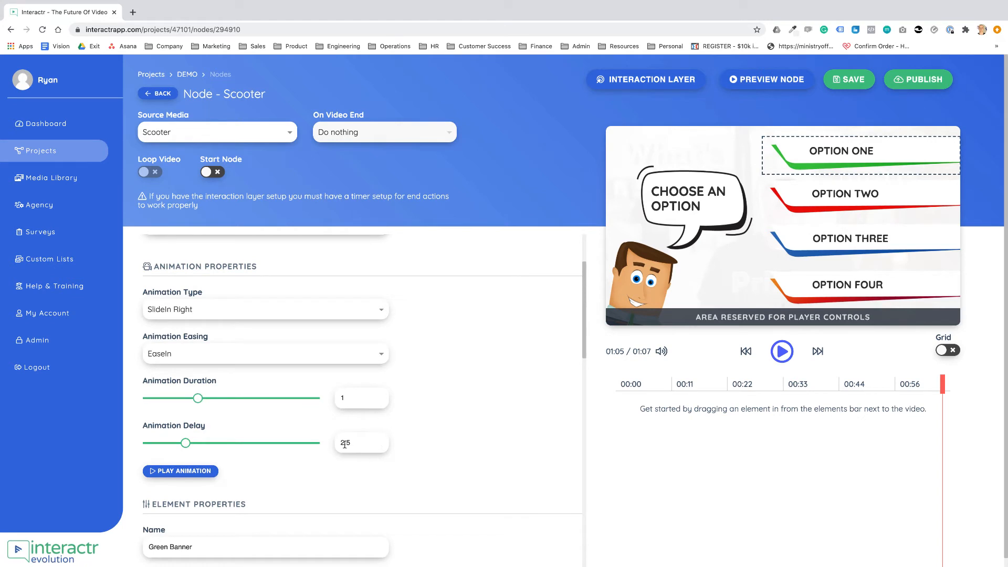
- Compare the animation delays of the OPTION ONE text and its green banner, and play the text's animation
click(834, 152)
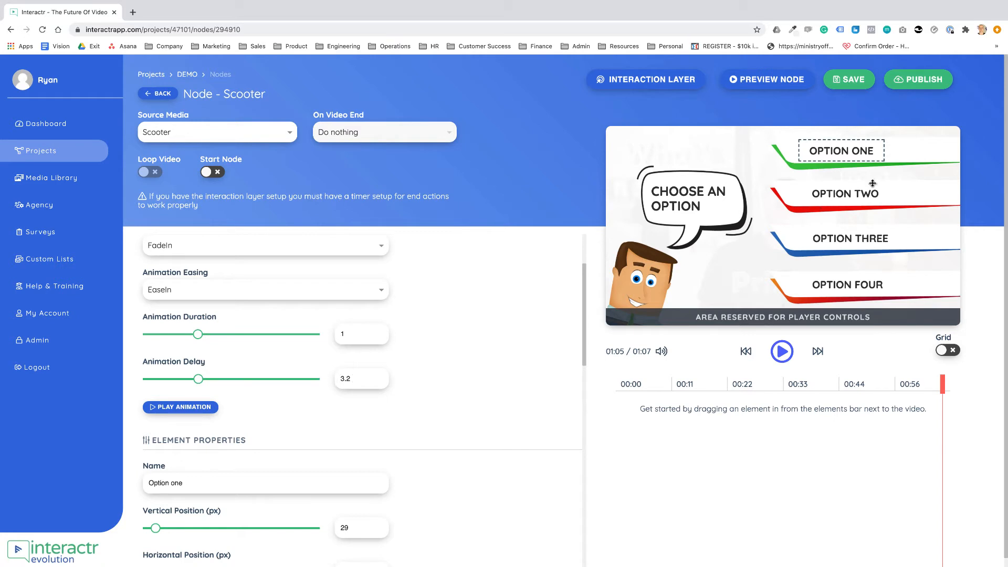
click(925, 154)
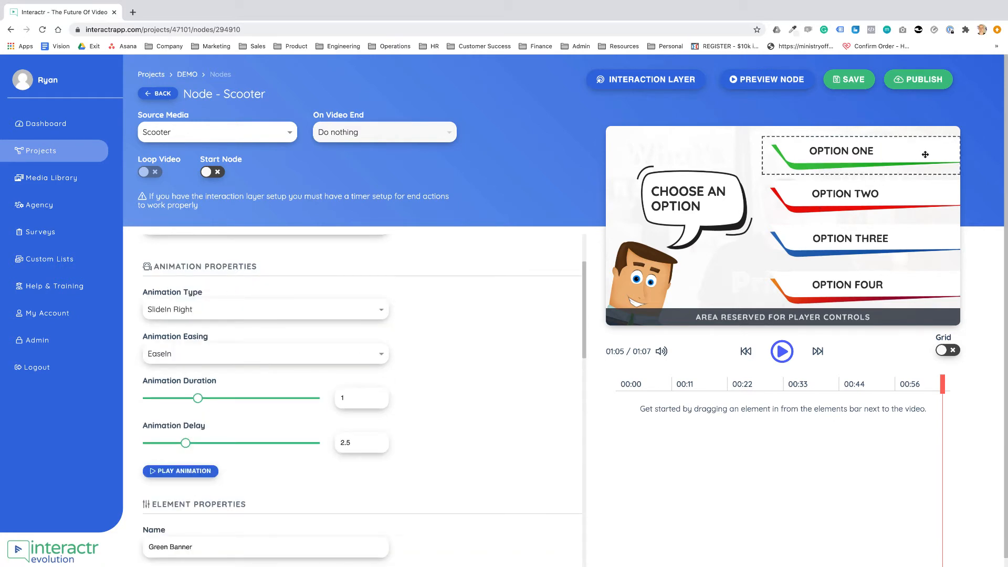
click(861, 152)
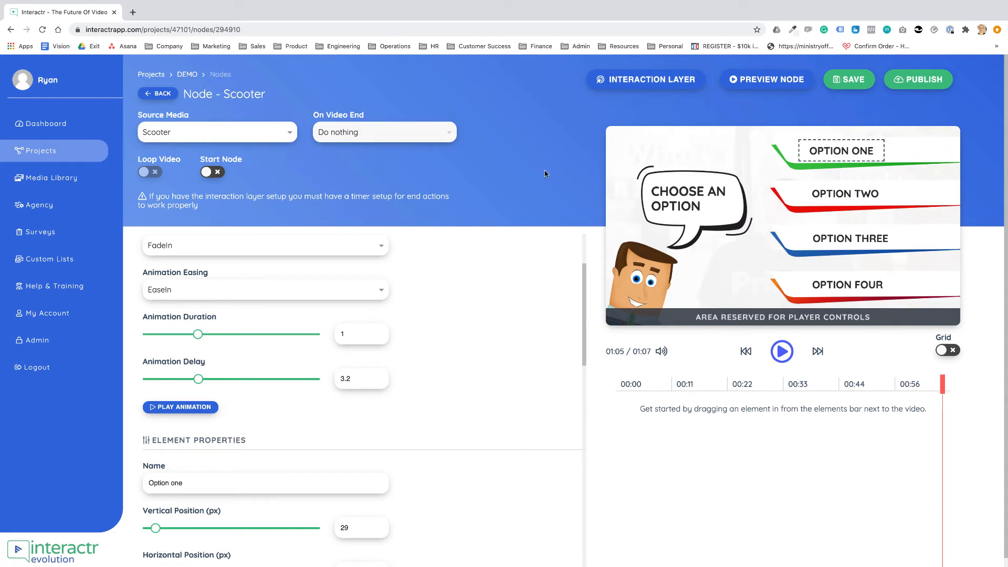
click(190, 410)
- Change the speech bubble's text to "You Can Edit These" and play its animation
scroll(481, 311, up, 2)
click(698, 192)
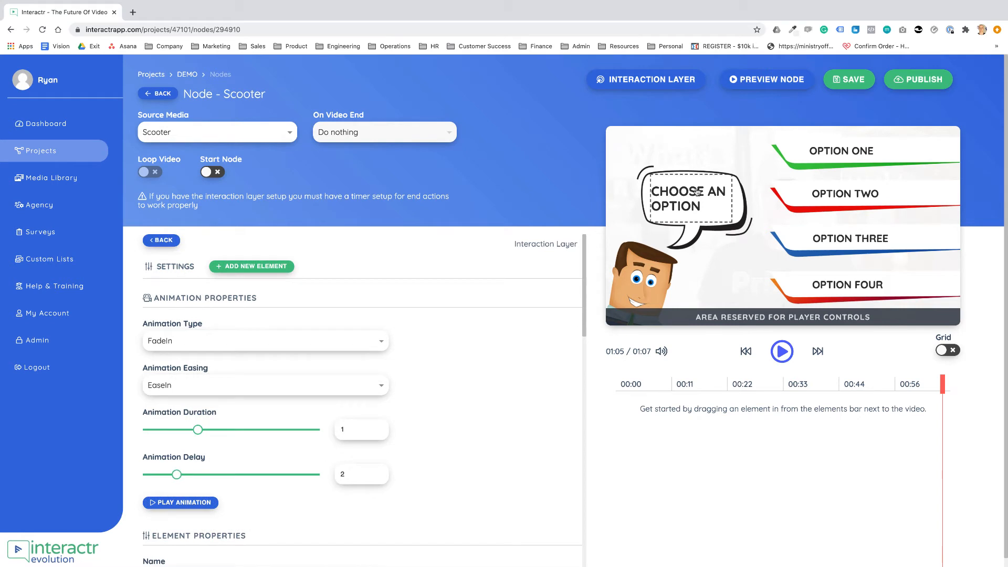
double_click(685, 193)
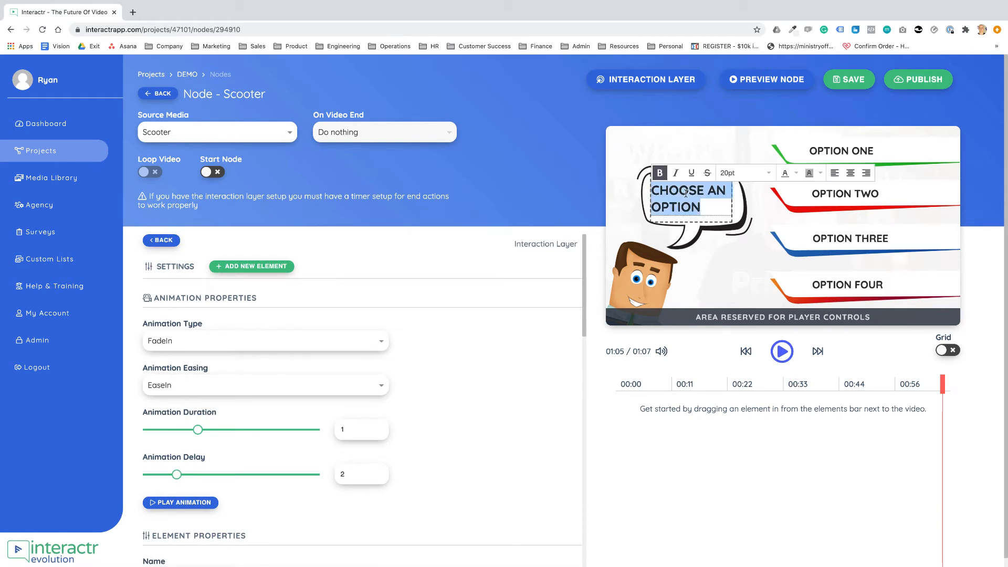
text(You)
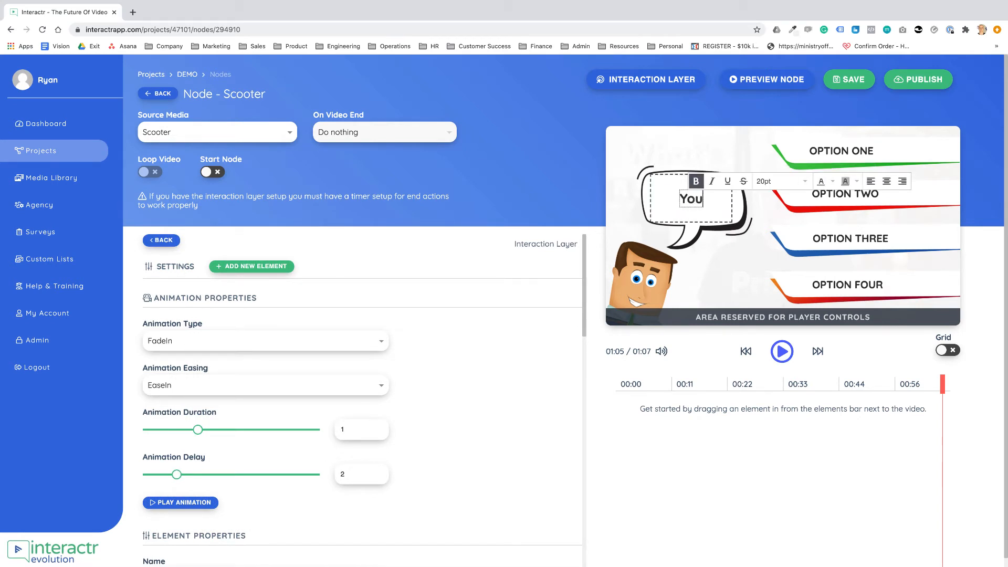
text( Can Edit These)
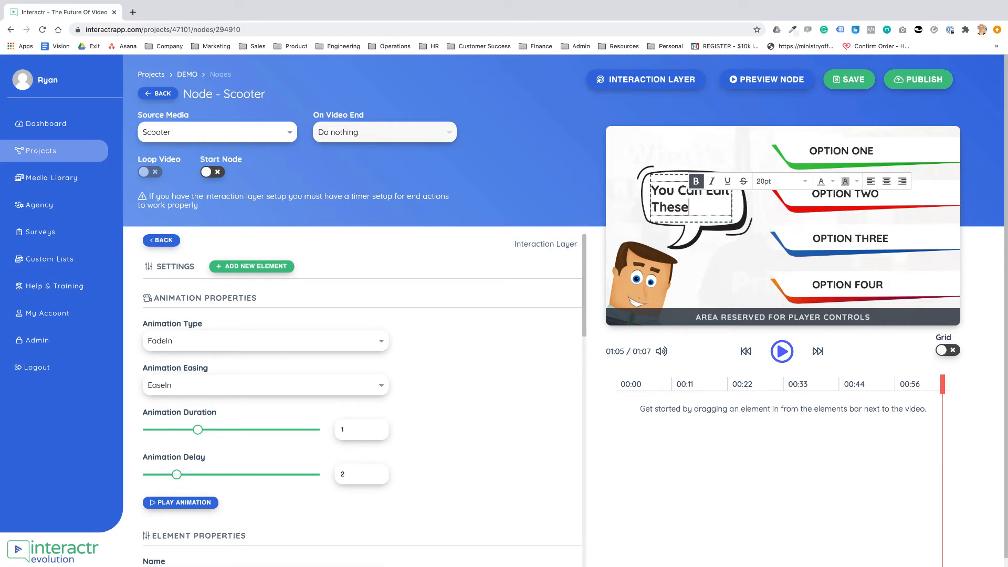
click(592, 185)
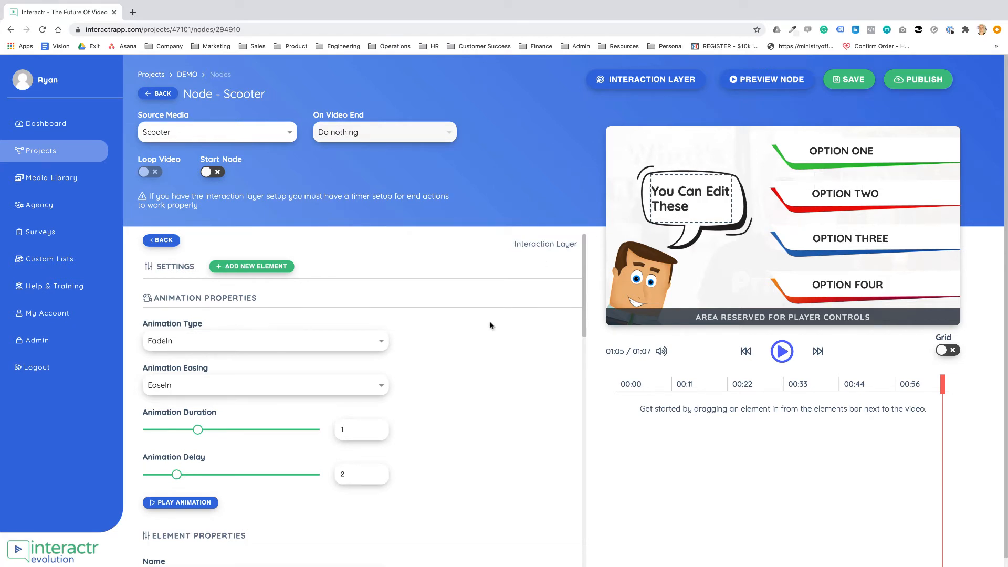
click(192, 504)
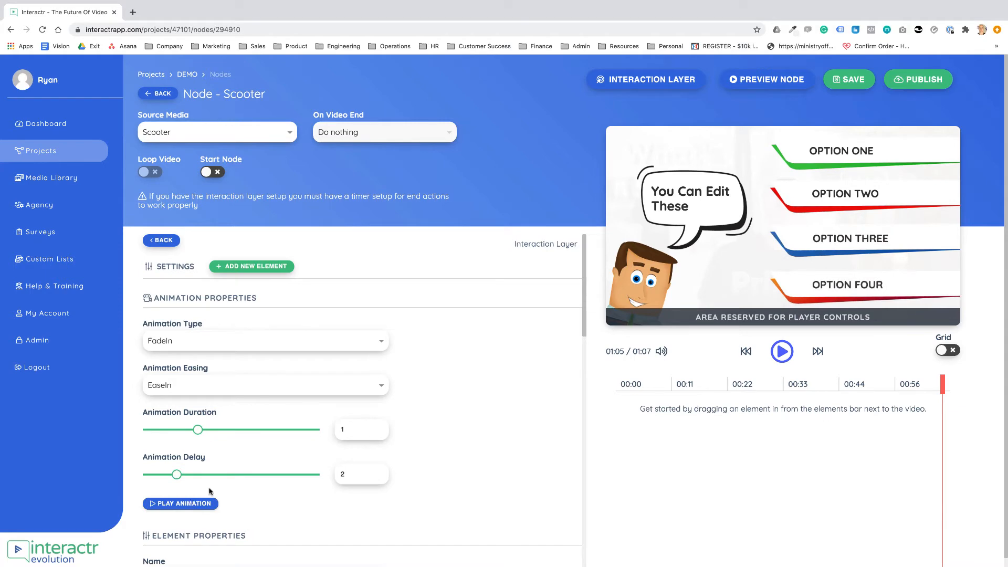
- Leave the speech bubble text's settings and reopen the interaction layer's general settings
scroll(309, 360, up, 2)
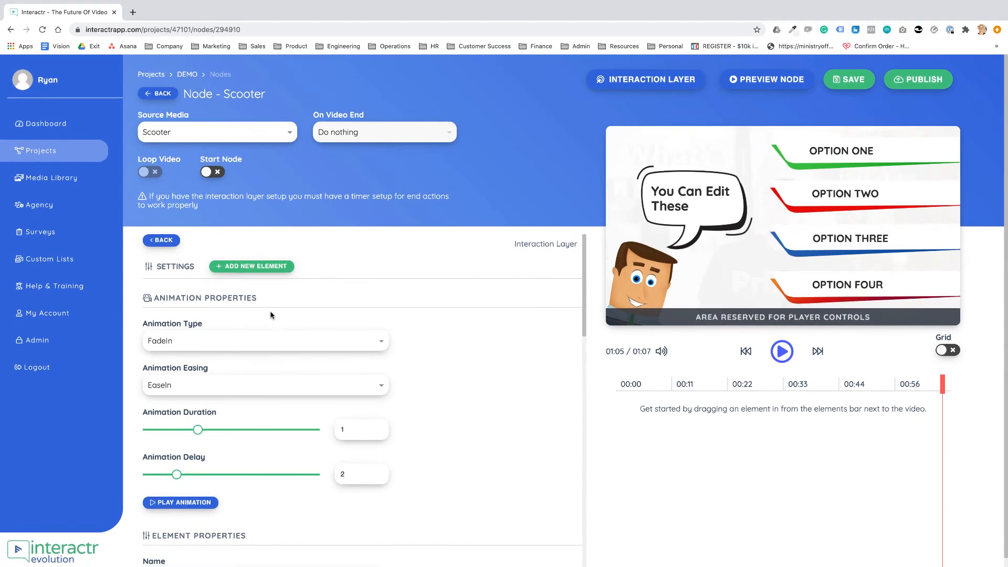
click(163, 242)
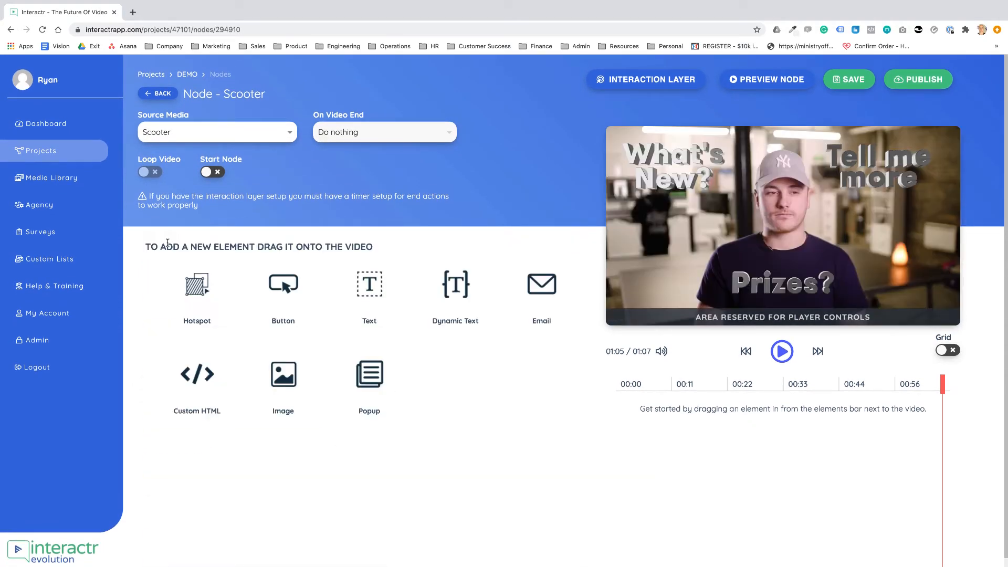
click(653, 80)
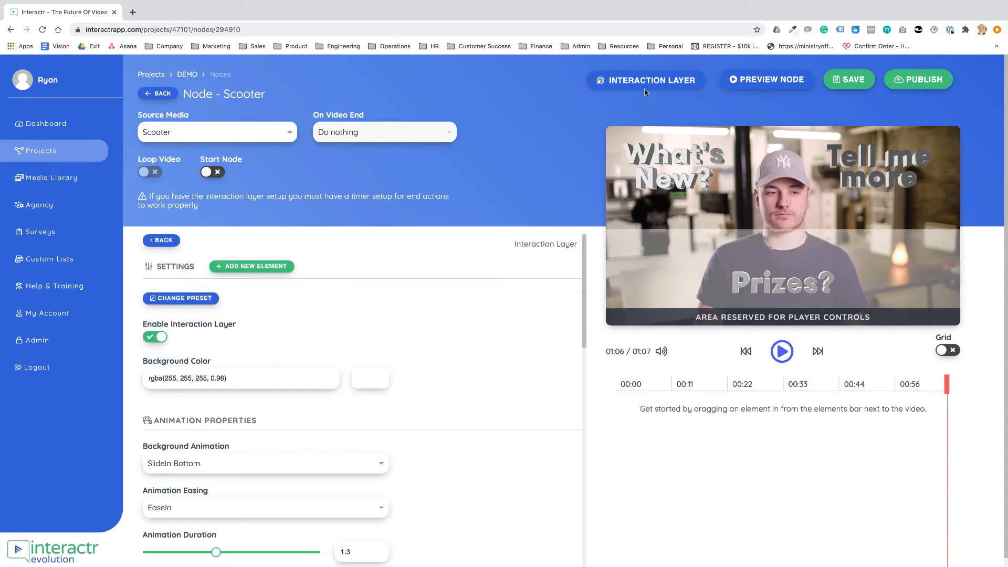
- Replace the interaction layer's design with the End Card preset and play its background animation
click(180, 297)
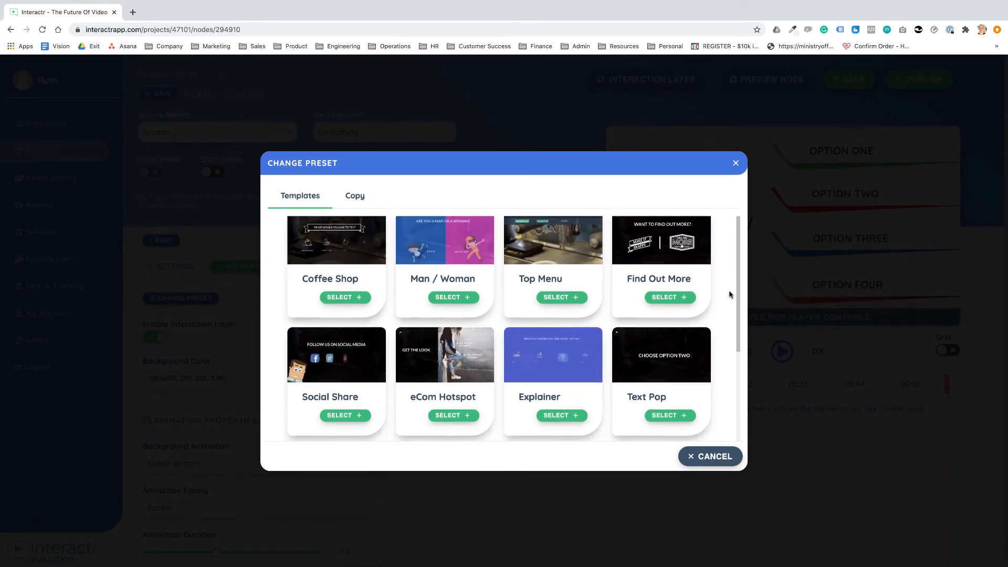
scroll(728, 297, down, 4)
scroll(730, 294, down, 2)
scroll(729, 295, up, 2)
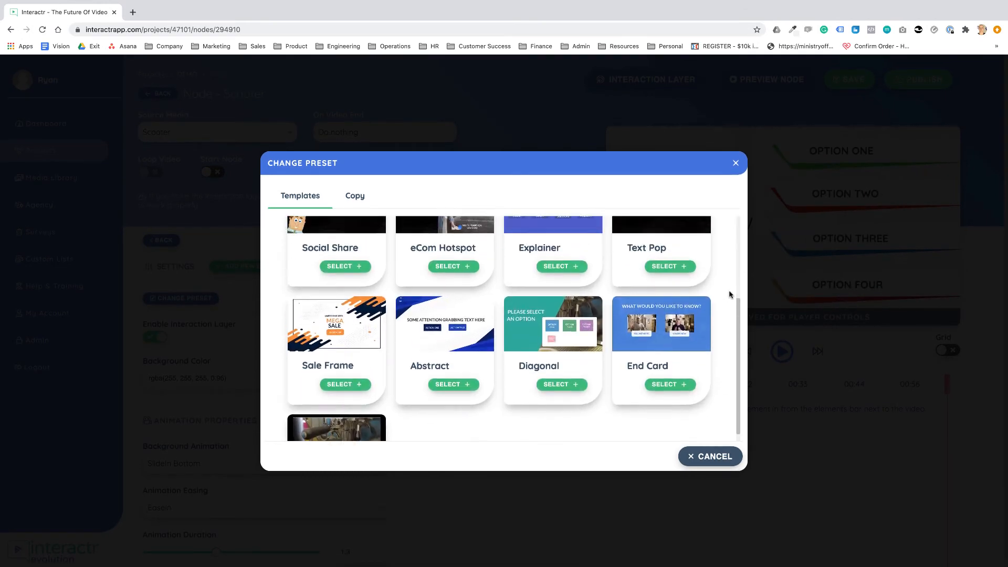
scroll(730, 294, down, 1)
scroll(730, 294, down, 1)
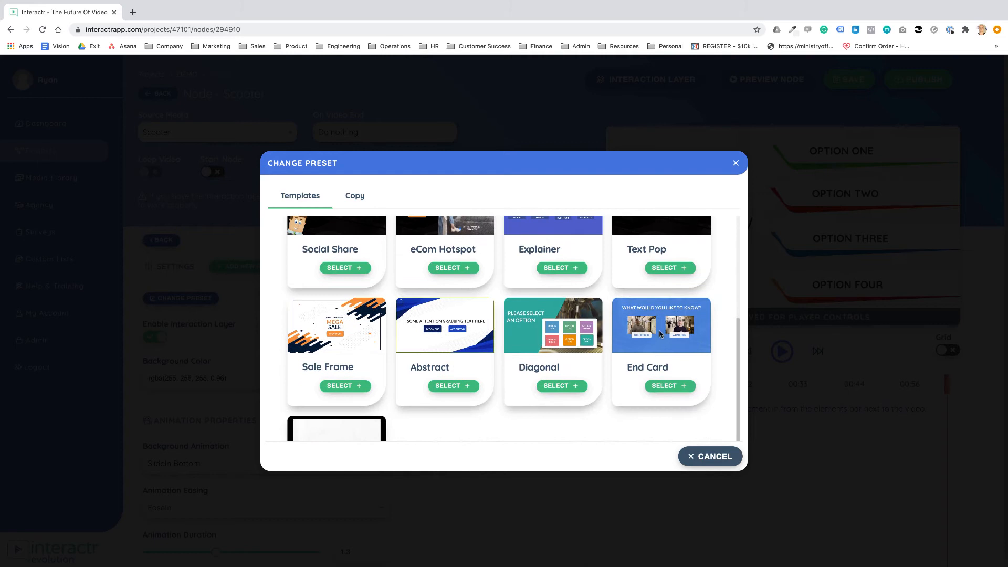
click(671, 387)
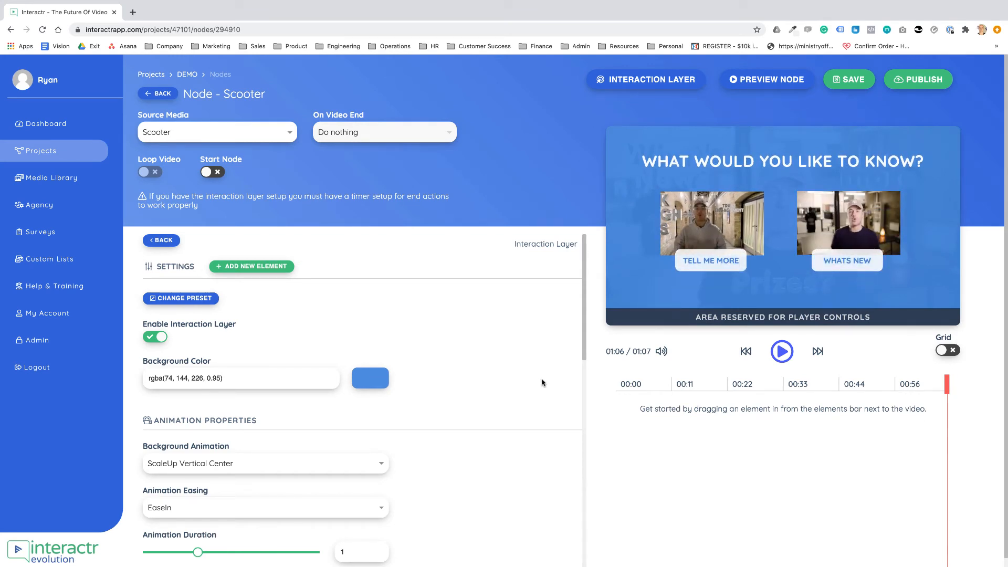
scroll(545, 379, down, 3)
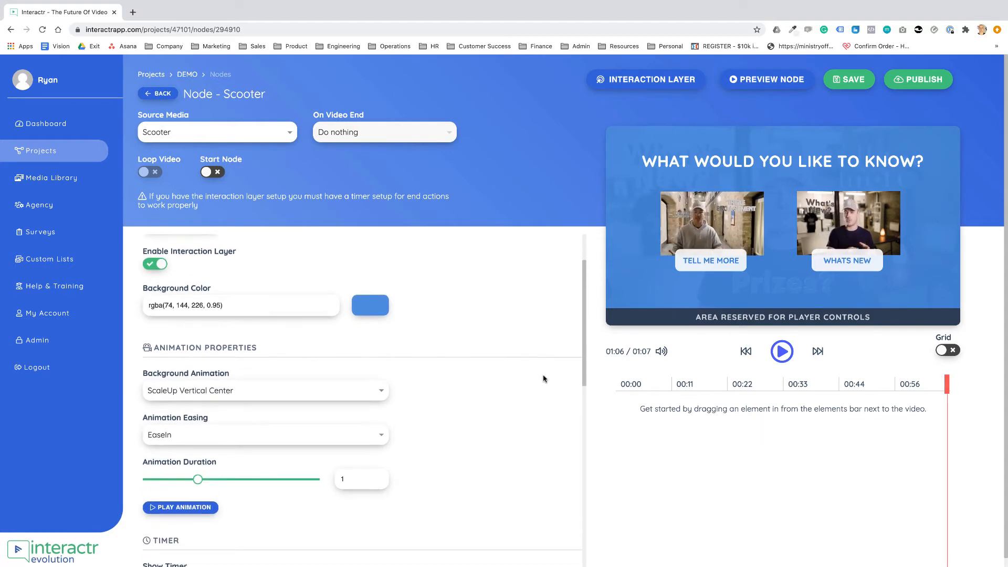
click(192, 504)
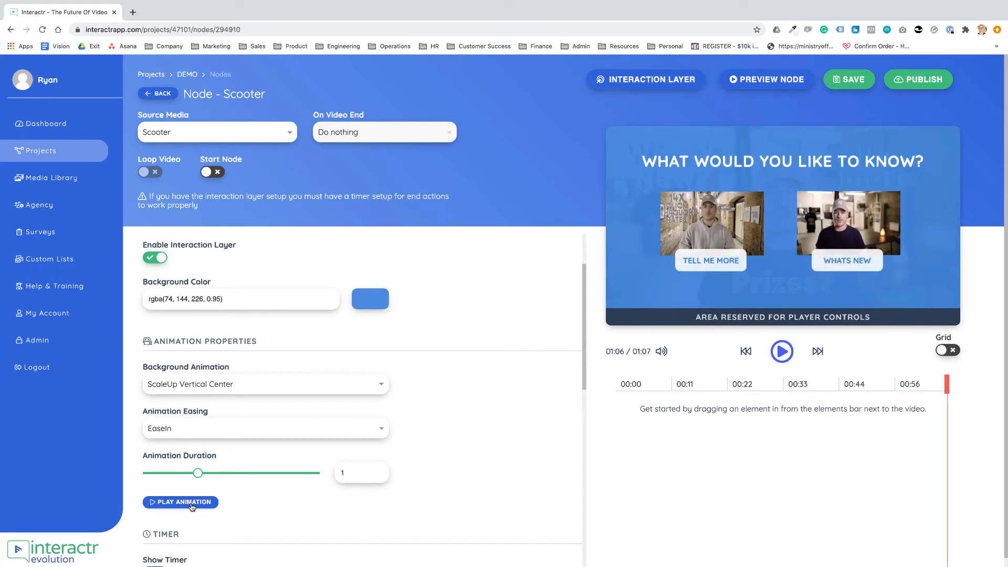
- Review the animation settings, element properties and image source of the picture above TELL ME MORE
click(734, 218)
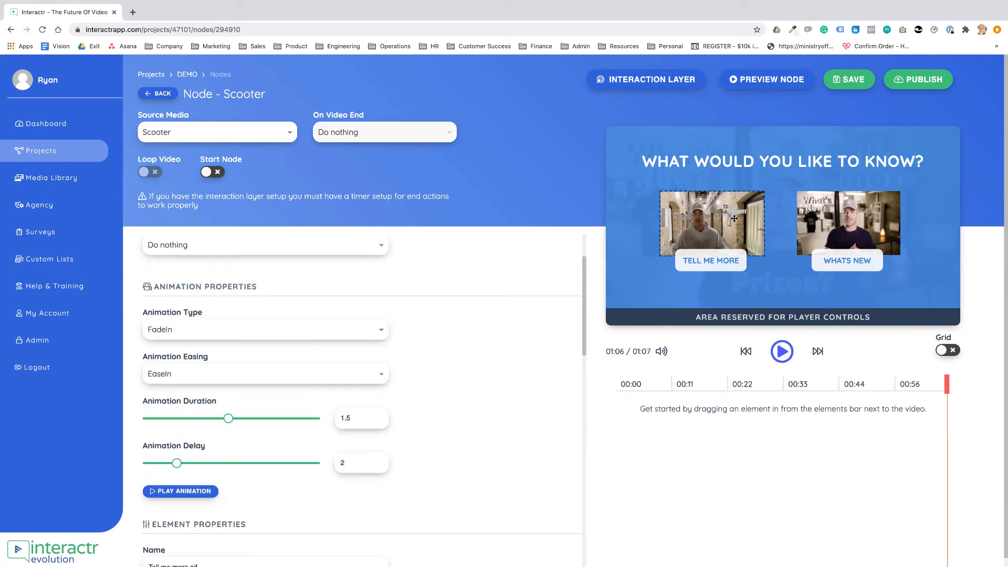
scroll(511, 350, down, 10)
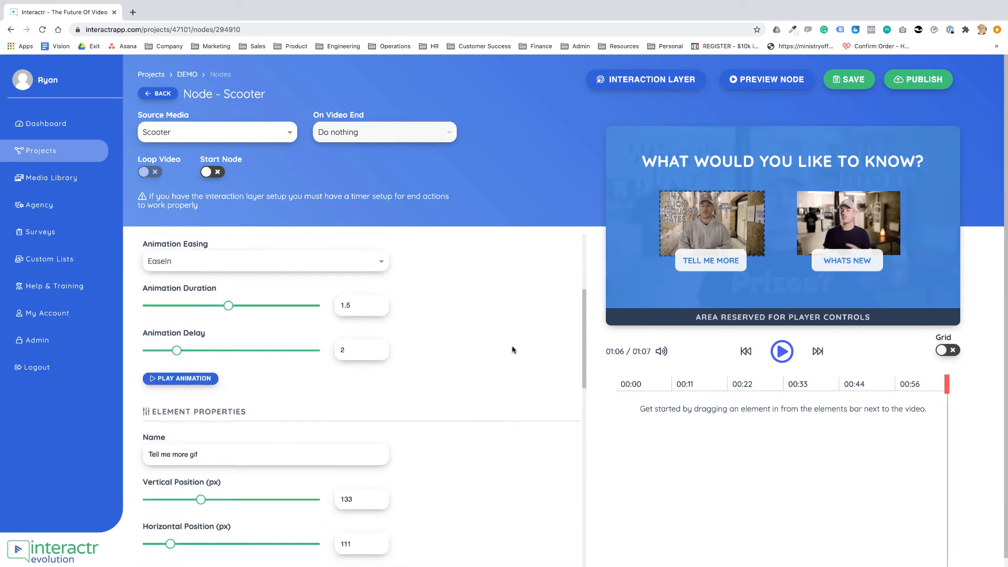
scroll(514, 349, down, 2)
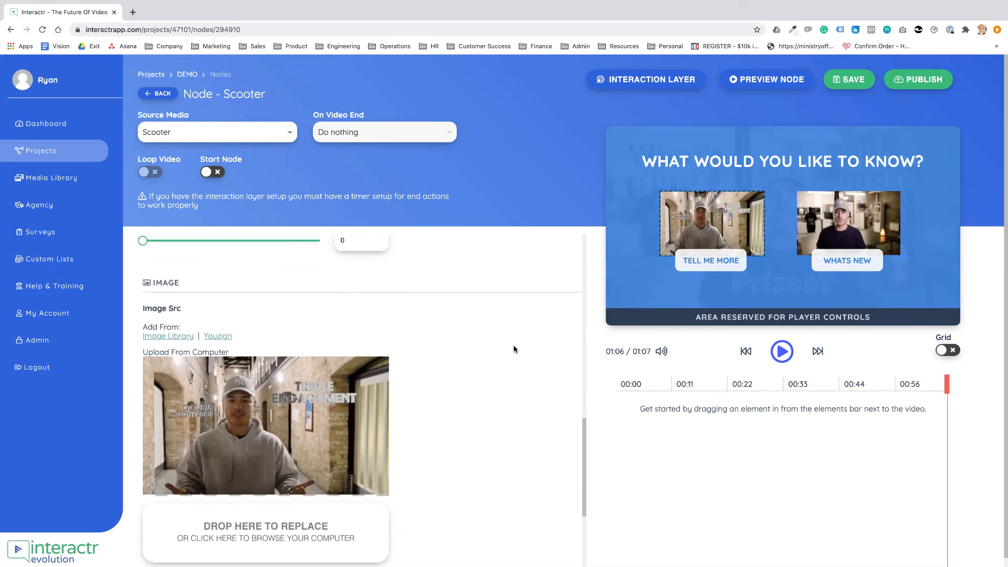
scroll(311, 427, down, 1)
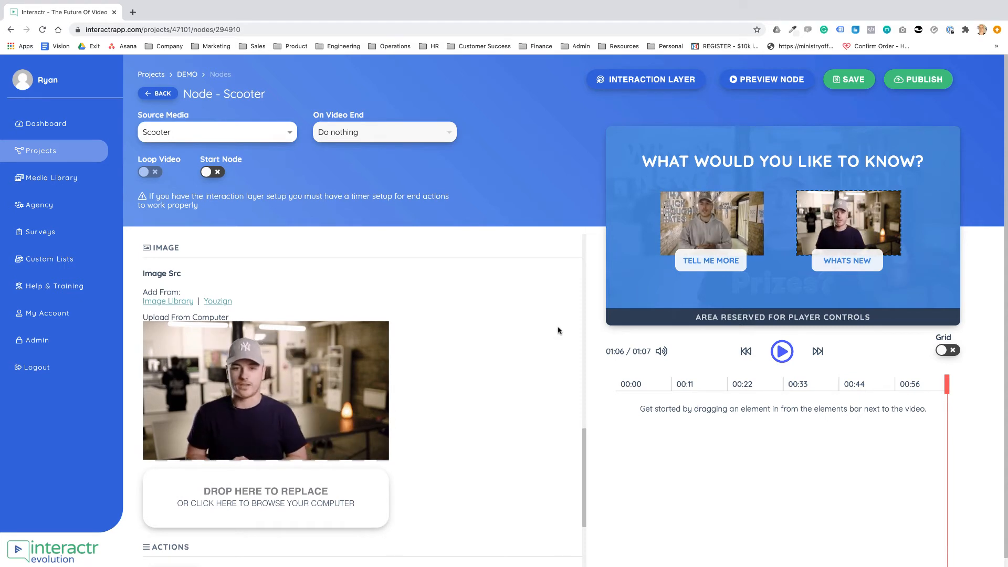
- Review the On click and animation settings of the picture above WHATS NEW
scroll(552, 318, up, 10)
scroll(558, 330, up, 2)
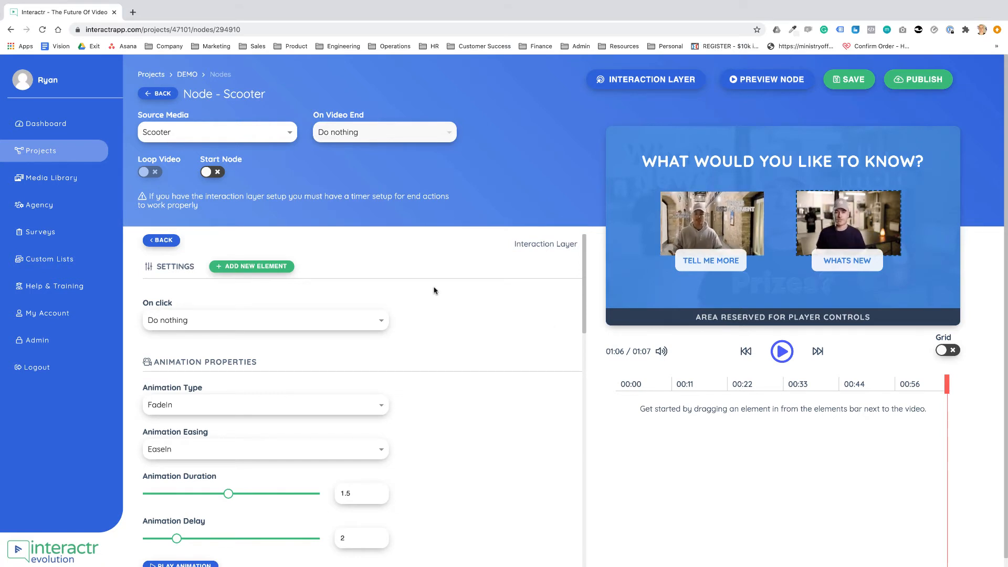
scroll(308, 304, up, 1)
scroll(308, 306, down, 1)
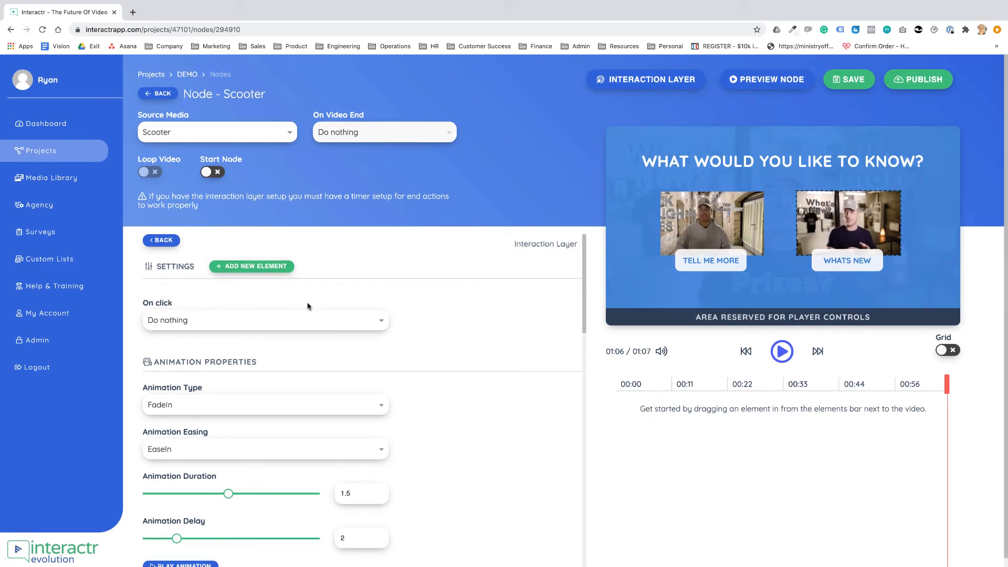
- Replace the interaction layer's design with the Text Pop preset and play its background animation
click(635, 88)
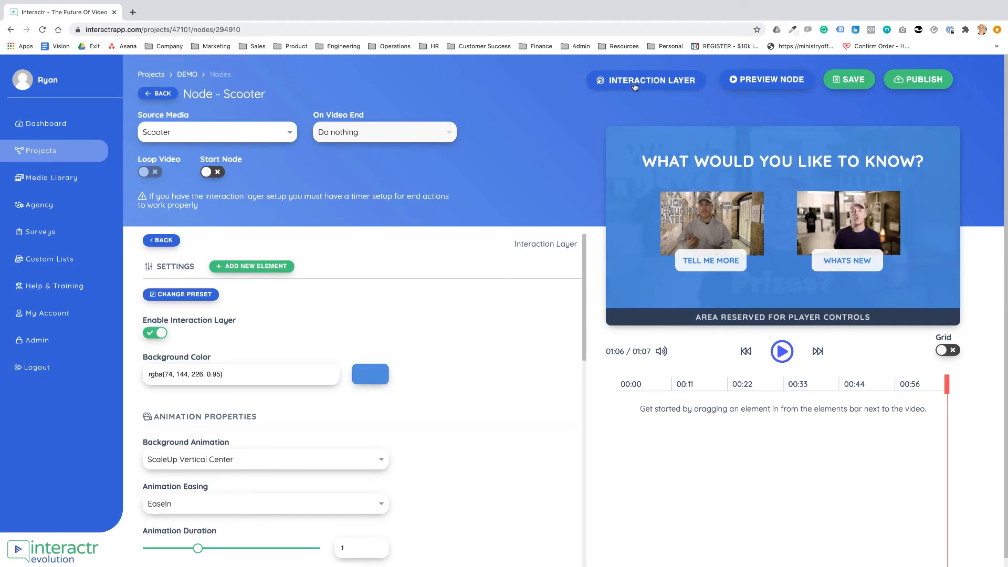
click(208, 295)
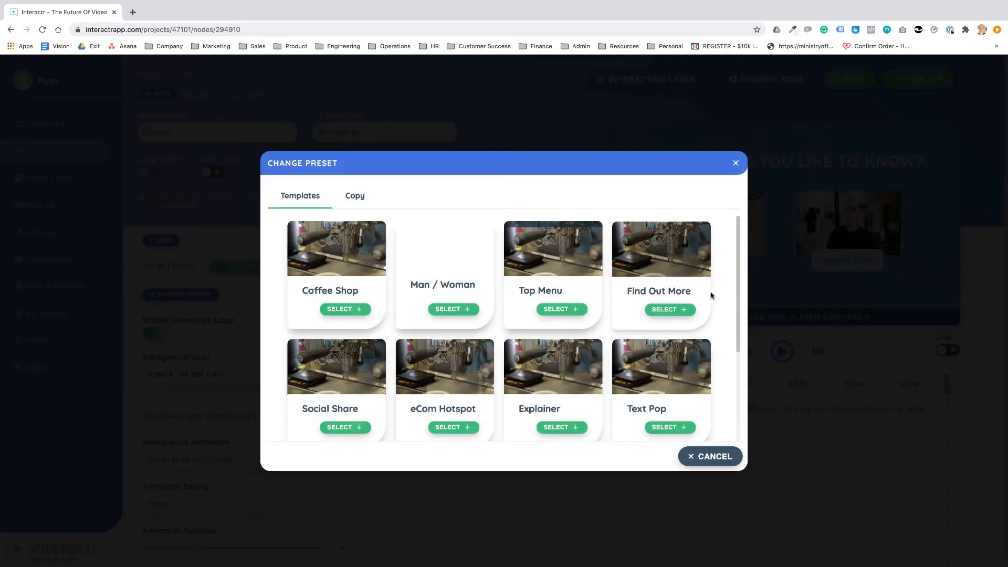
scroll(727, 296, down, 2)
scroll(728, 296, down, 5)
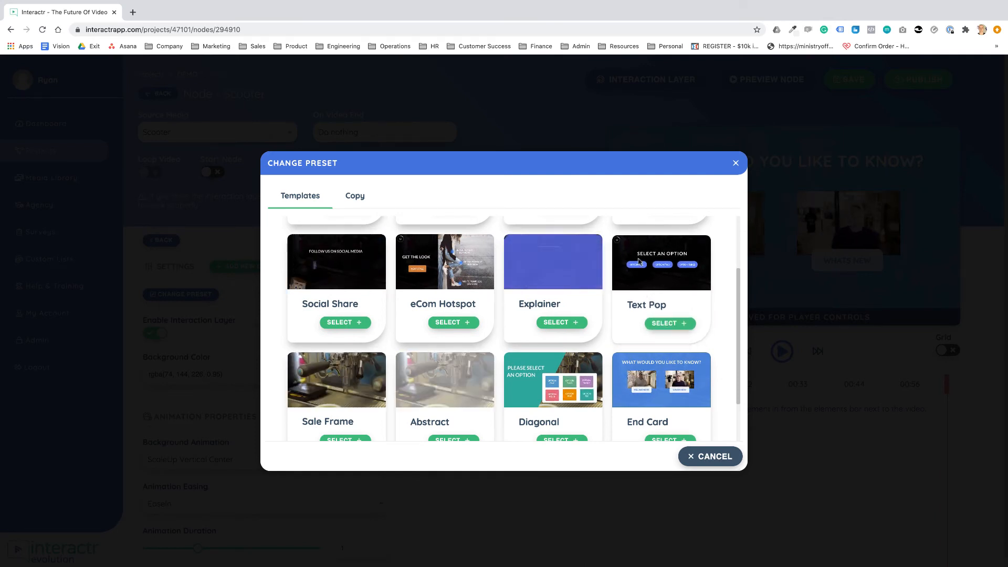
click(670, 325)
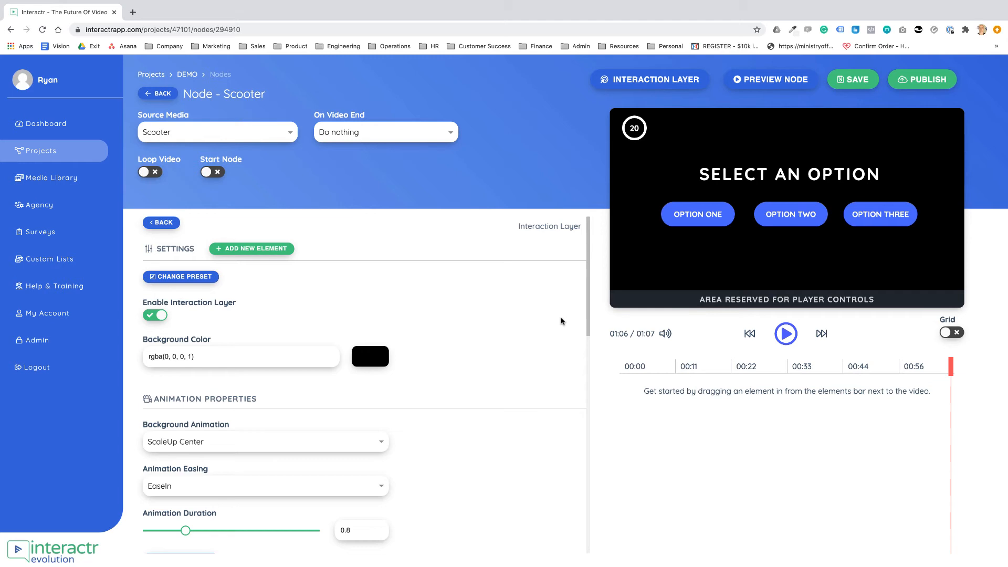
scroll(256, 374, down, 3)
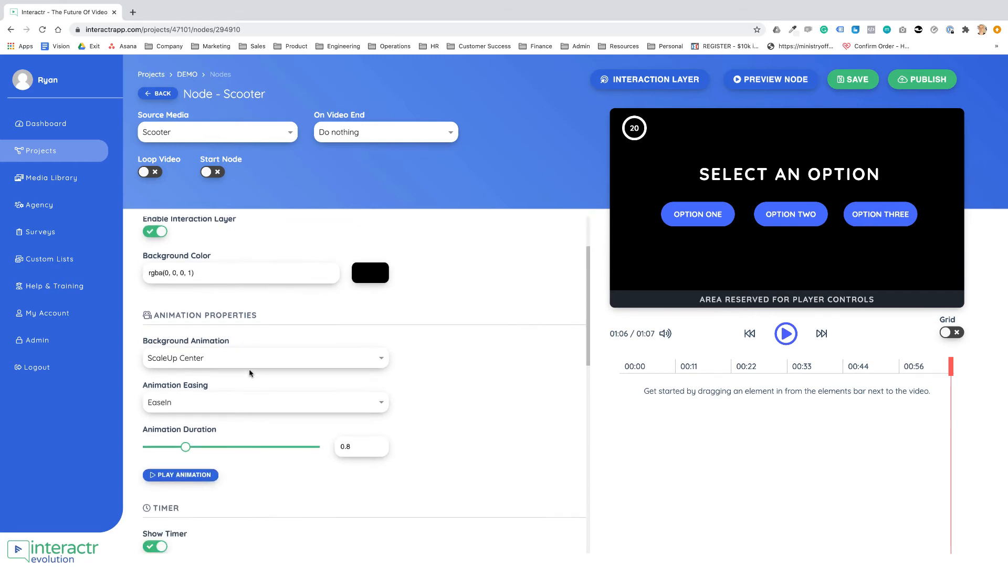
click(183, 478)
- Open the Option One text element from the layer's element list and review its position and size properties
scroll(493, 317, down, 3)
scroll(493, 318, down, 12)
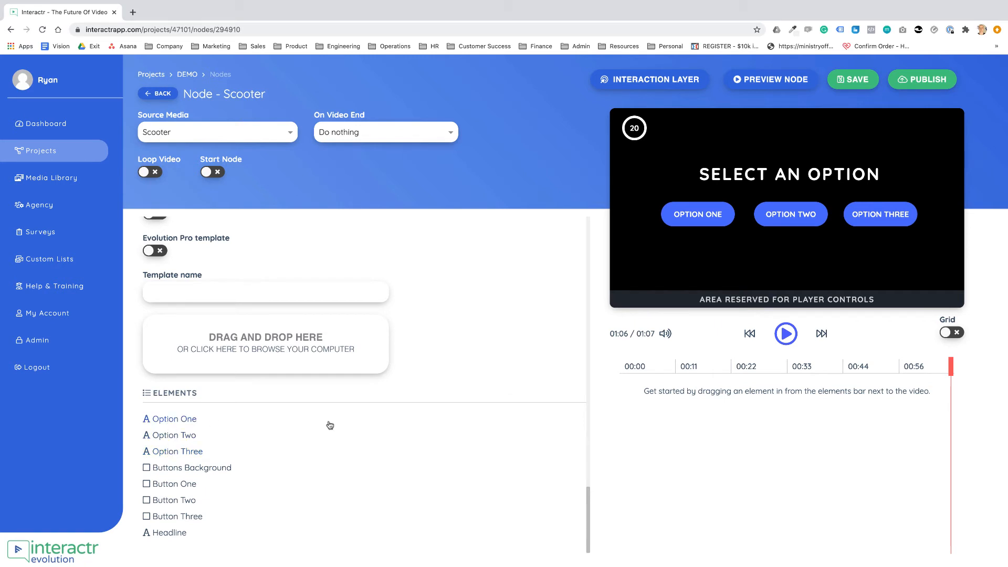
scroll(484, 424, up, 15)
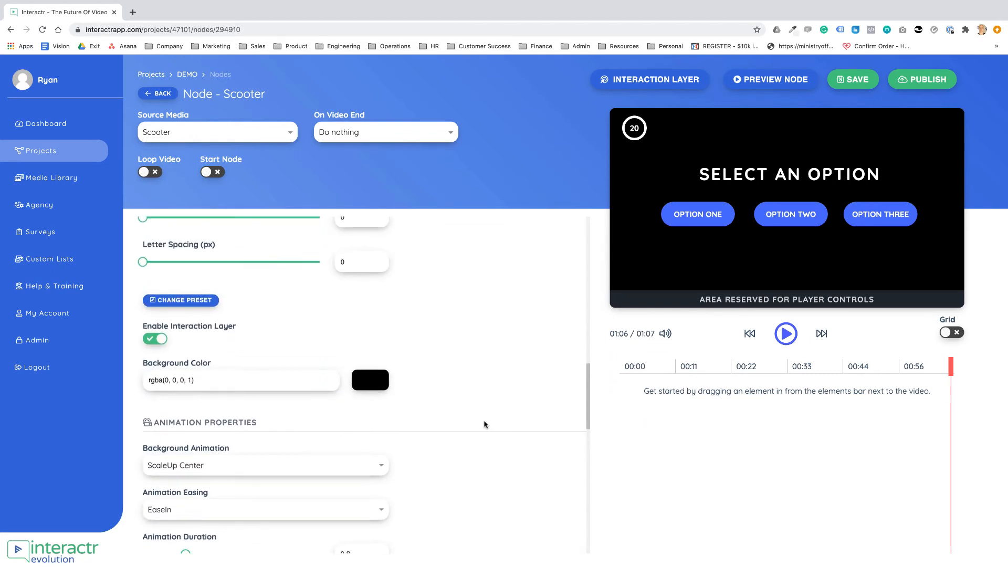
scroll(485, 424, up, 8)
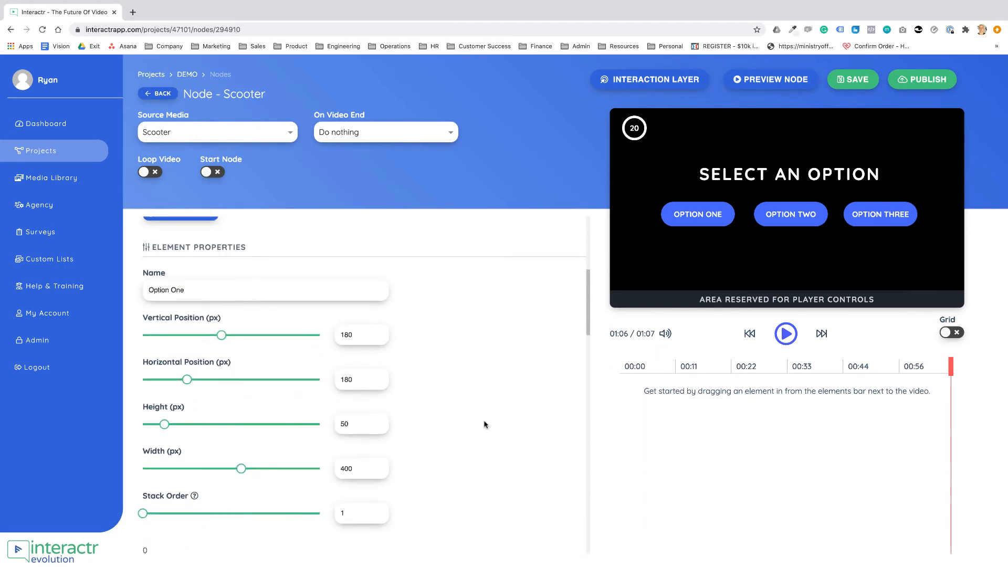
scroll(484, 425, down, 4)
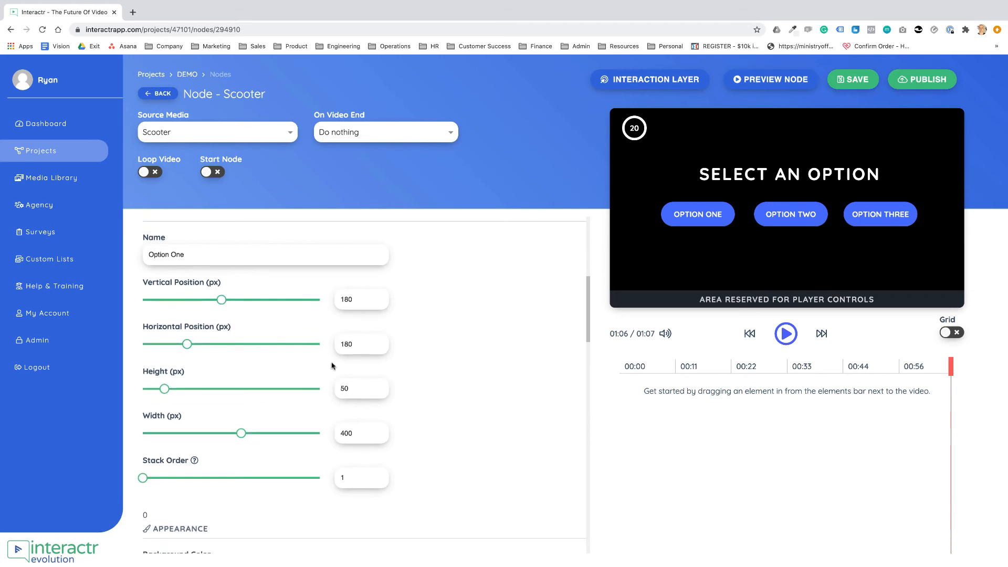
- Move the Option One text below the three option buttons, and return its Vertical Position to 180 px
drag(221, 300, 256, 300)
click(346, 300)
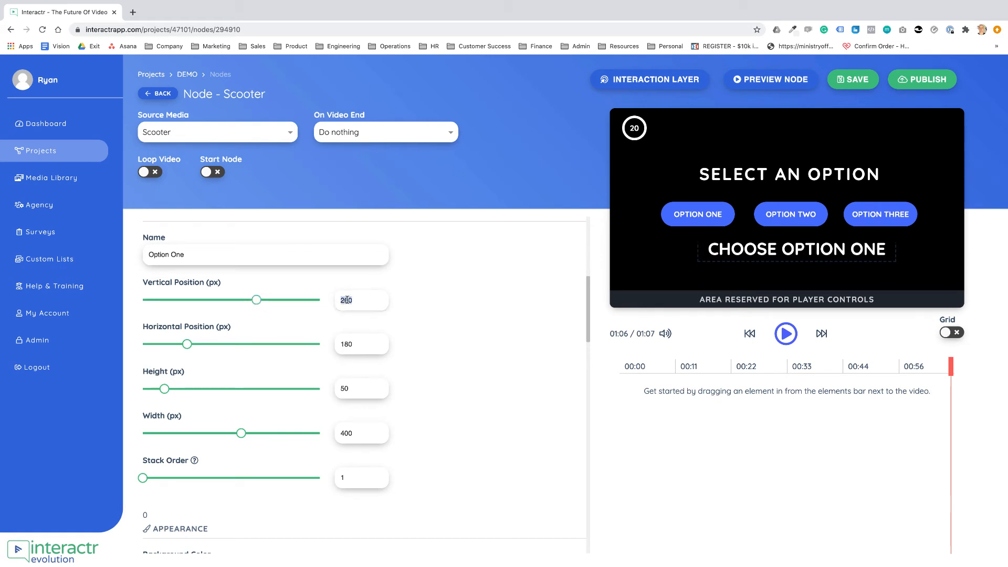
double_click(346, 300)
text(180)
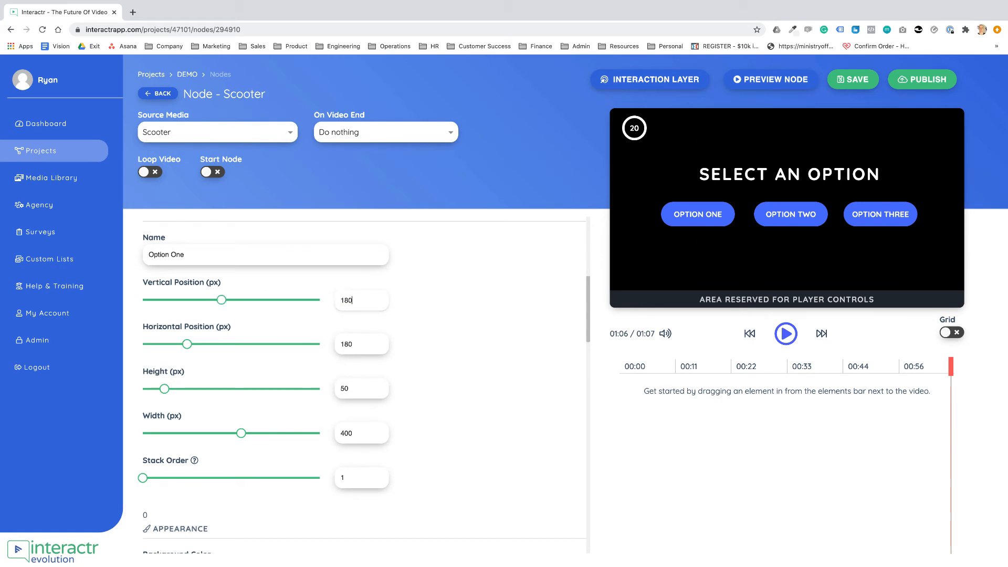
click(461, 300)
- Open the Option Two text element from the layer's element list and review its animation delay, position and size properties
scroll(536, 355, down, 10)
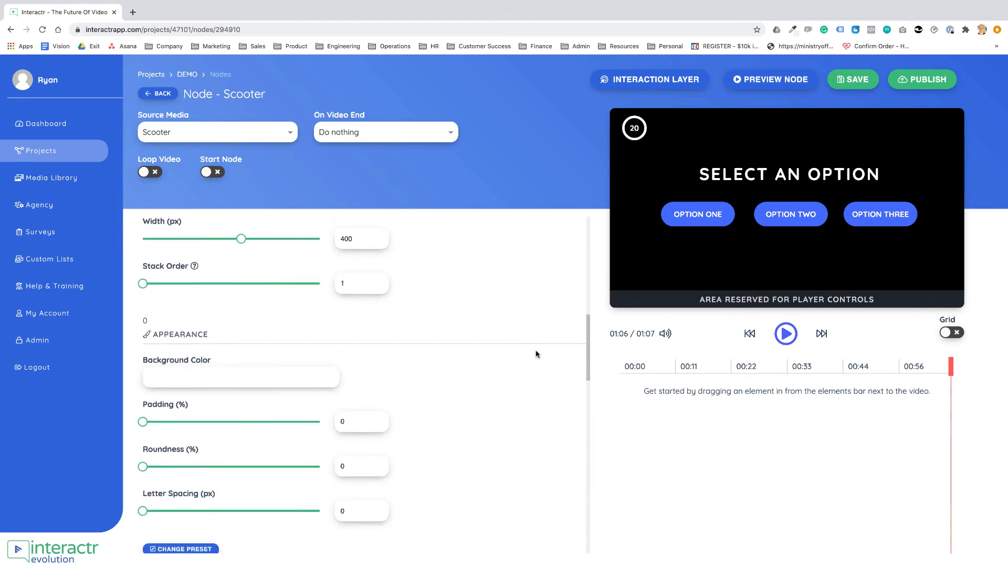
scroll(536, 355, down, 3)
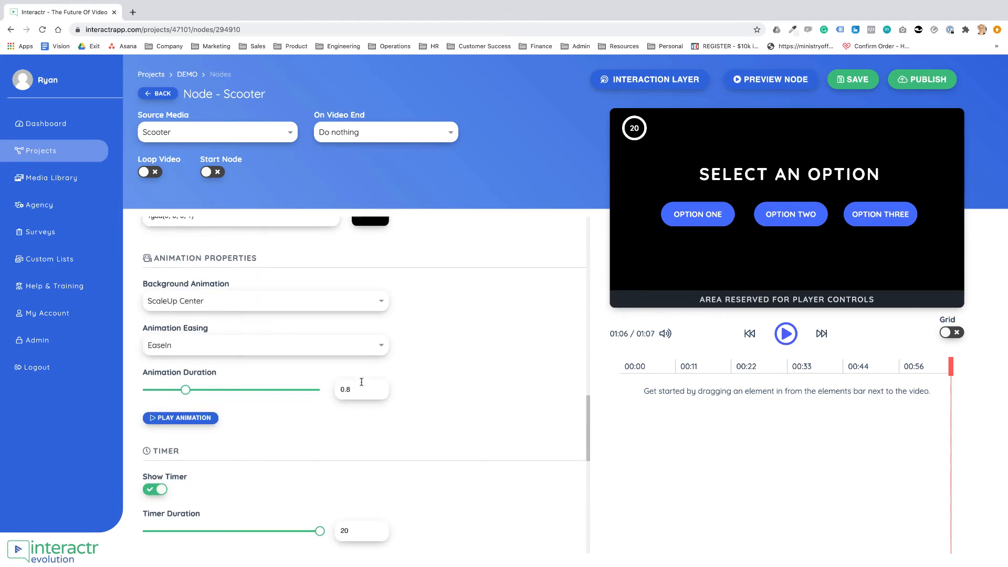
scroll(532, 416, down, 5)
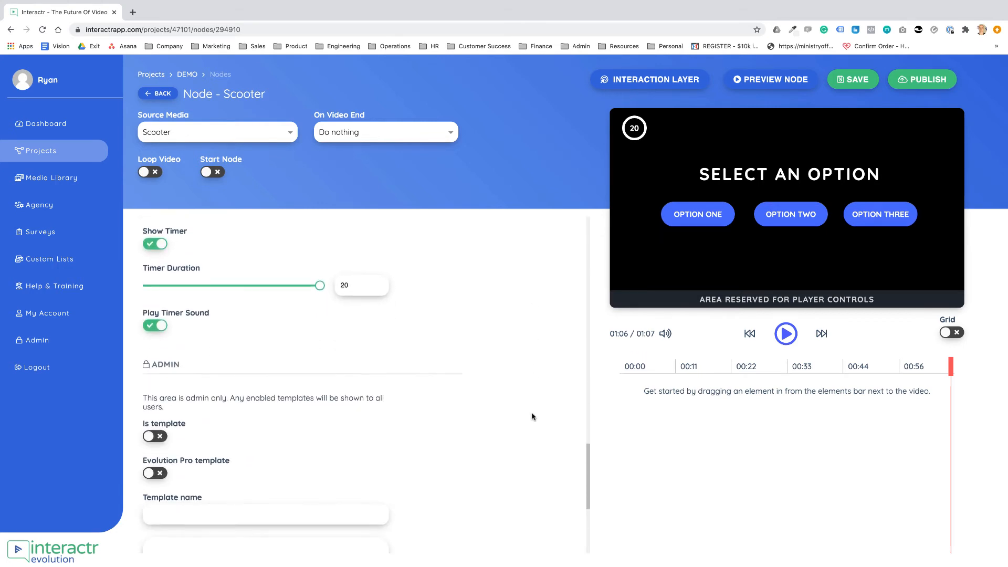
scroll(385, 330, down, 4)
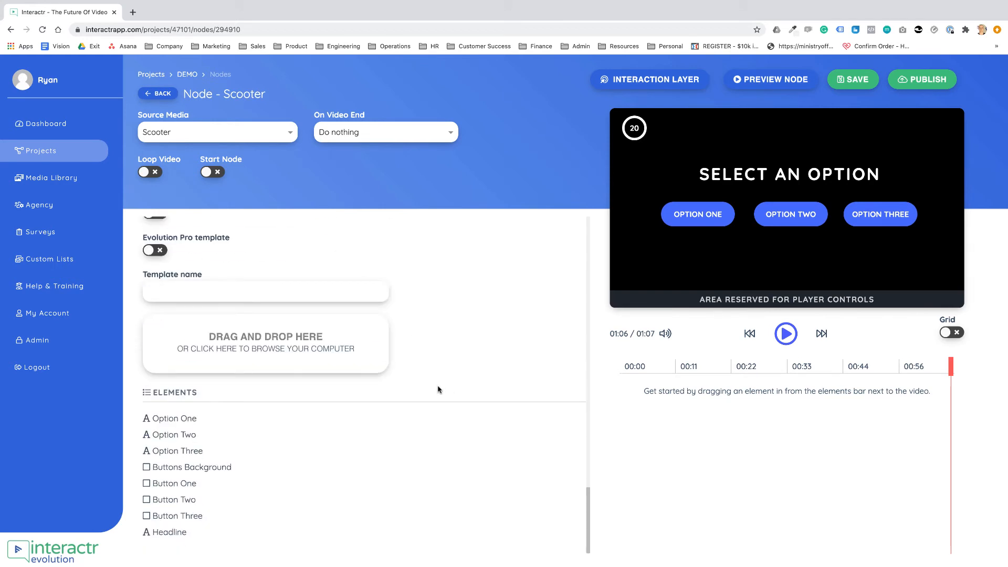
click(190, 437)
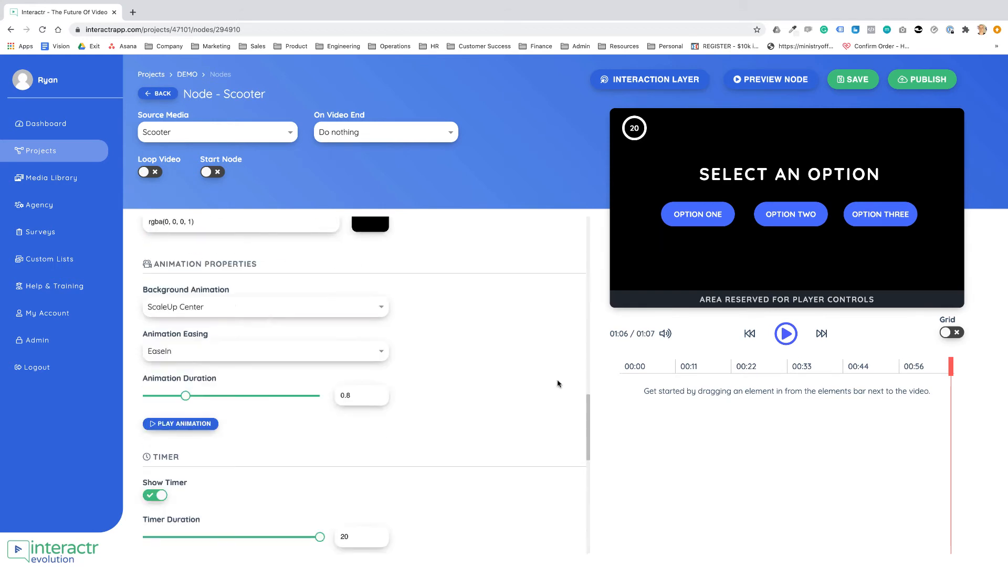
scroll(559, 384, down, 2)
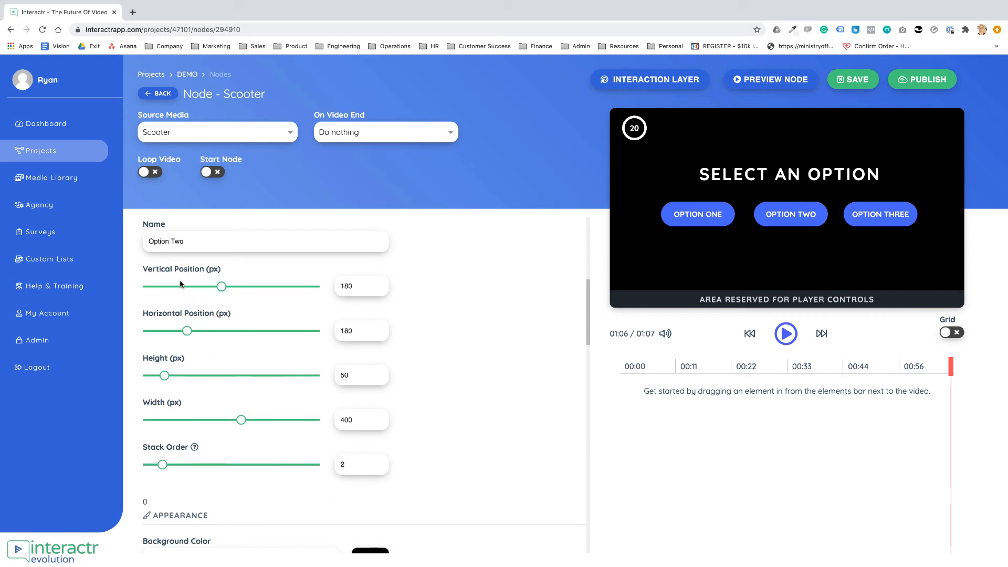
scroll(528, 361, up, 3)
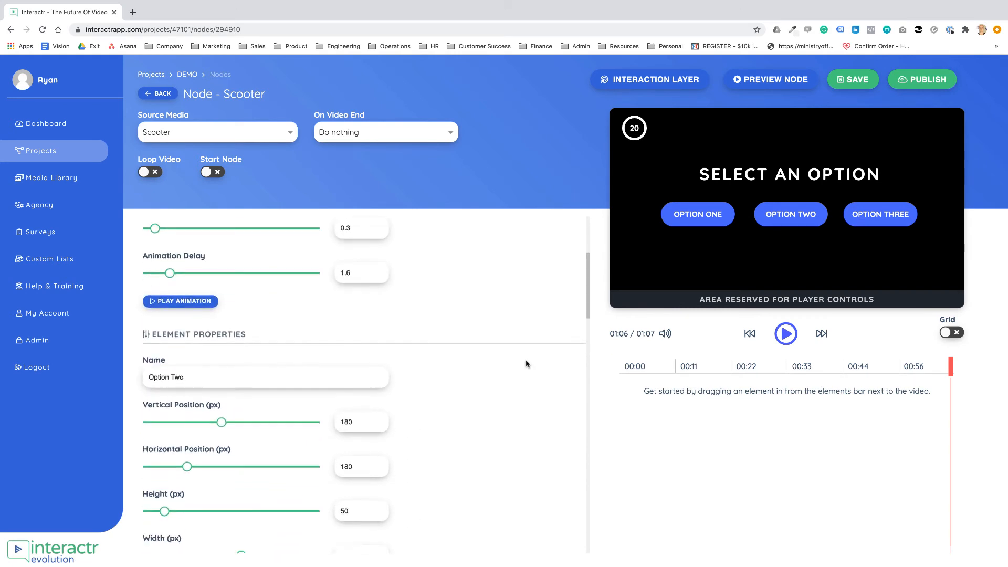
scroll(527, 363, down, 2)
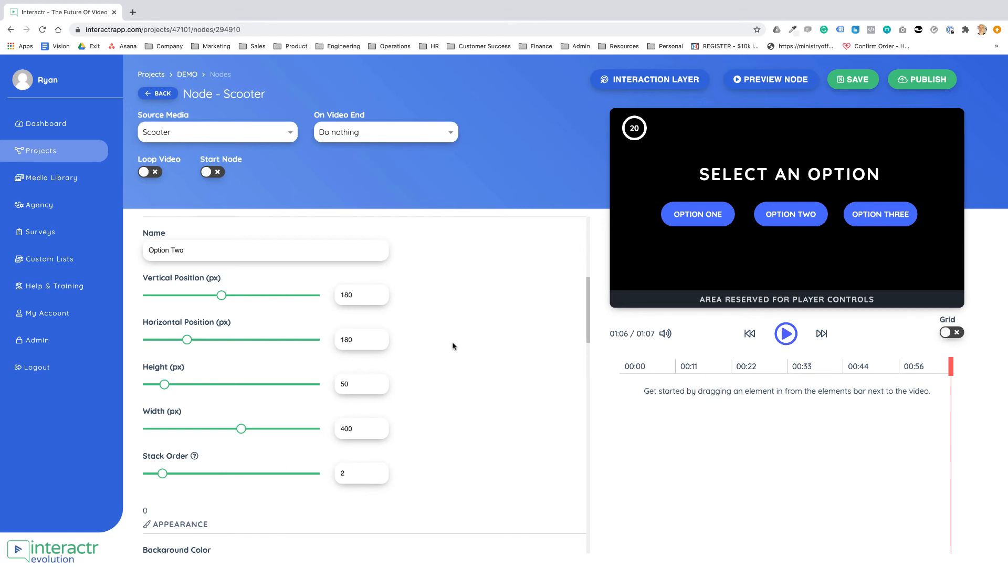
- Play the Option Two text element's FadeIn animation
scroll(453, 344, up, 5)
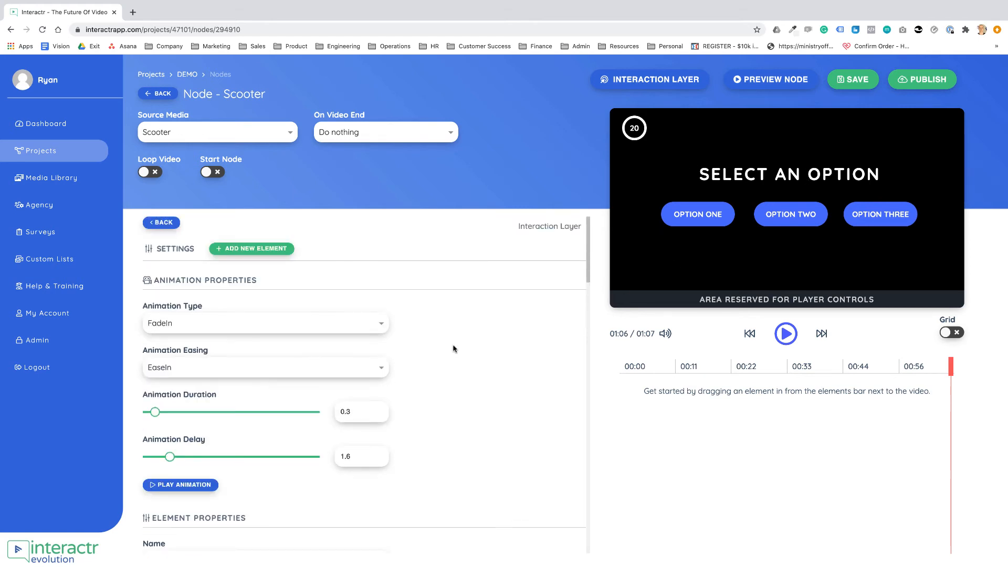
click(192, 477)
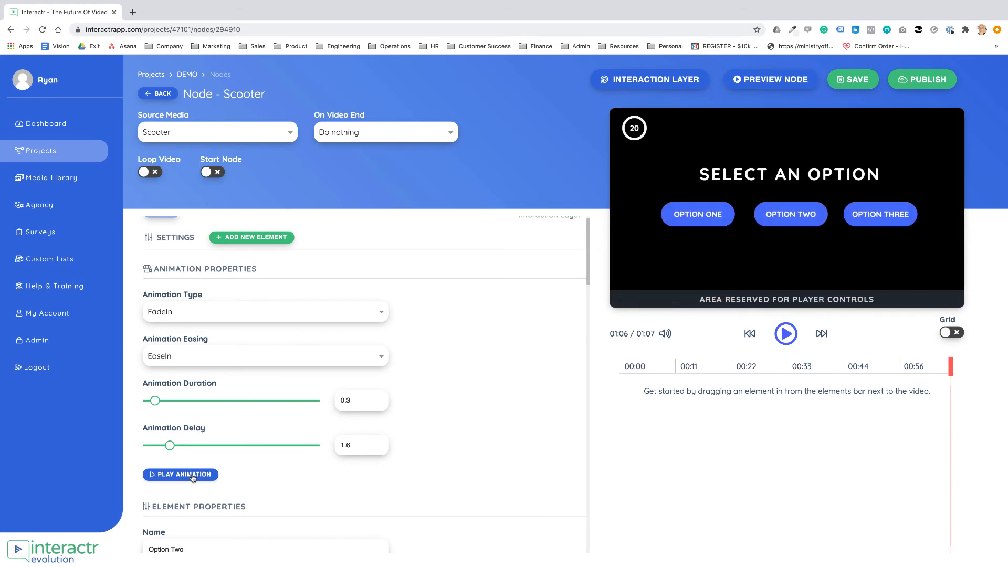
scroll(536, 364, up, 1)
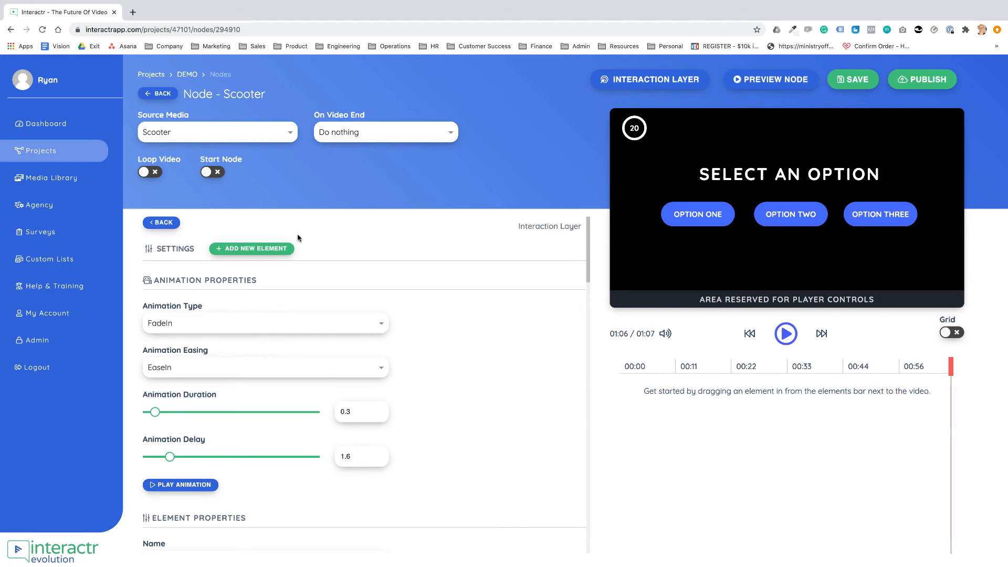
- Browse the preset templates, replace the interaction layer's design with the Man / Woman preset and play its background animation
click(662, 81)
click(205, 277)
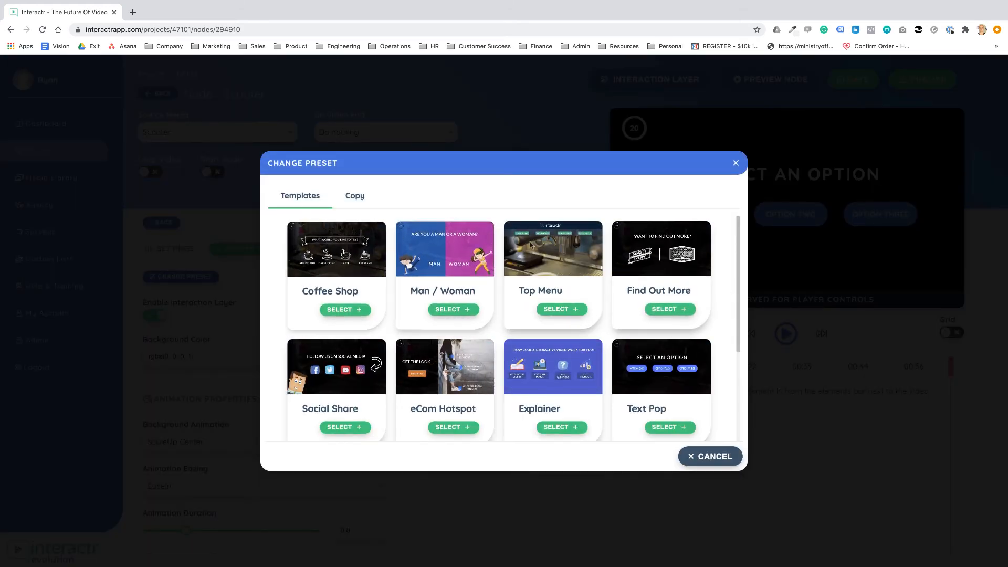
scroll(655, 316, down, 2)
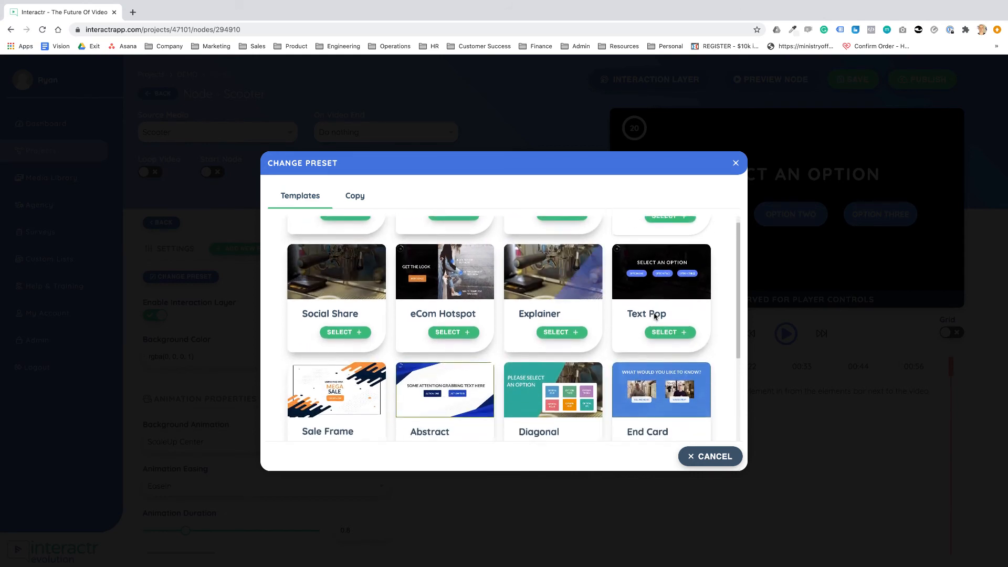
scroll(656, 316, down, 1)
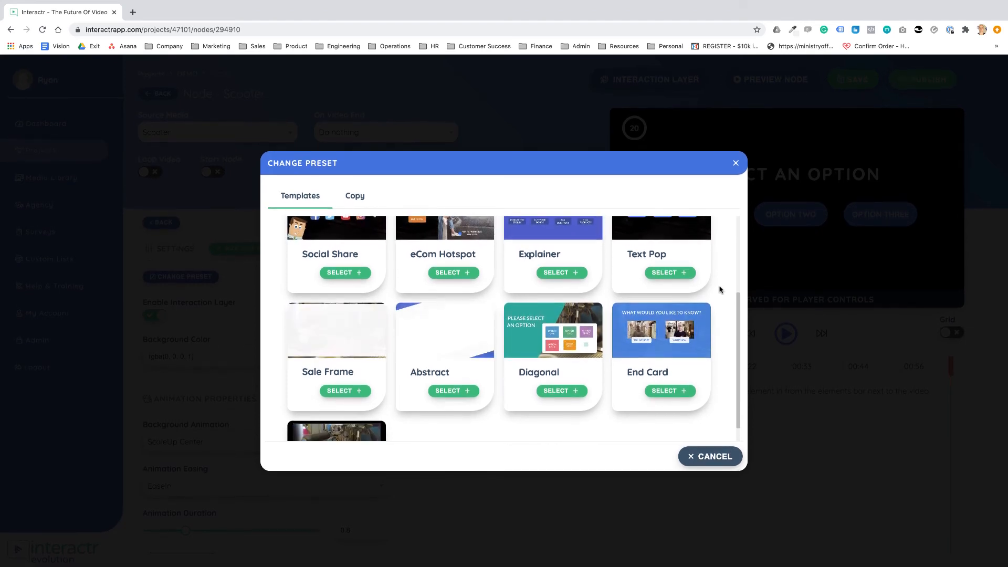
scroll(719, 290, down, 2)
scroll(720, 289, up, 3)
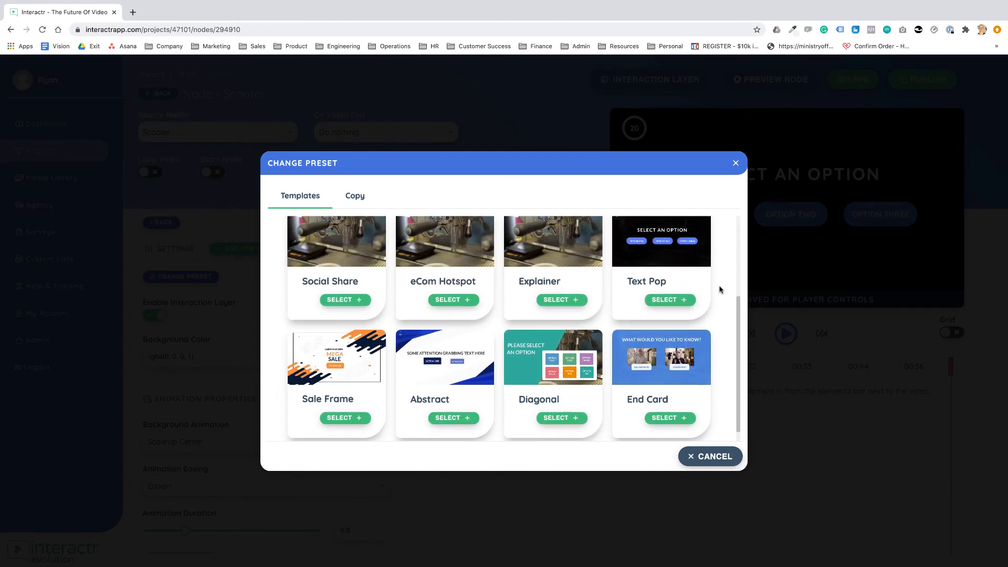
scroll(720, 291, up, 1)
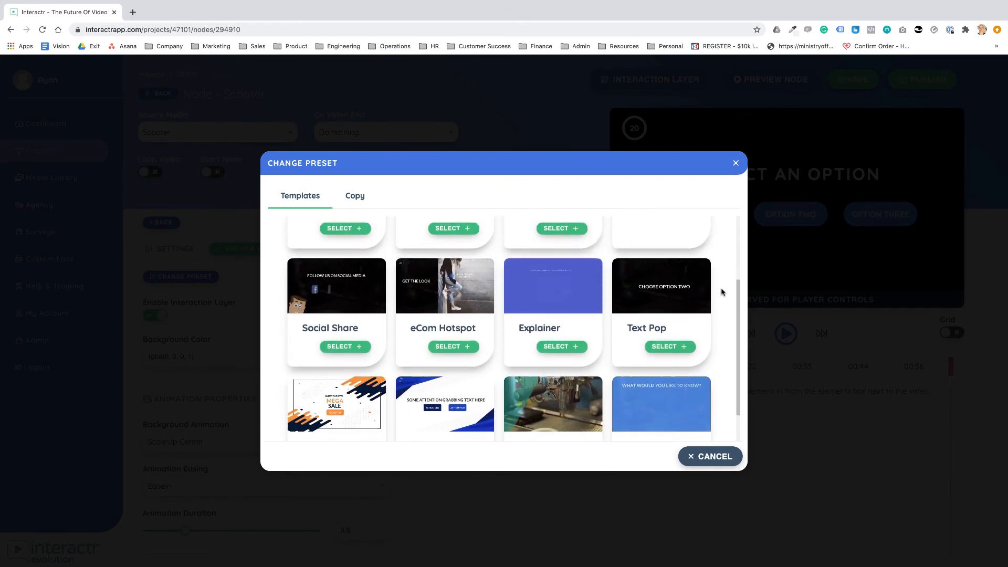
scroll(723, 288, down, 2)
scroll(723, 288, up, 3)
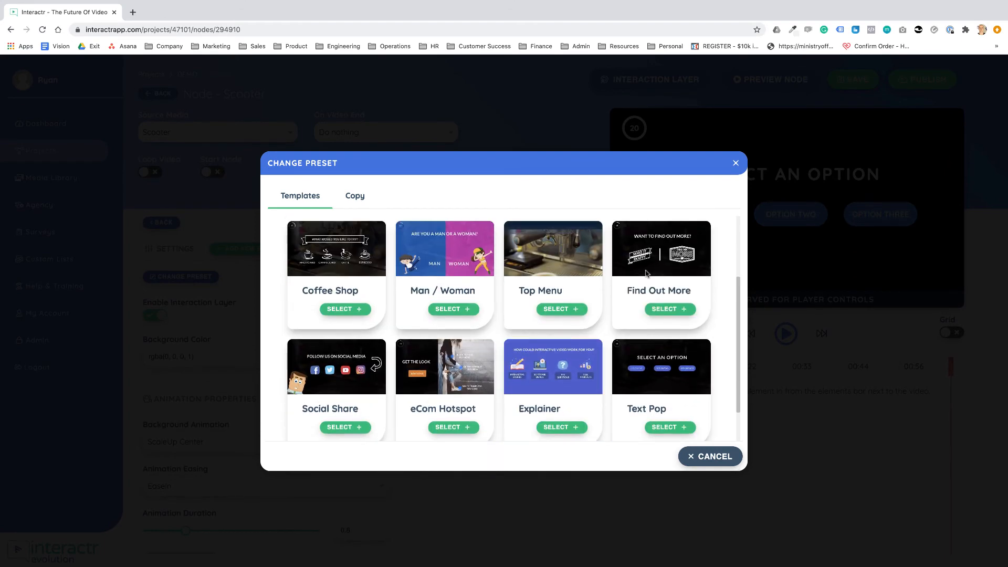
click(450, 312)
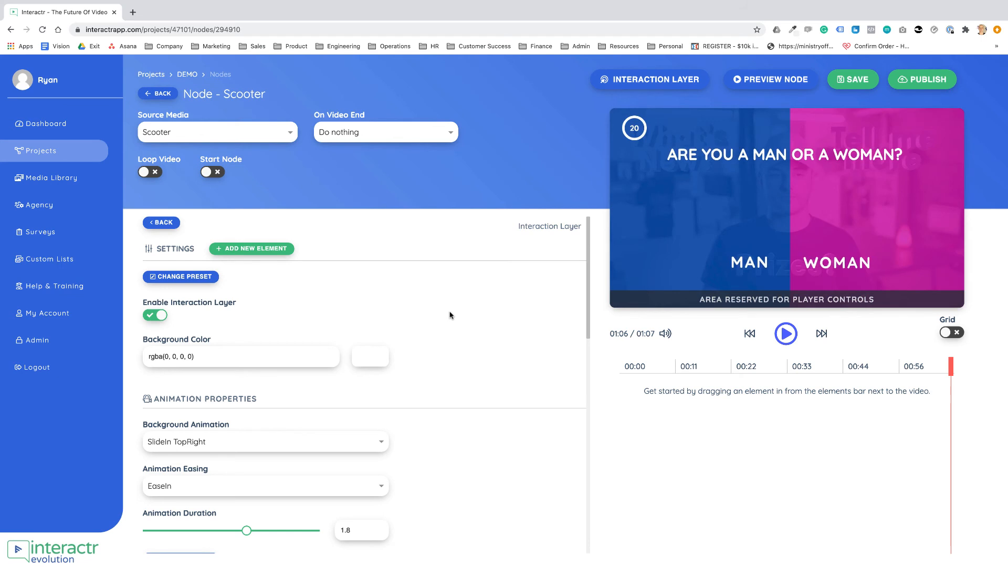
scroll(525, 310, down, 2)
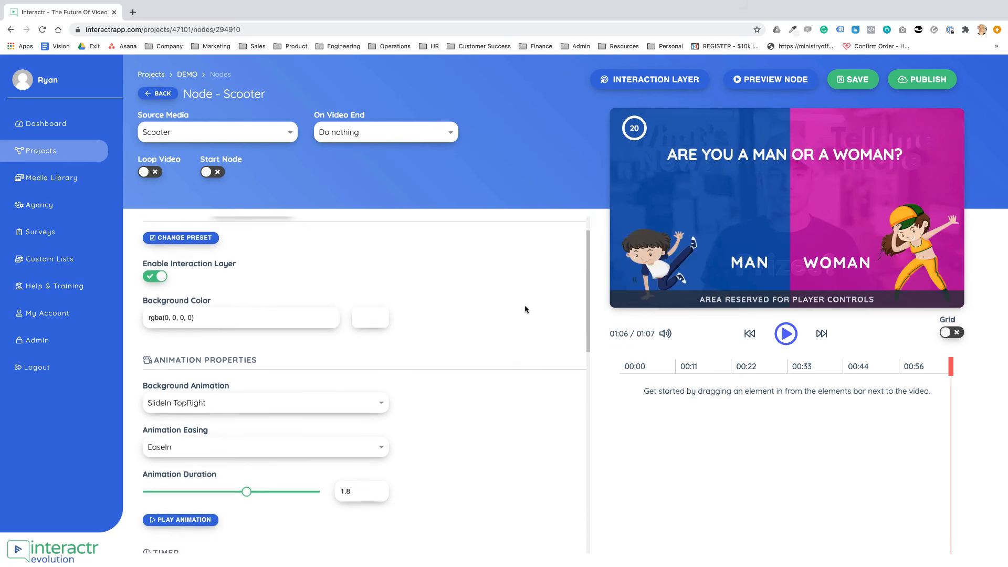
click(180, 497)
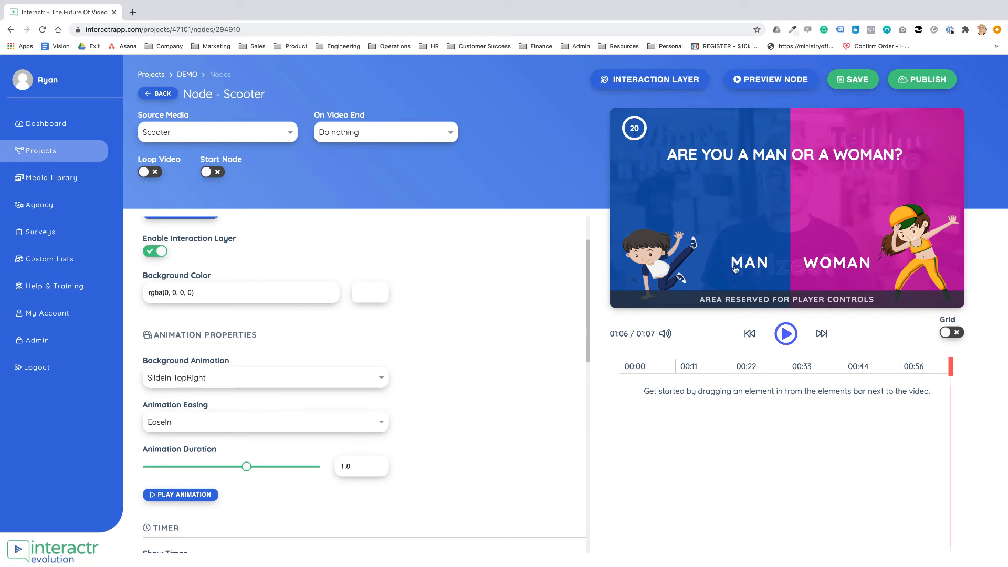
- Review the On click, animation and appearance settings of the MAN and WOMAN buttons and the layer's element list
click(753, 267)
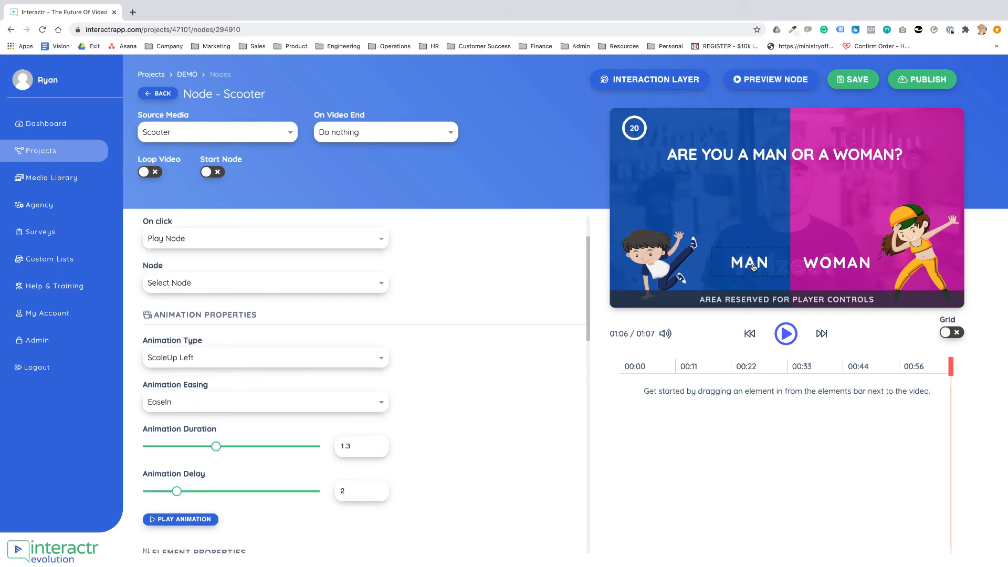
click(828, 268)
scroll(528, 299, down, 2)
scroll(528, 299, down, 15)
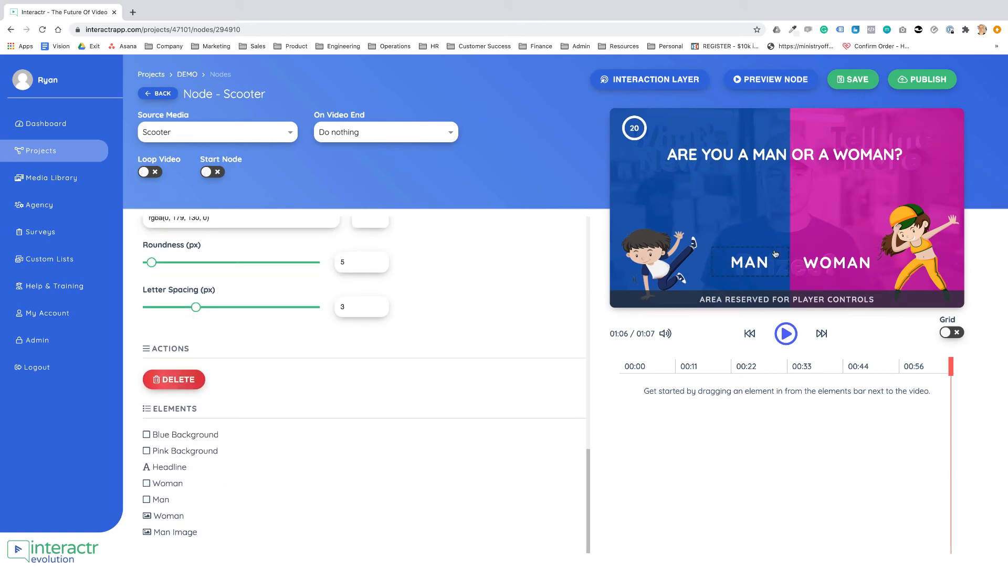
scroll(577, 304, up, 2)
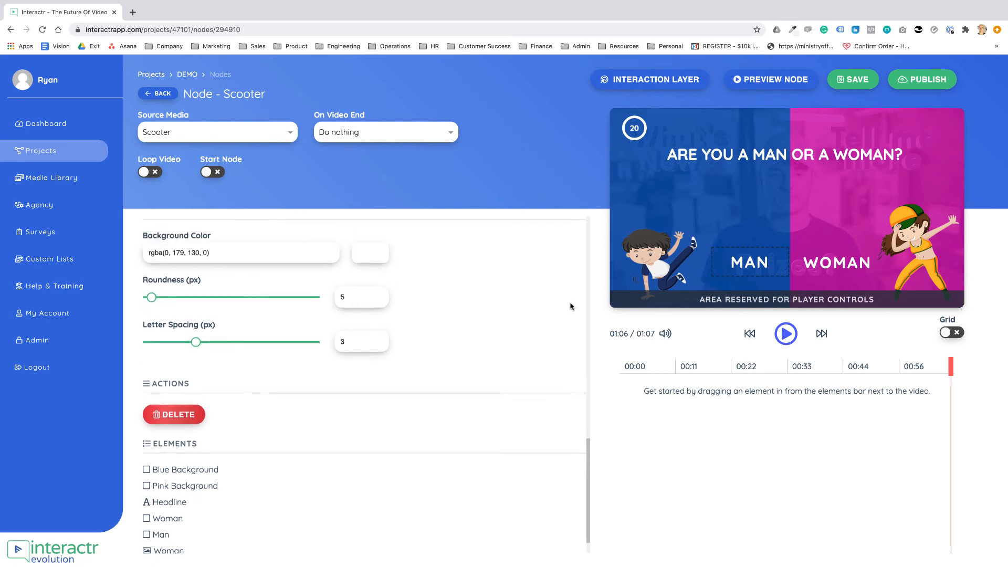
scroll(570, 304, down, 1)
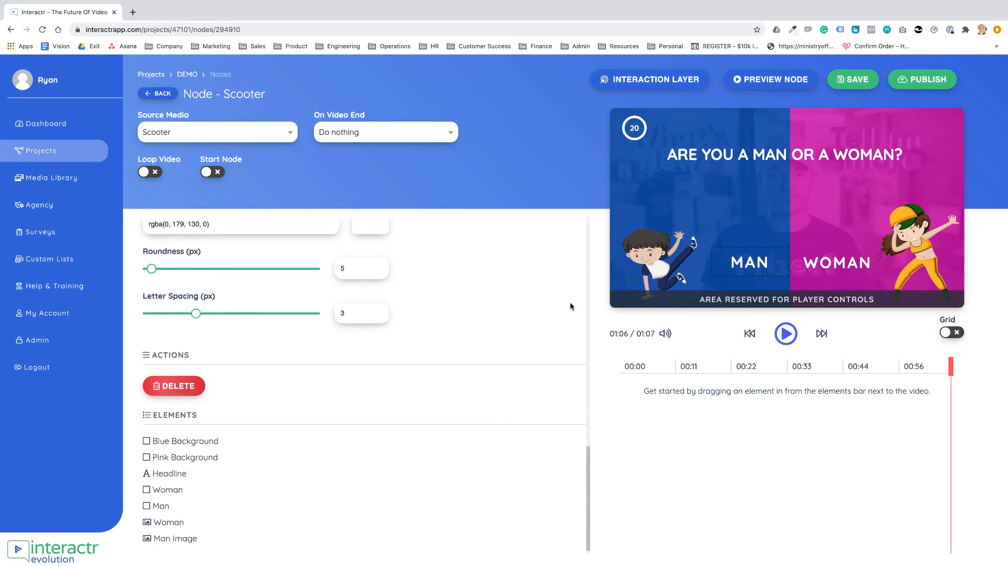
- Examine the On click and animation settings of the blue and pink background elements
click(748, 190)
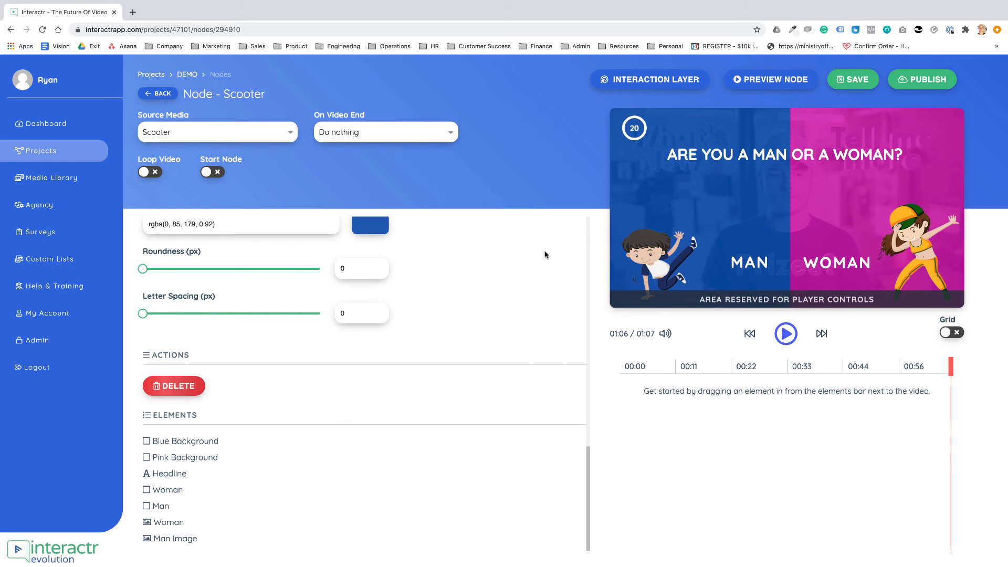
scroll(544, 254, up, 10)
scroll(544, 255, up, 5)
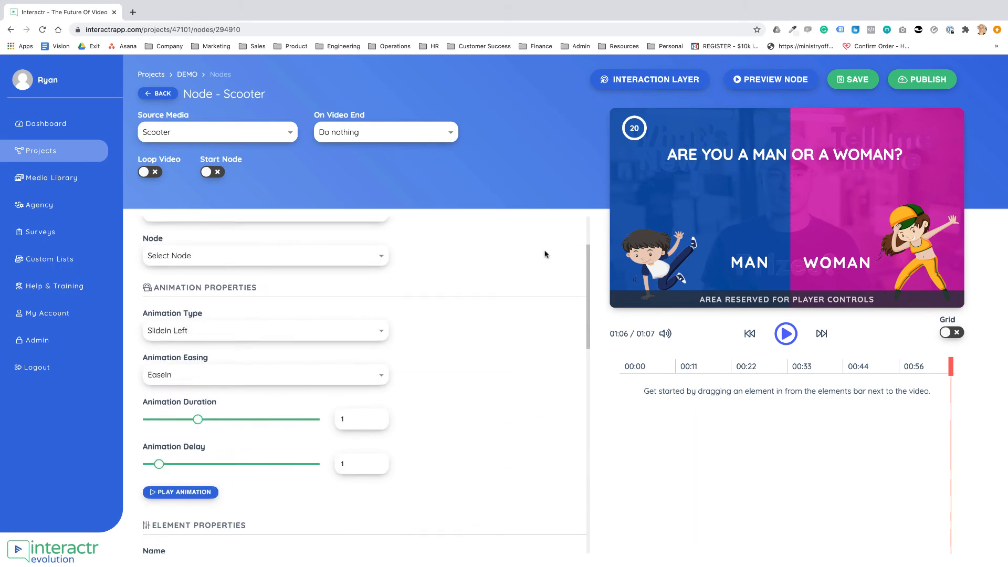
click(826, 193)
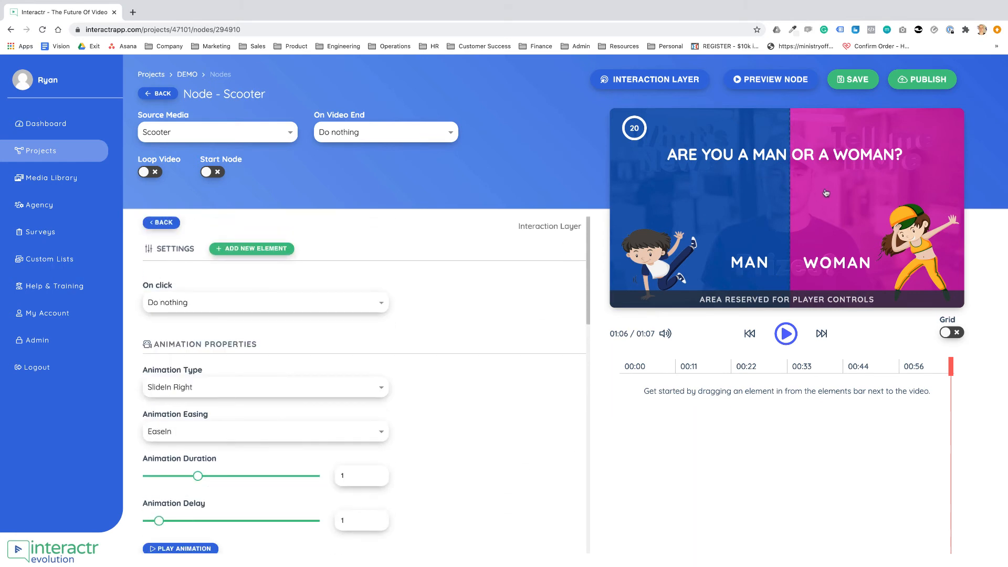
click(765, 190)
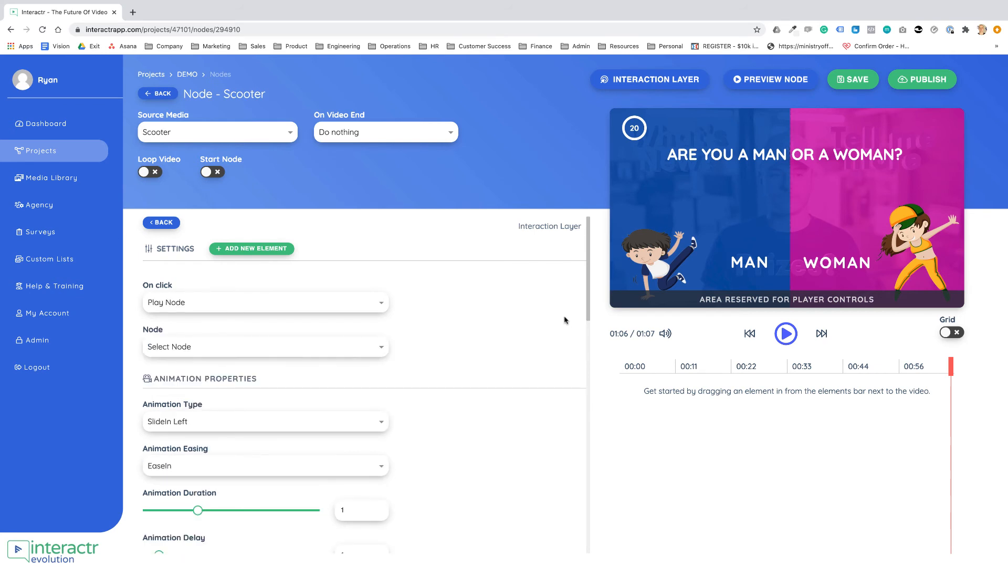
scroll(567, 320, down, 3)
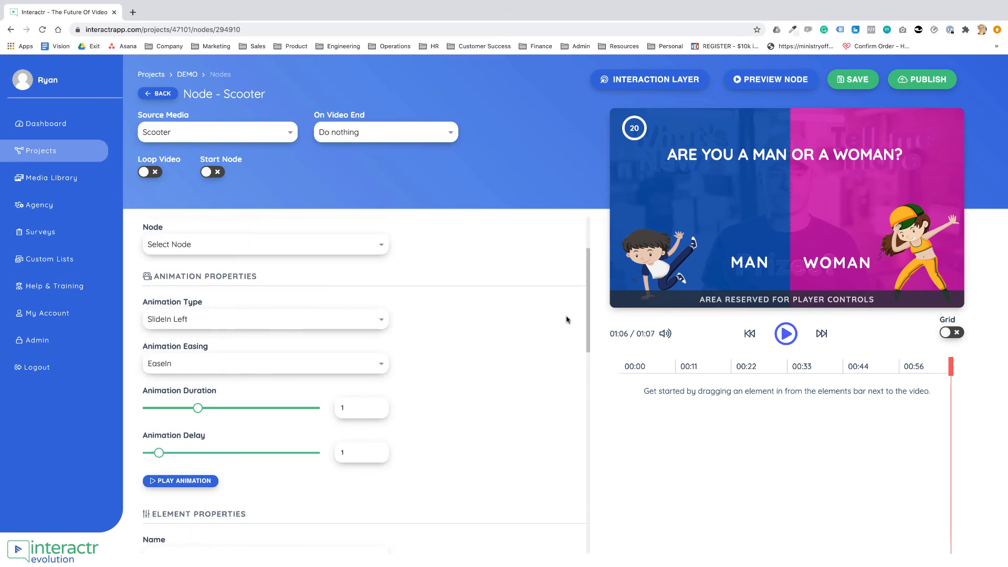
scroll(566, 320, up, 3)
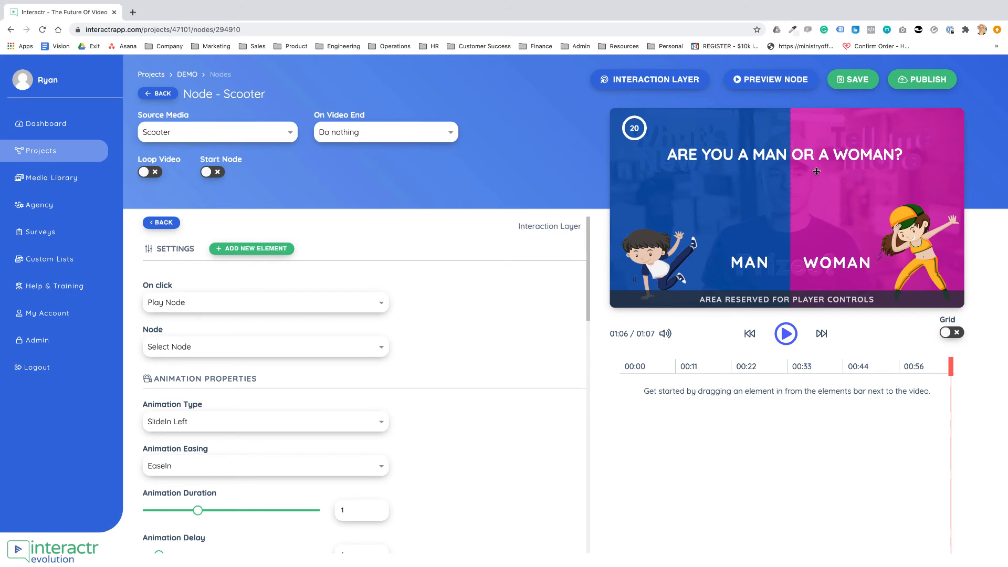
- Move the headline "ARE YOU A MAN OR A WOMAN?" slightly down and to the right on the video
drag(817, 171, 821, 178)
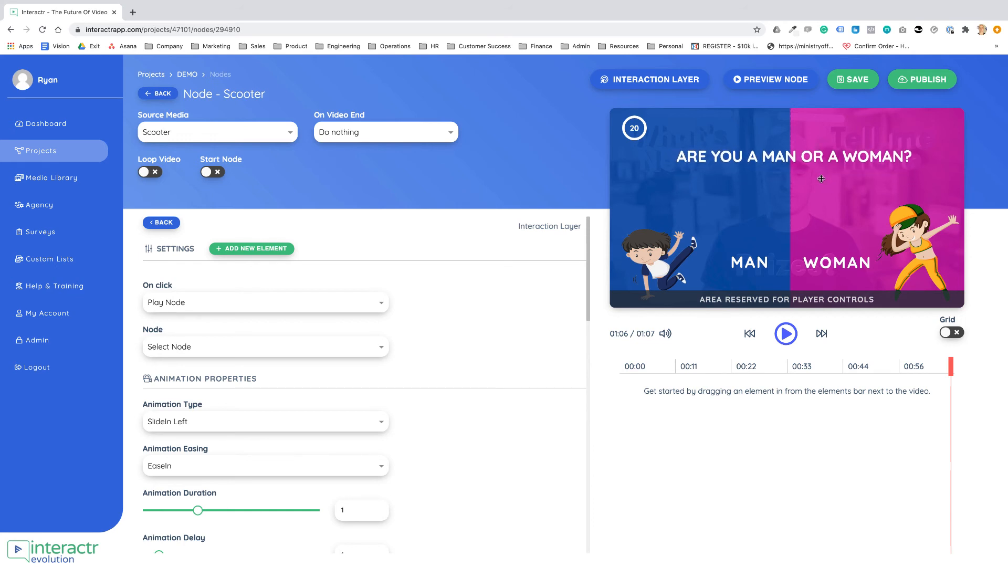
click(822, 178)
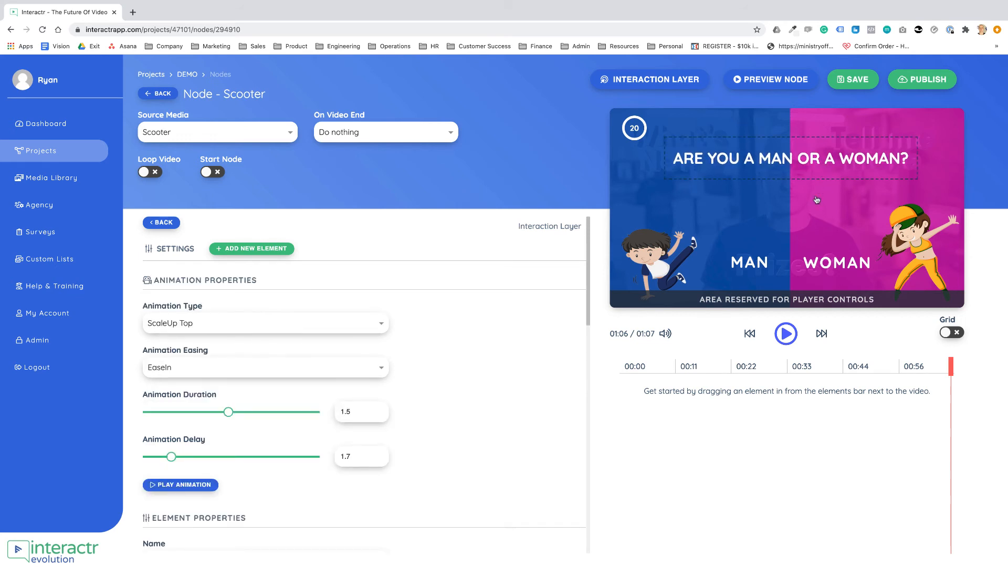
- Examine the On click and animation settings of the pink background, and the animation properties of the Man Image element
click(948, 193)
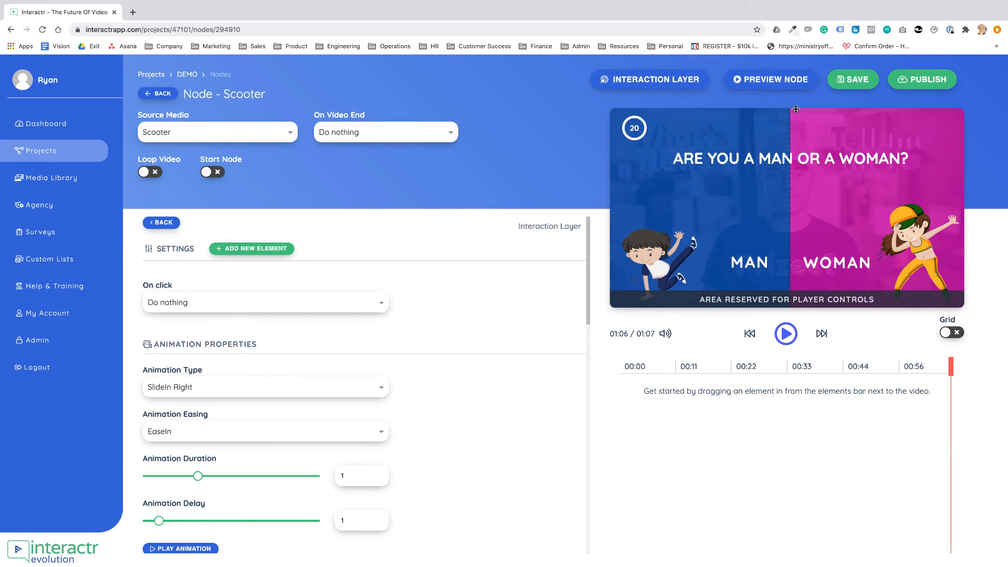
drag(794, 110, 818, 120)
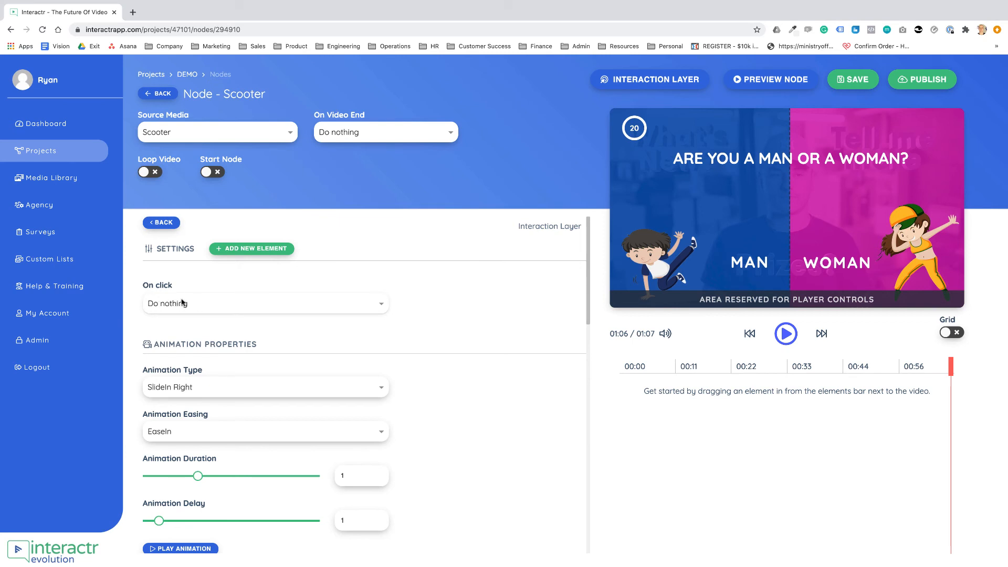
scroll(452, 356, down, 2)
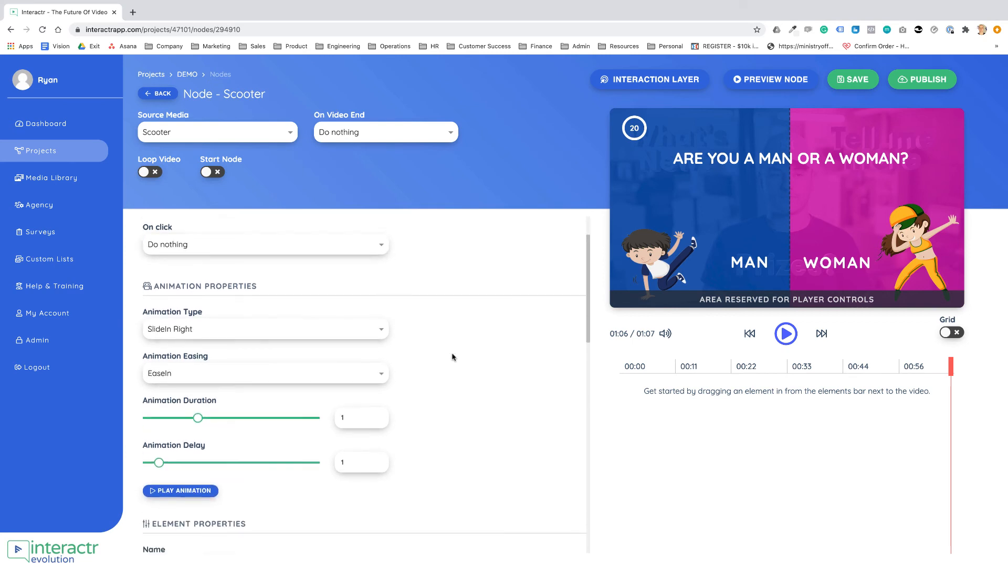
scroll(451, 356, down, 2)
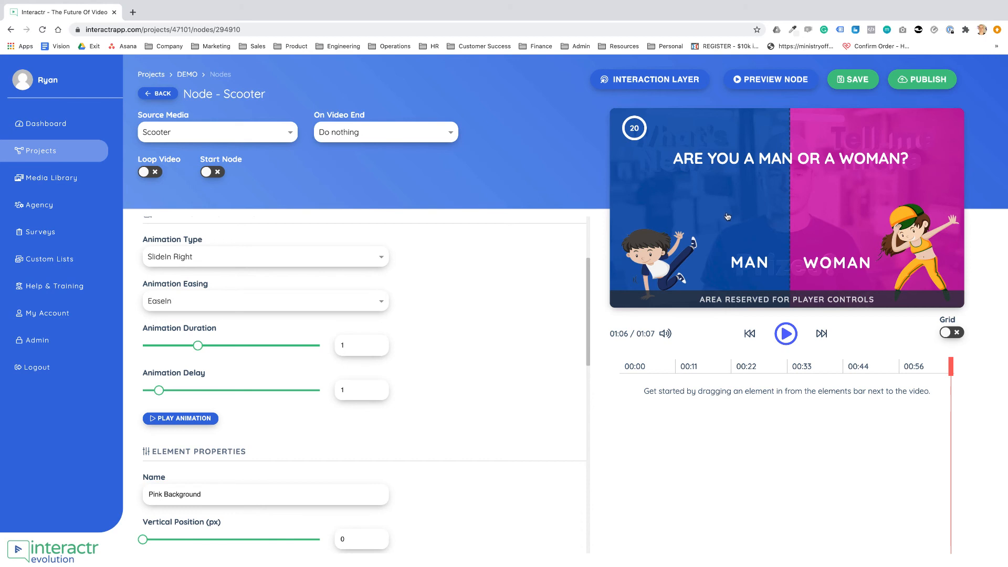
click(648, 252)
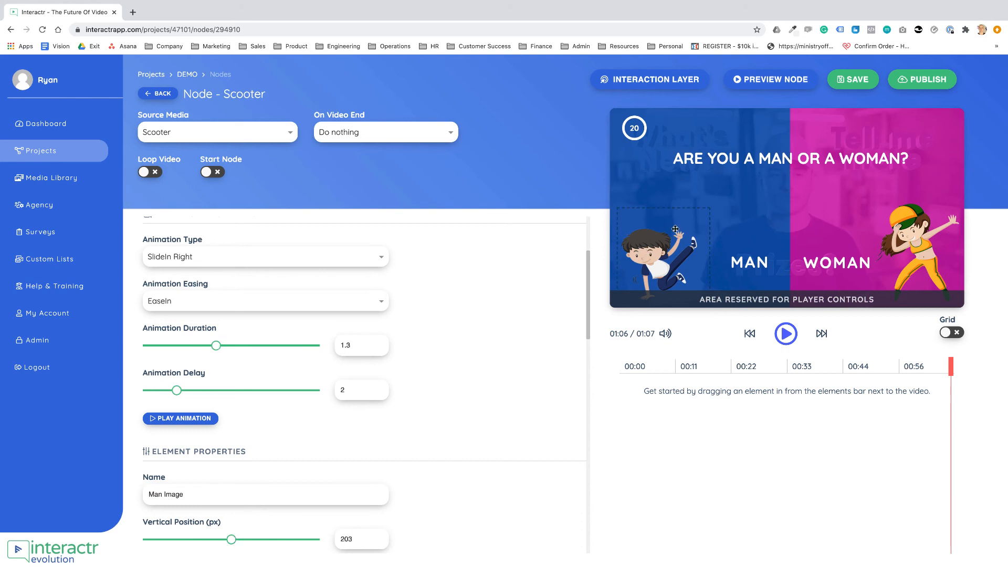
- Play the blue background's SlideIn Left animation and review its element settings
click(692, 200)
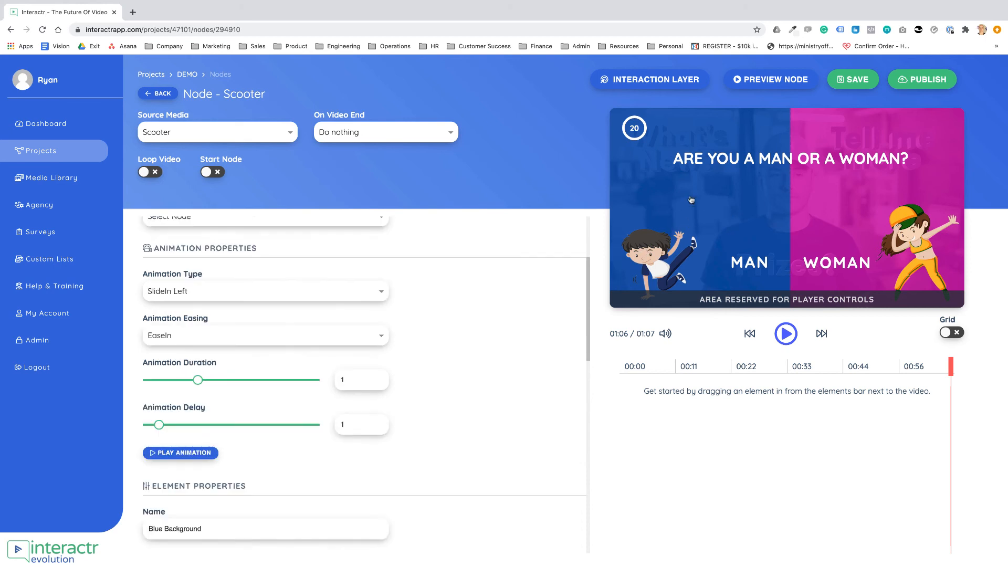
click(212, 454)
scroll(529, 337, down, 1)
scroll(530, 336, down, 3)
scroll(529, 337, up, 8)
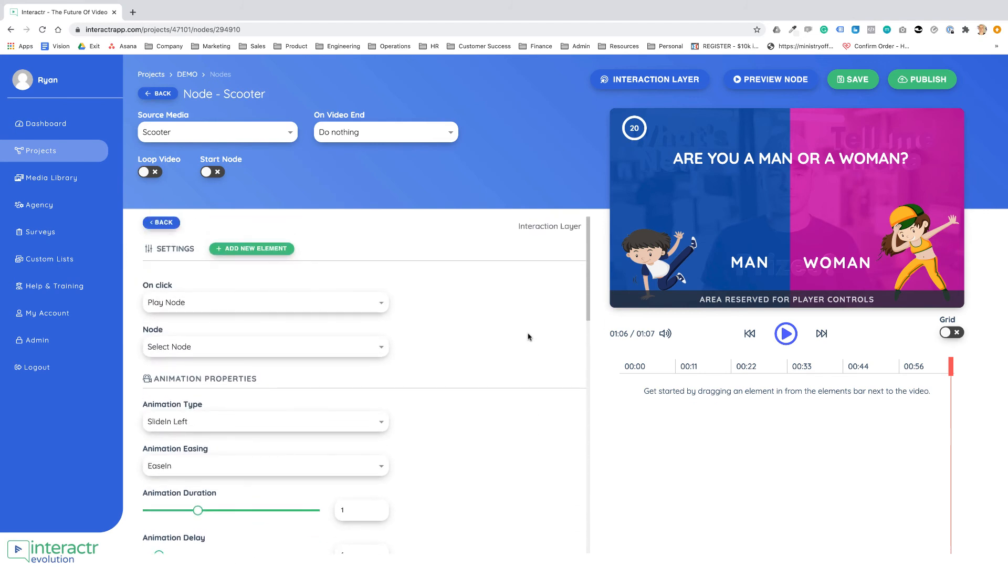
- Replace the interaction layer's design with the Diagonal preset template
click(658, 79)
click(181, 278)
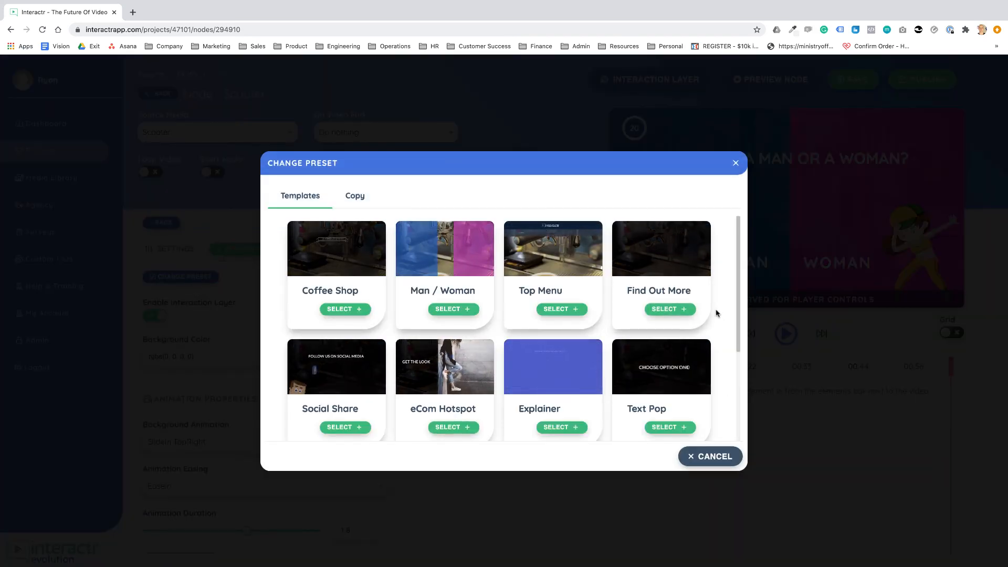
scroll(725, 310, down, 1)
scroll(724, 310, down, 4)
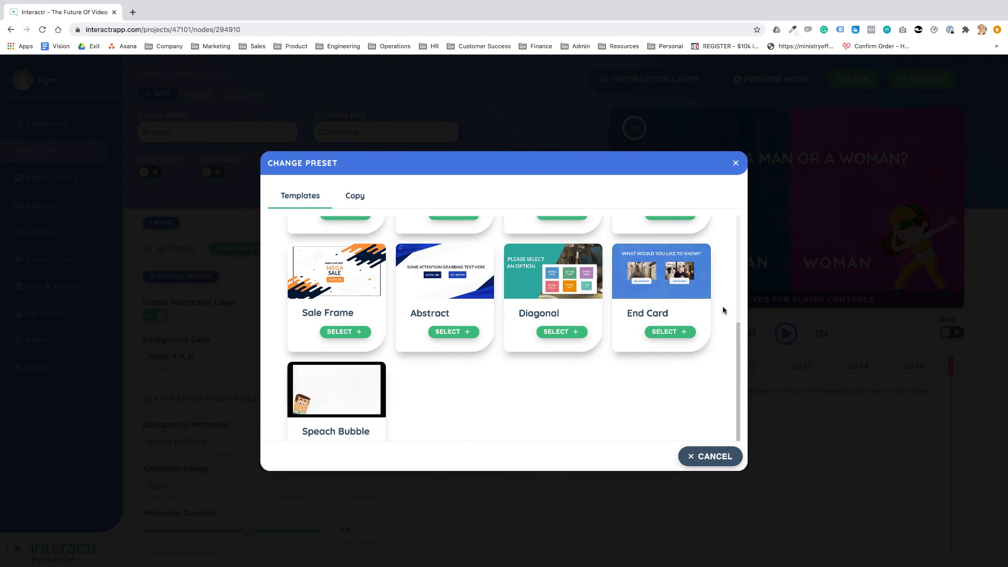
click(567, 335)
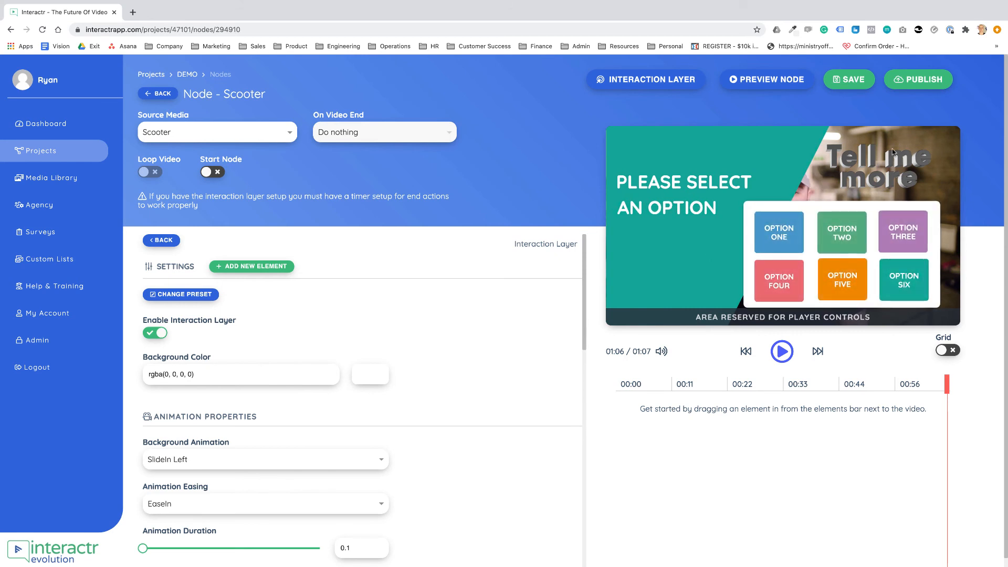
- Examine the teal diagonal background's On click, animation and image source settings
click(784, 140)
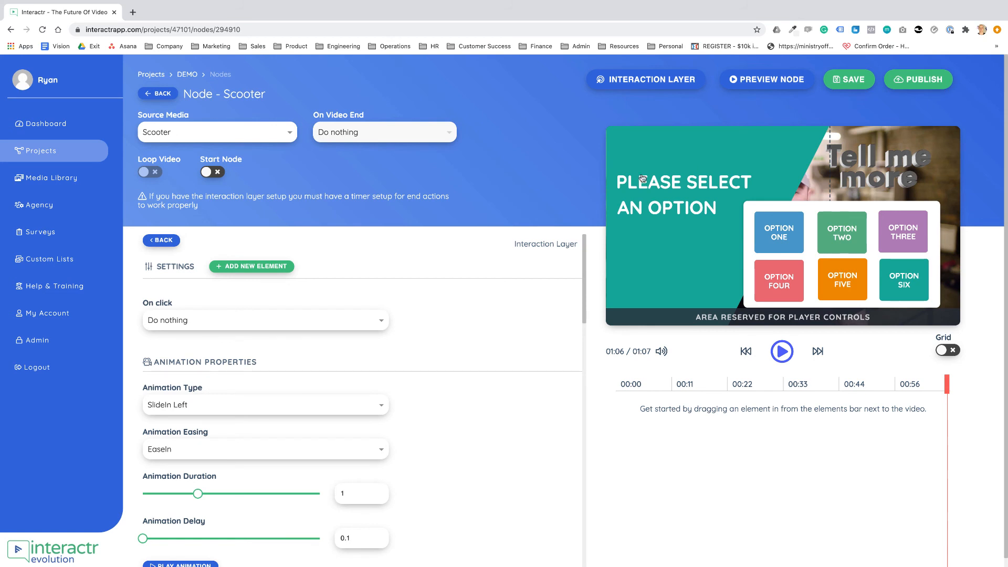
scroll(569, 195, down, 1)
scroll(543, 285, down, 14)
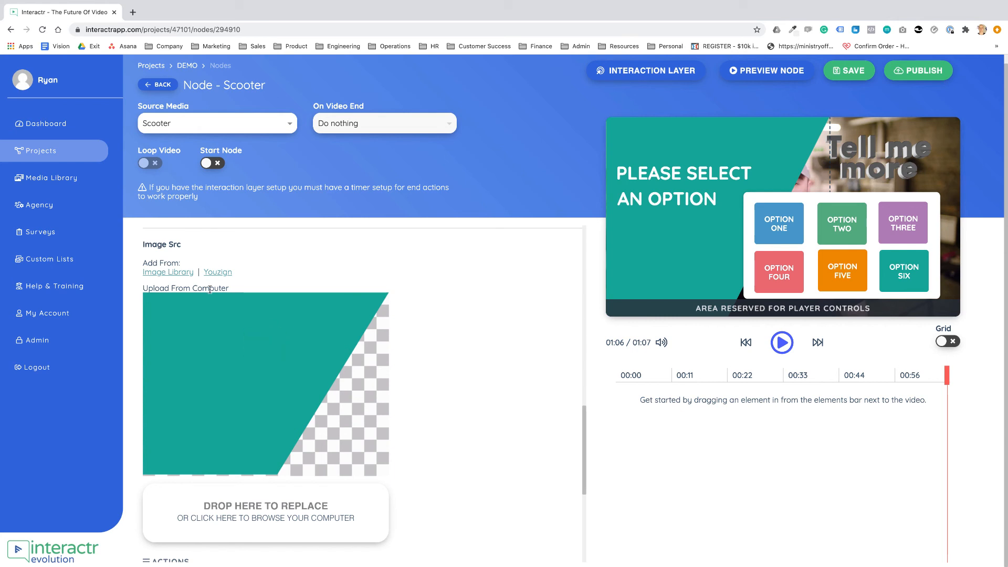
scroll(541, 342, up, 15)
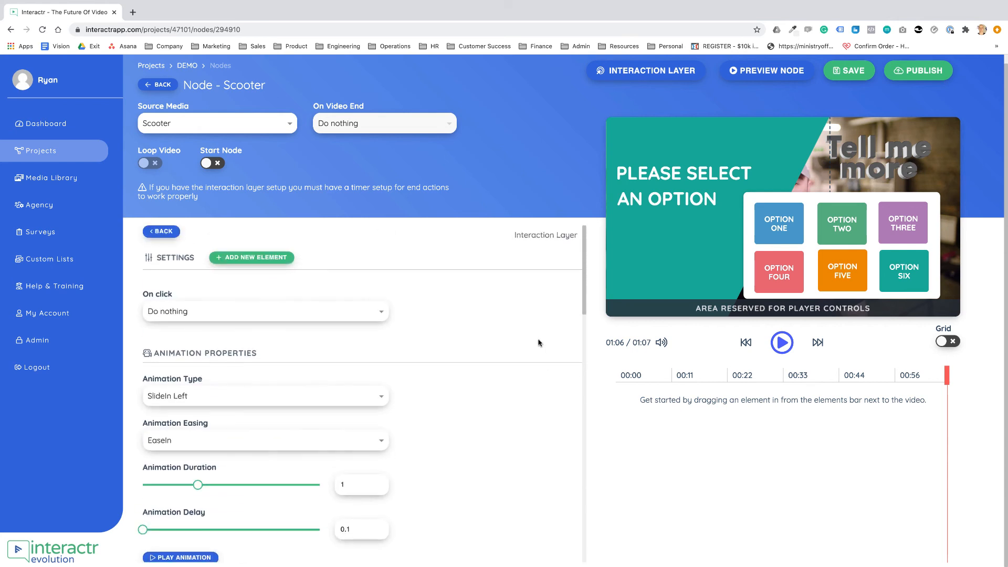
- Inspect the "PLEASE SELECT" and "AN OPTION" text elements and their animation properties
click(652, 177)
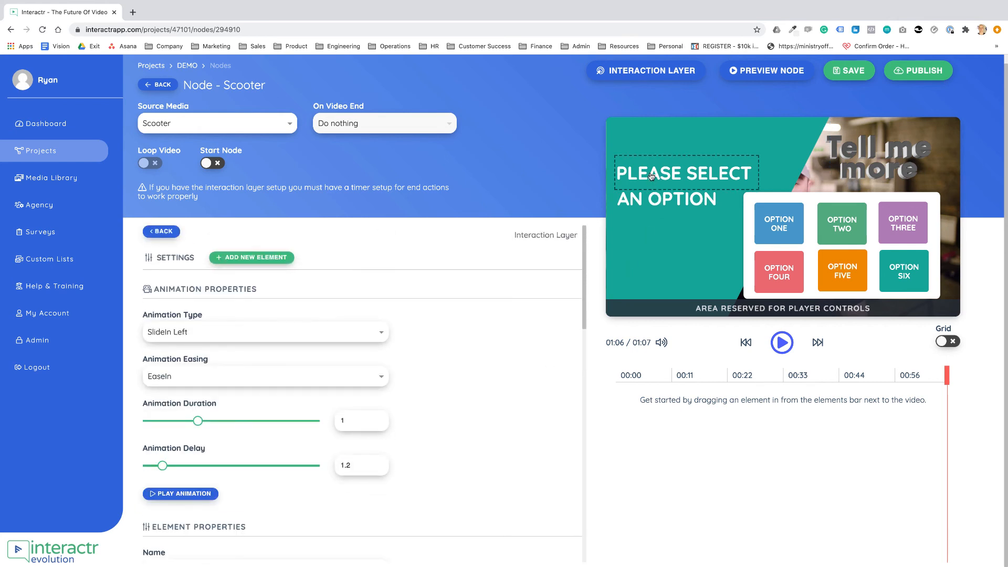
click(635, 202)
click(637, 177)
click(662, 202)
- Review the animation and image source settings of the white panel behind the option buttons
click(758, 197)
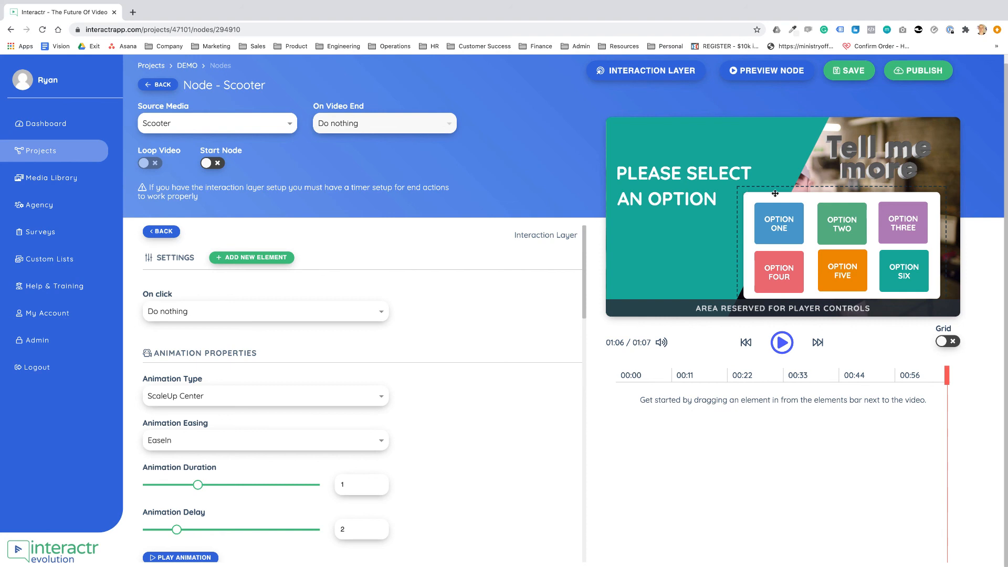
scroll(467, 339, down, 2)
scroll(475, 335, down, 10)
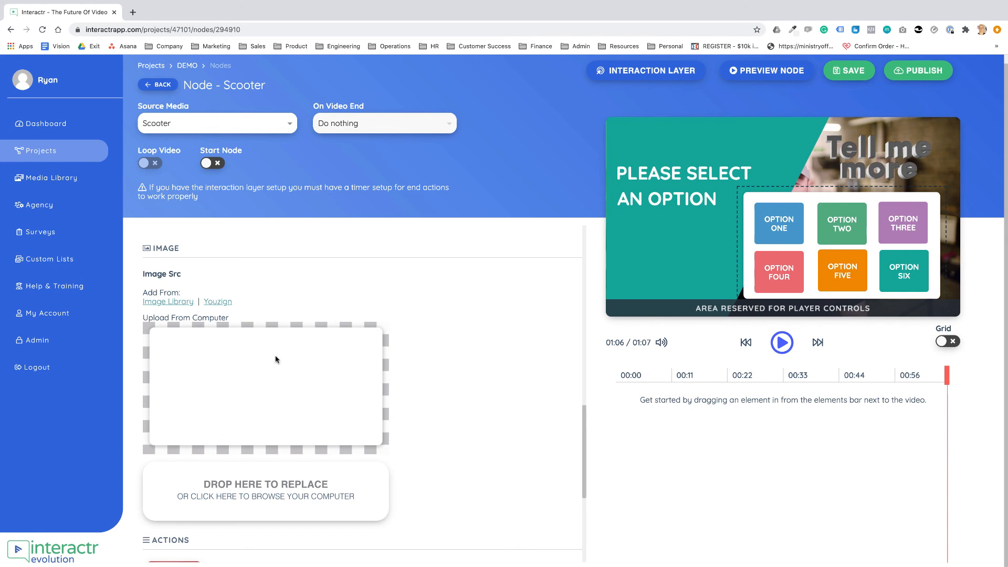
- Review the Option One and Option Two buttons' settings and play Option Two's ScaleUp Center animation
click(765, 212)
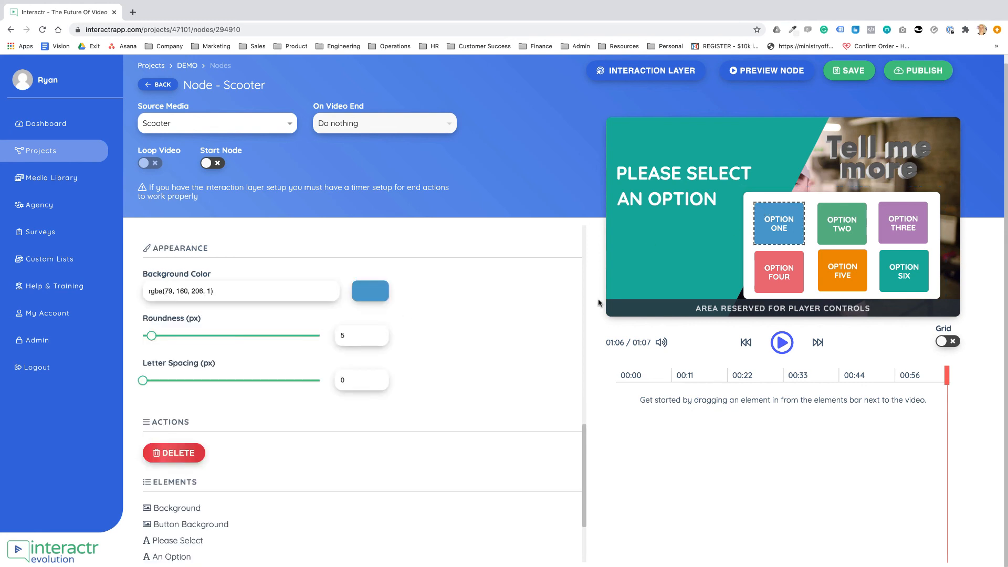
scroll(604, 301, up, 1)
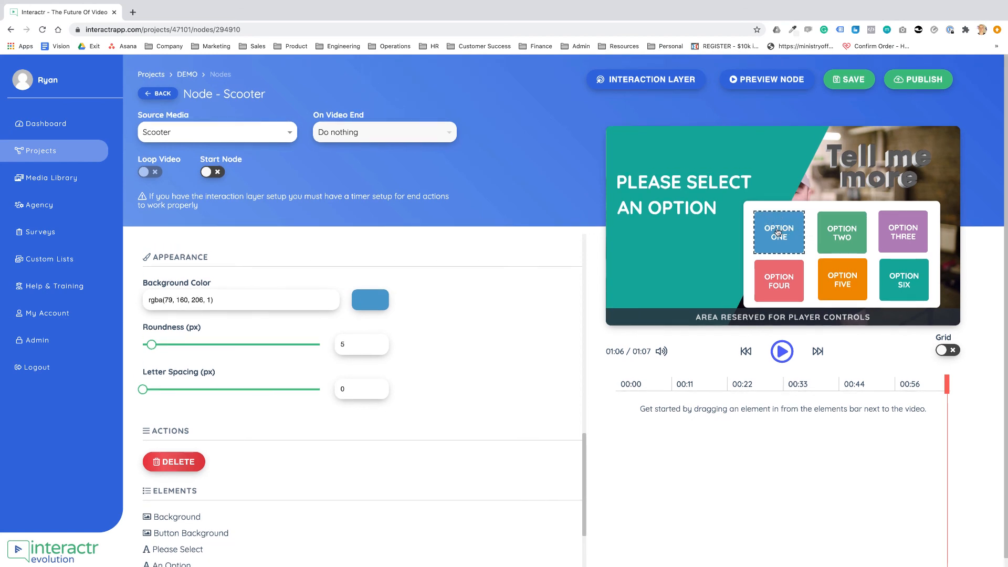
click(842, 235)
scroll(565, 265, up, 10)
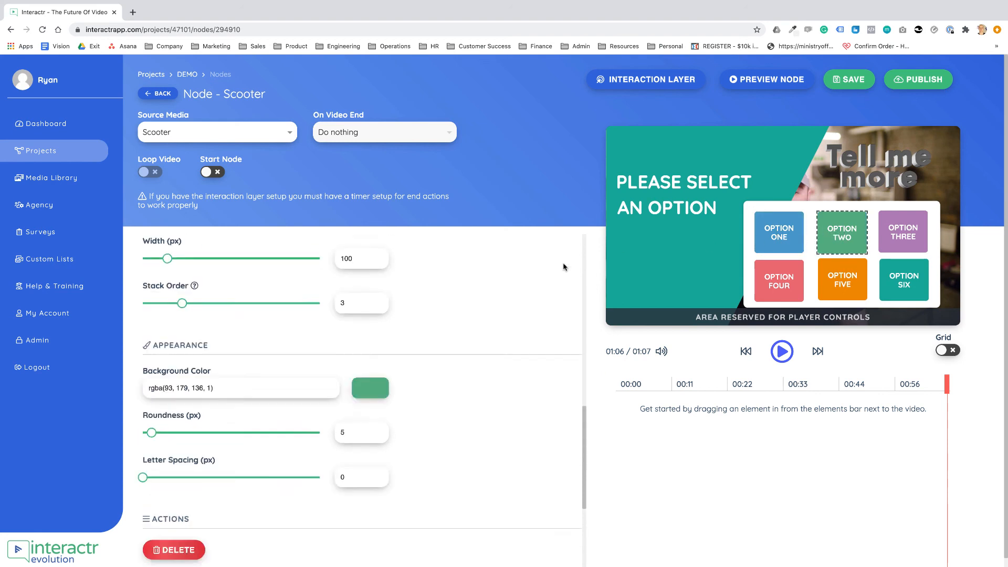
scroll(563, 268, down, 2)
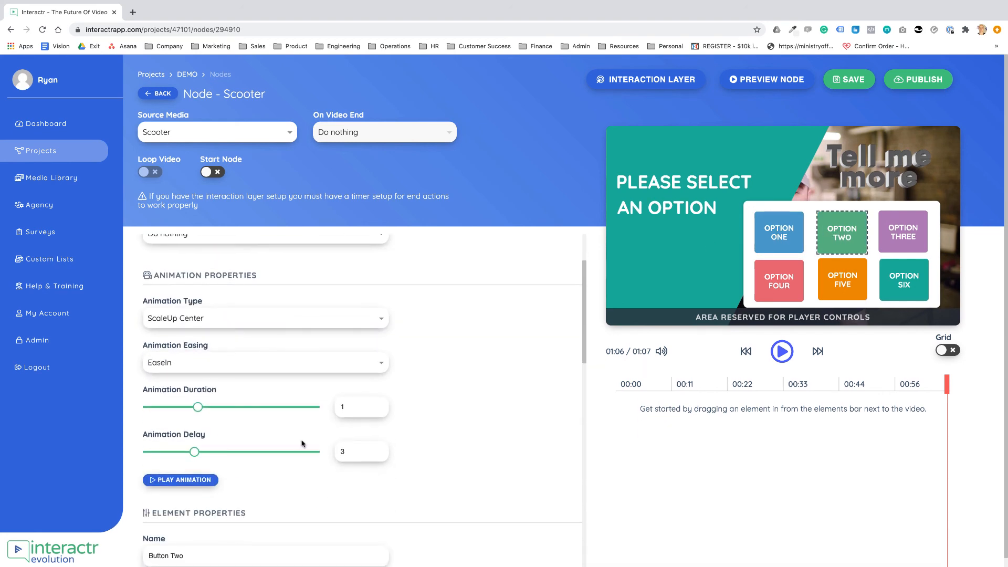
click(202, 482)
scroll(558, 359, up, 2)
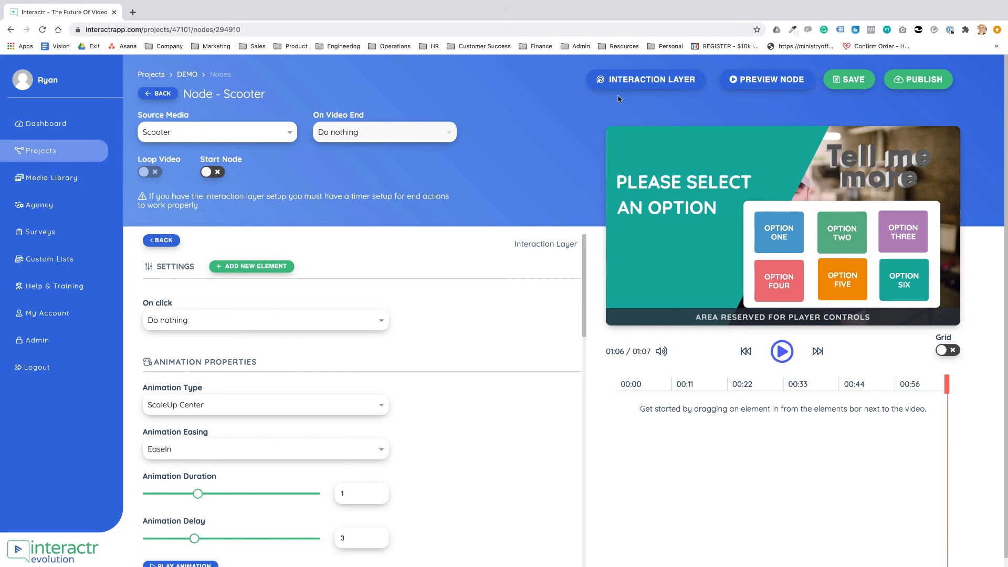
- Browse the interaction layer's preset templates and close the list without choosing one
click(642, 81)
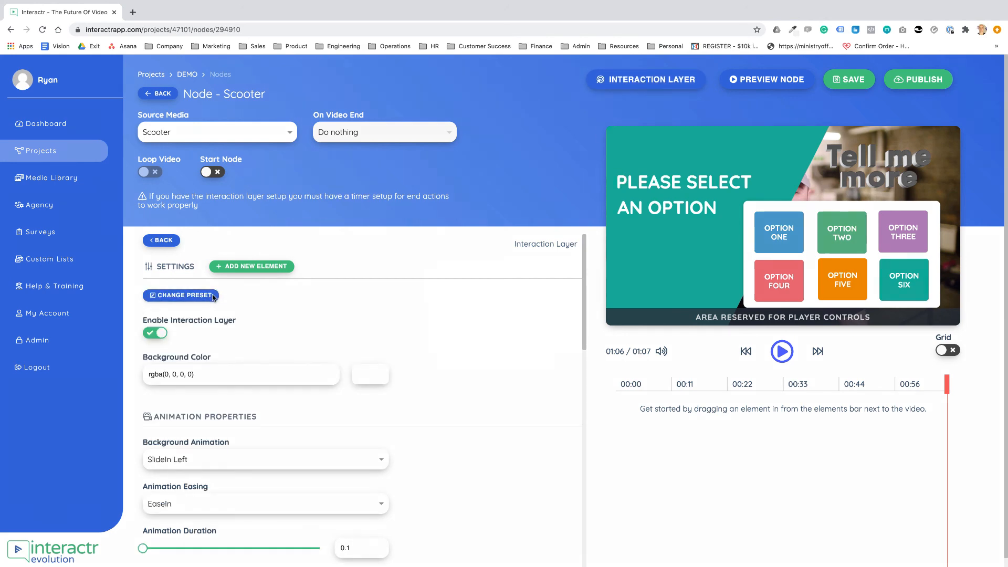
click(213, 296)
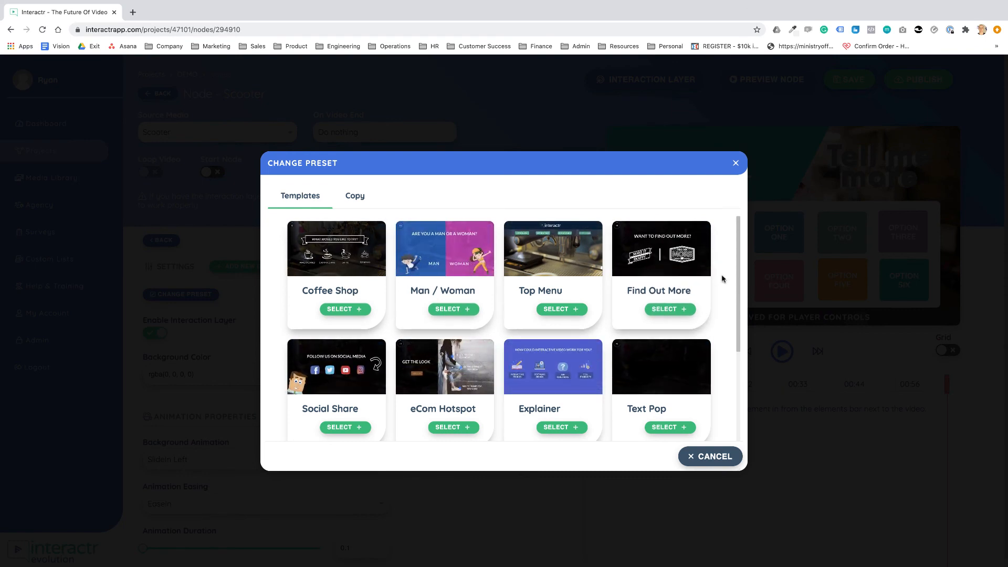
scroll(721, 279, down, 5)
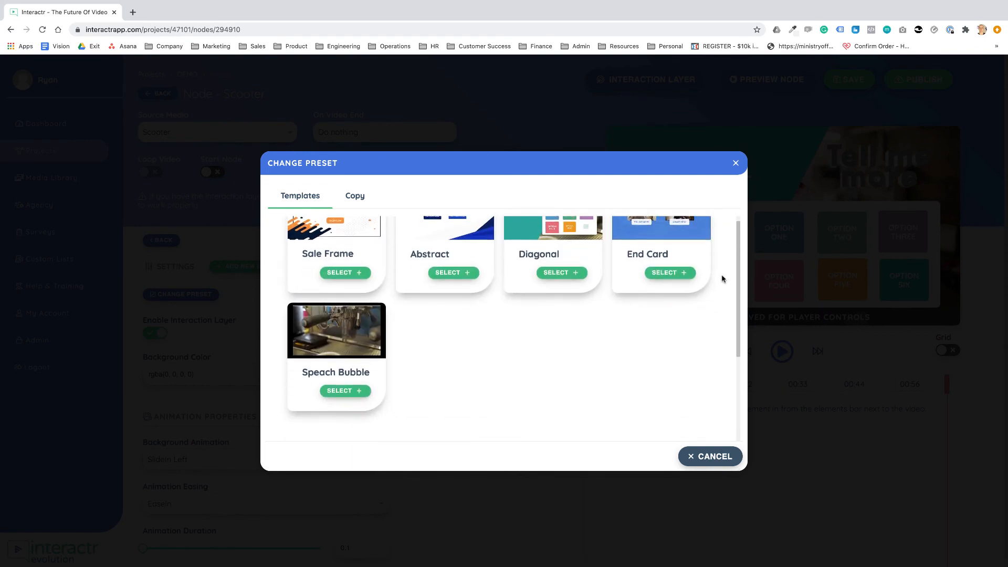
scroll(722, 278, up, 3)
scroll(722, 278, up, 3)
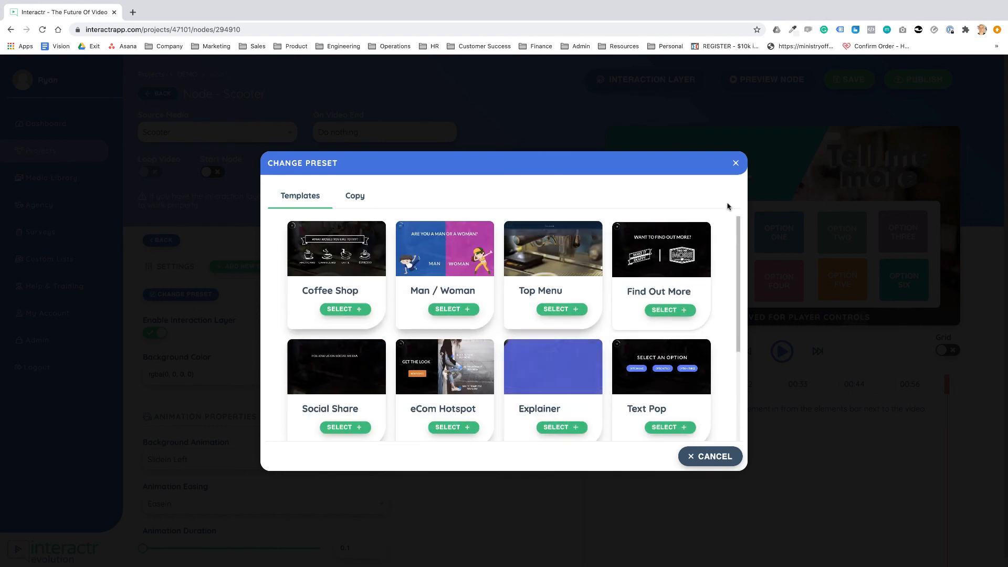
click(736, 163)
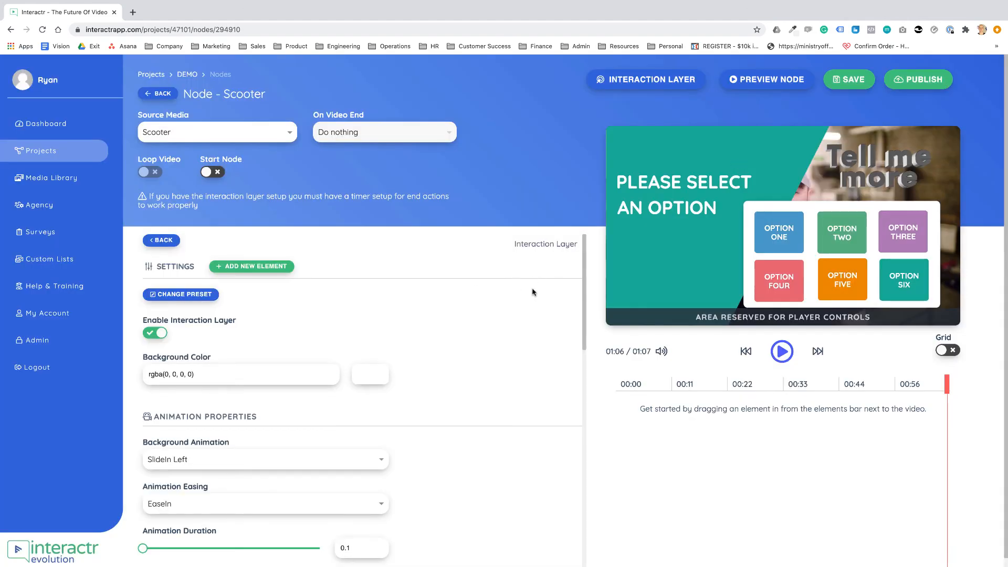
- Inspect the "PLEASE SELECT" text and the Option One button's On click, animation and element properties
click(655, 183)
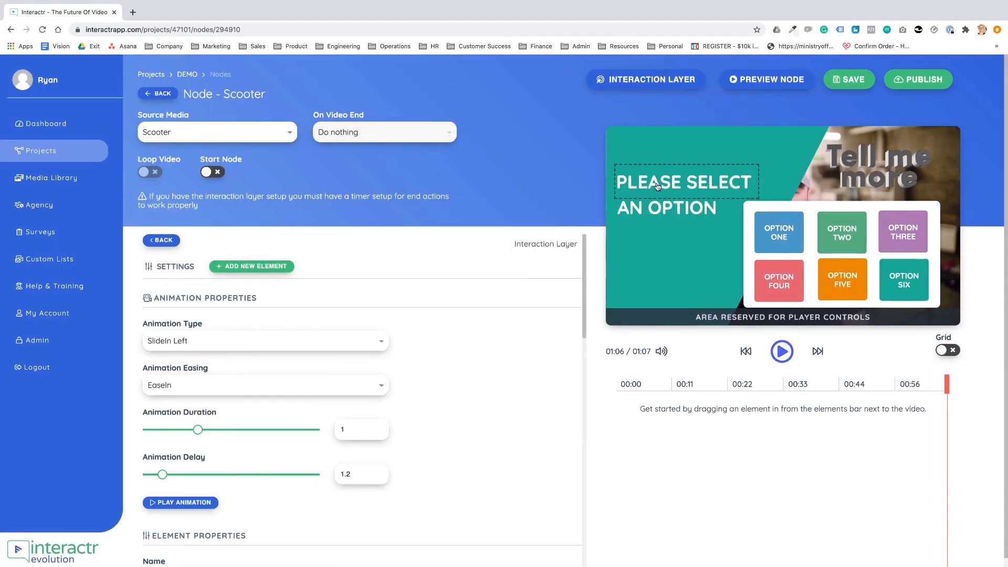
click(764, 226)
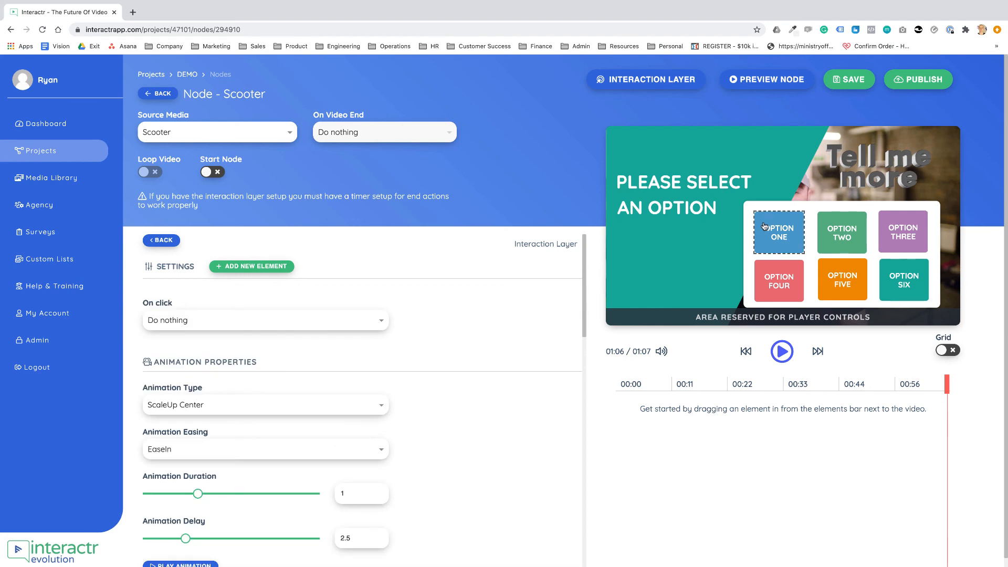
scroll(312, 353, down, 2)
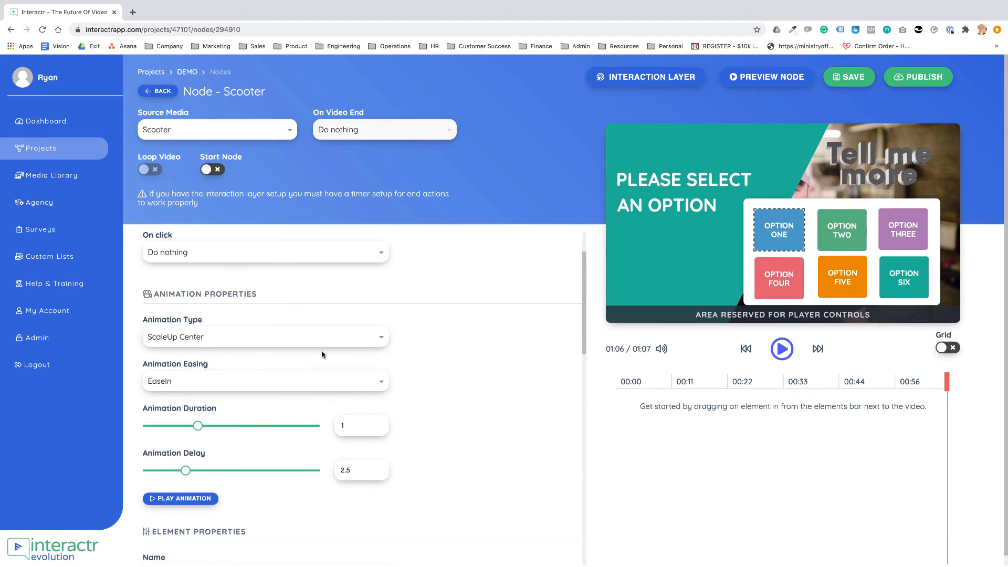
scroll(423, 352, down, 3)
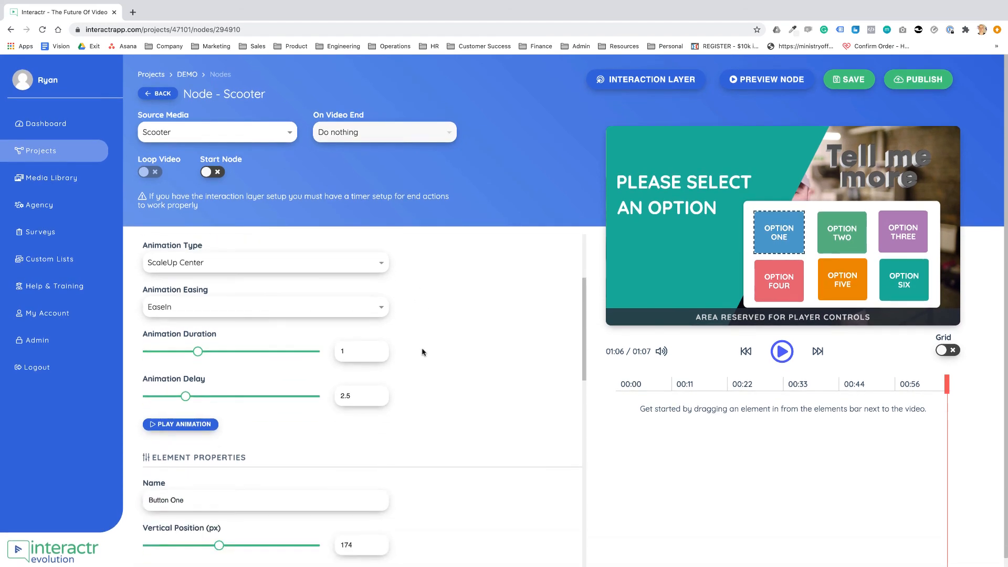
scroll(423, 352, up, 5)
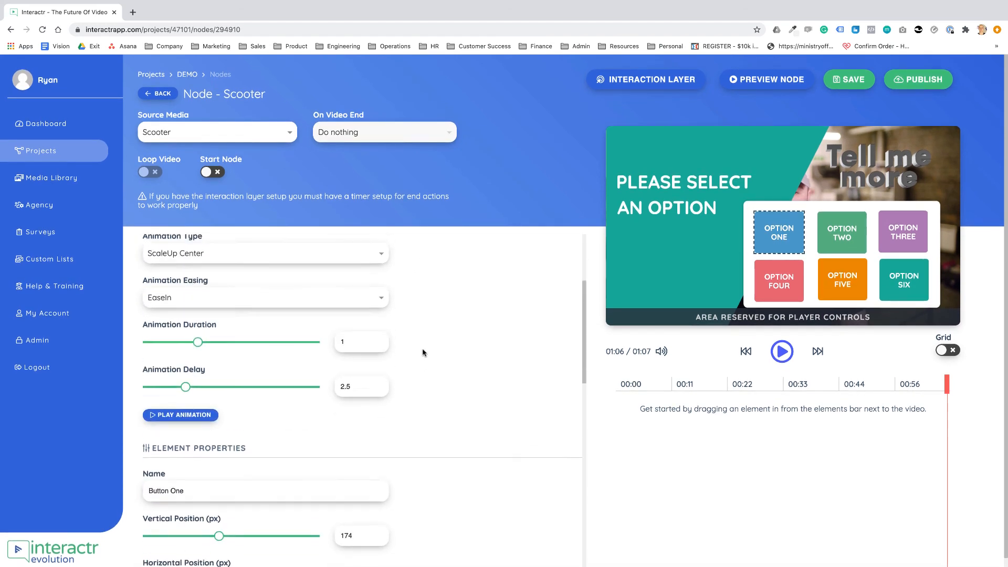